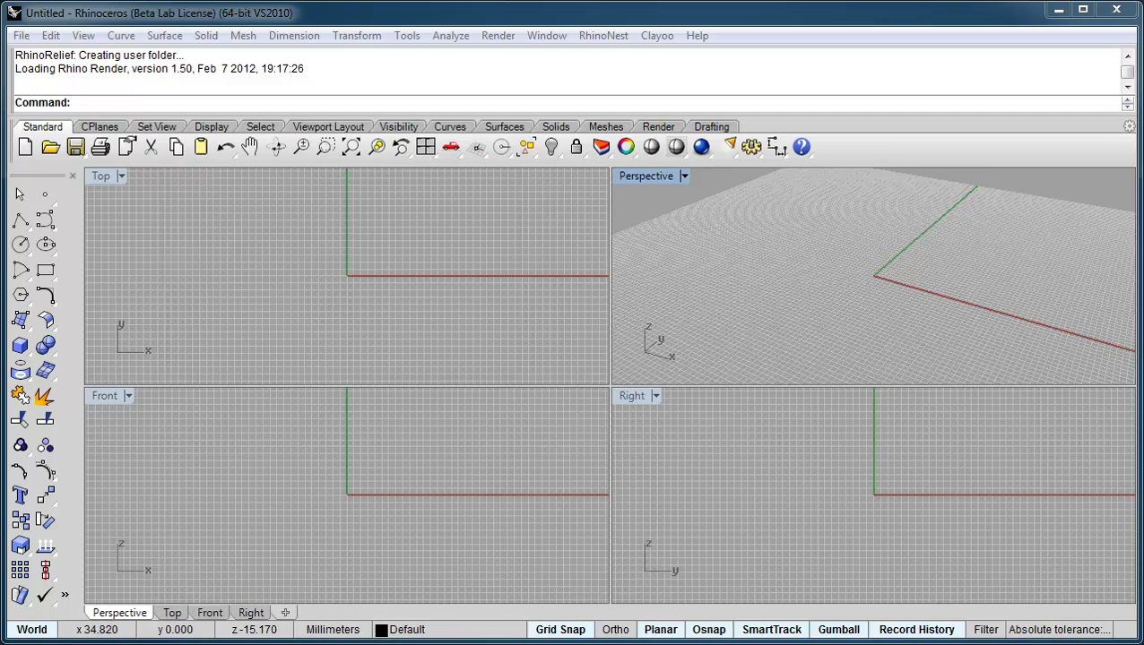
Step: Open the recent sample file Multisheet Nesting.3dm
left_click(278, 269)
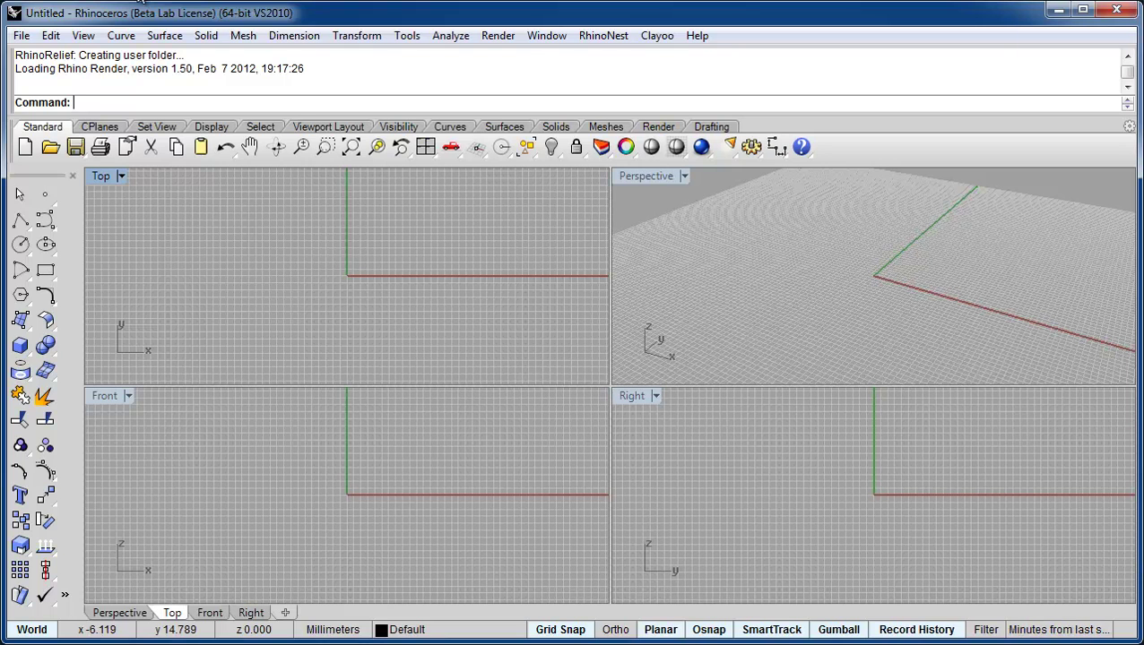
left_click(21, 34)
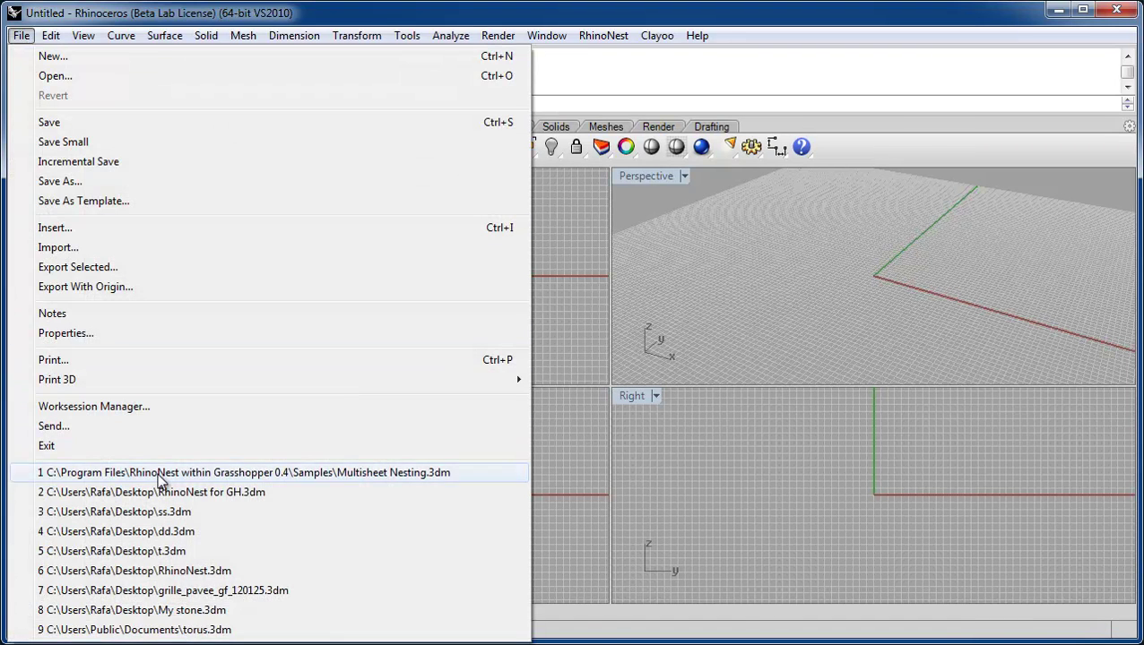
left_click(157, 472)
mouse_move(595, 398)
right_mouse_down()
mouse_move(581, 421)
mouse_move(594, 404)
right_mouse_up()
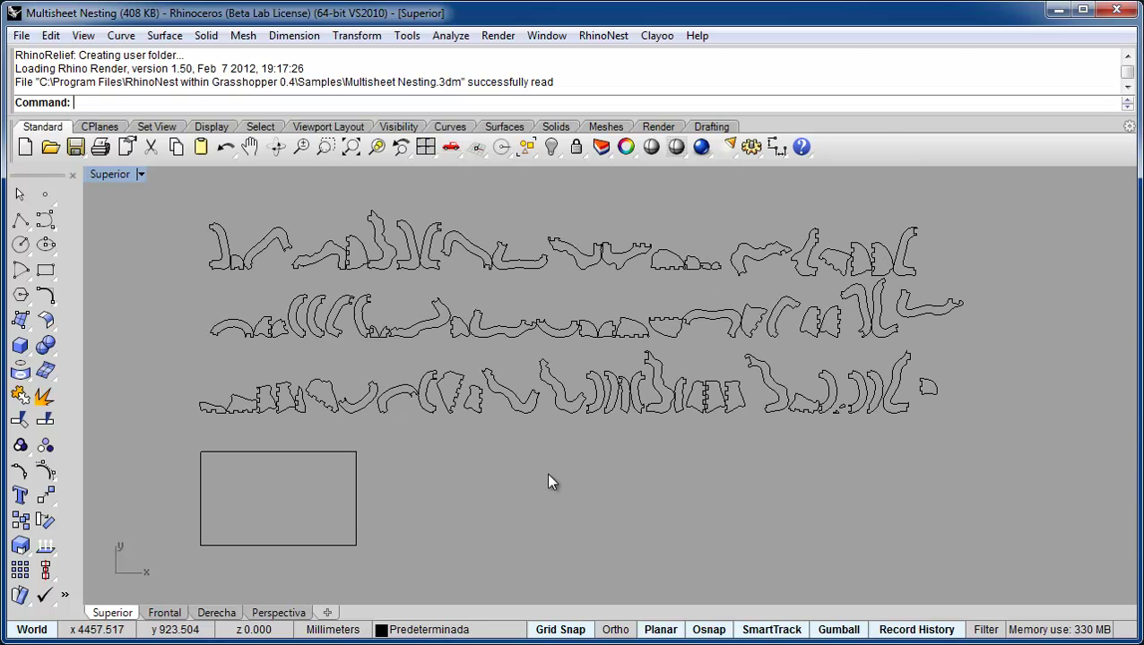
Step: Launch Grasshopper and place a RhinoNest Multisheet Nesting component on the canvas
type("Grasshopper")
key("Return")
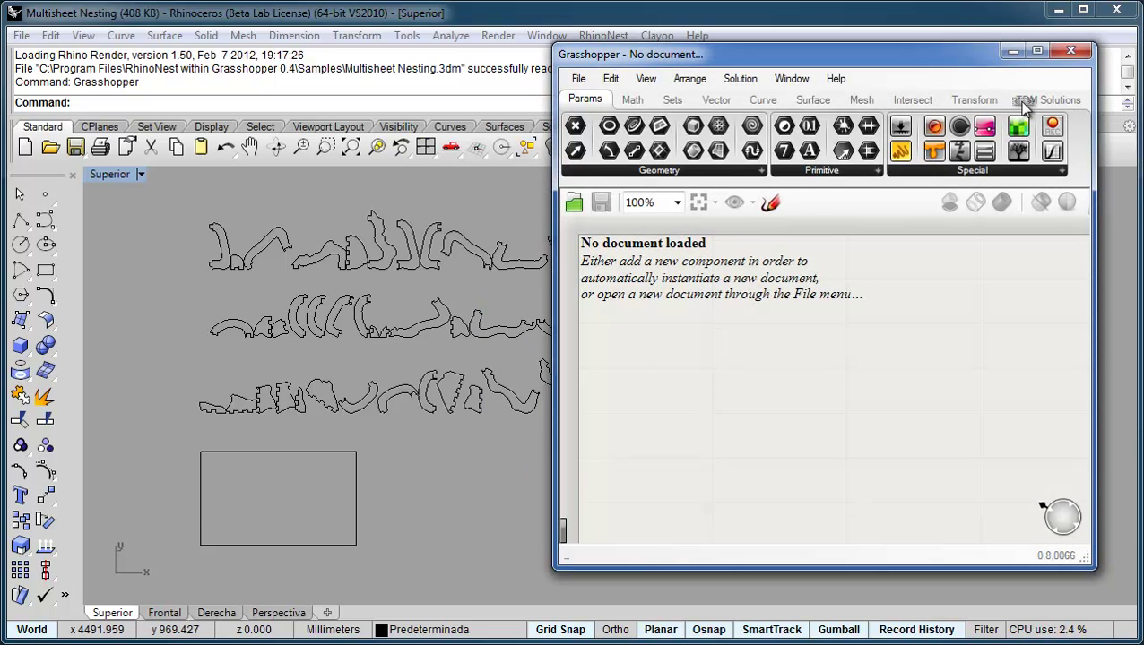
left_click(1025, 102)
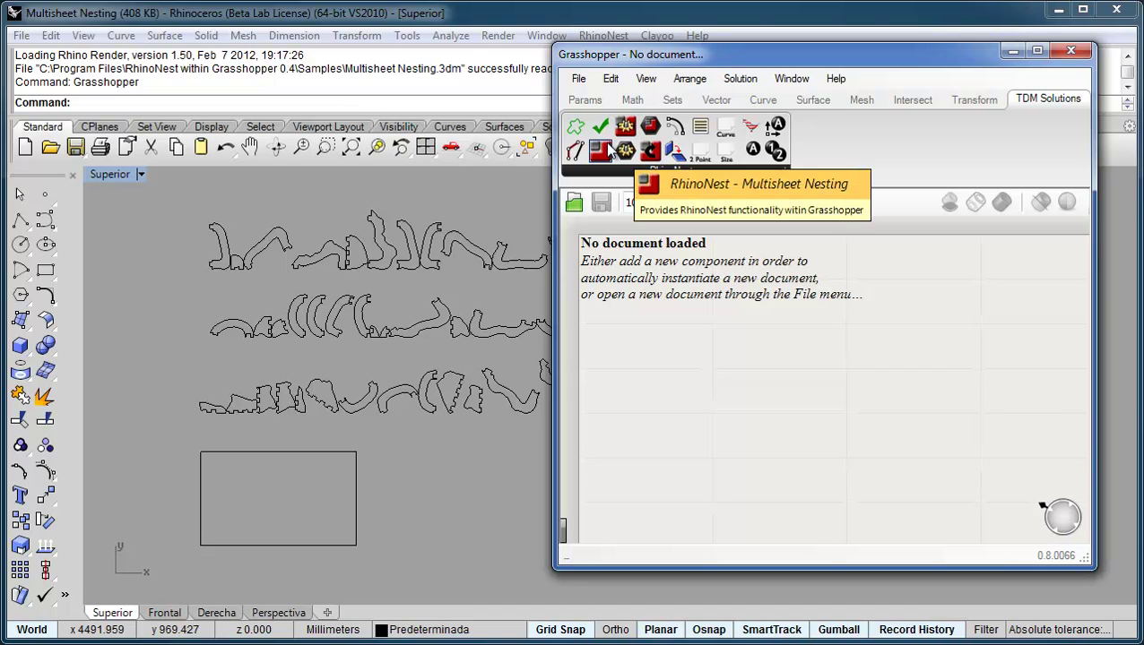
left_click_drag(608, 153, 807, 411)
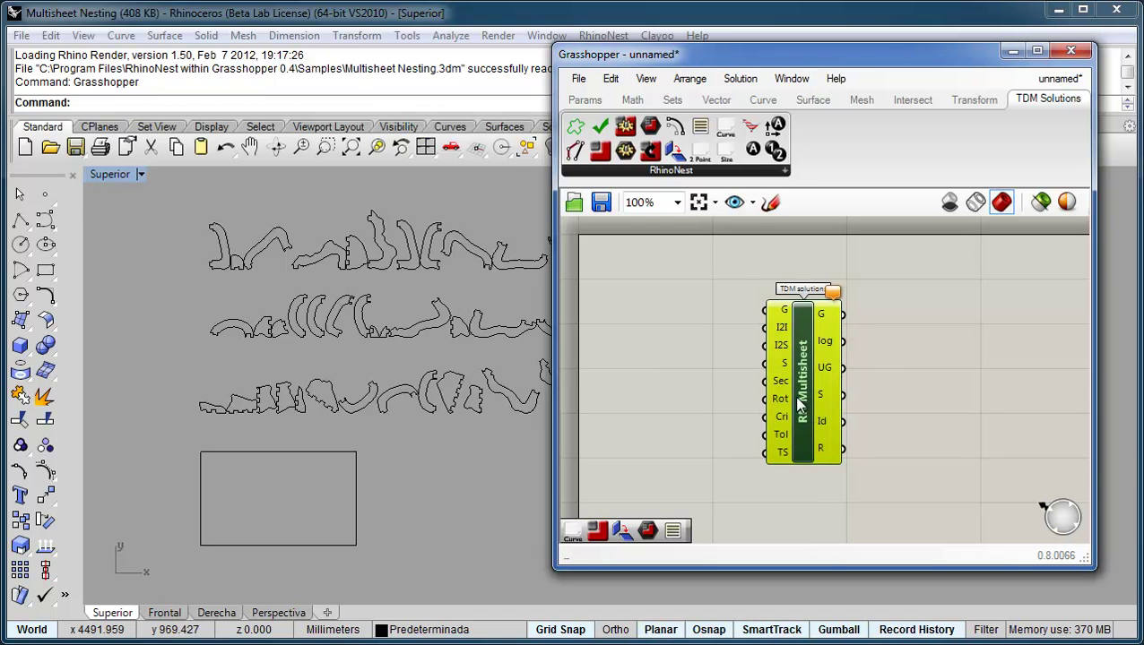
left_click_drag(811, 409, 833, 427)
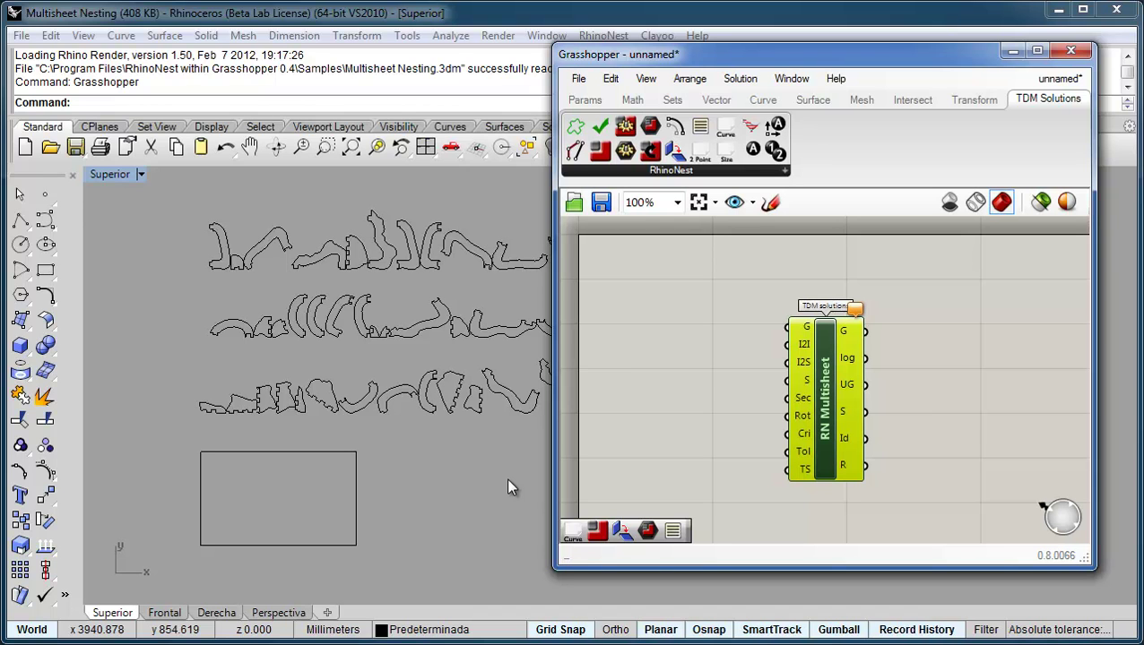
left_click_drag(703, 61, 740, 61)
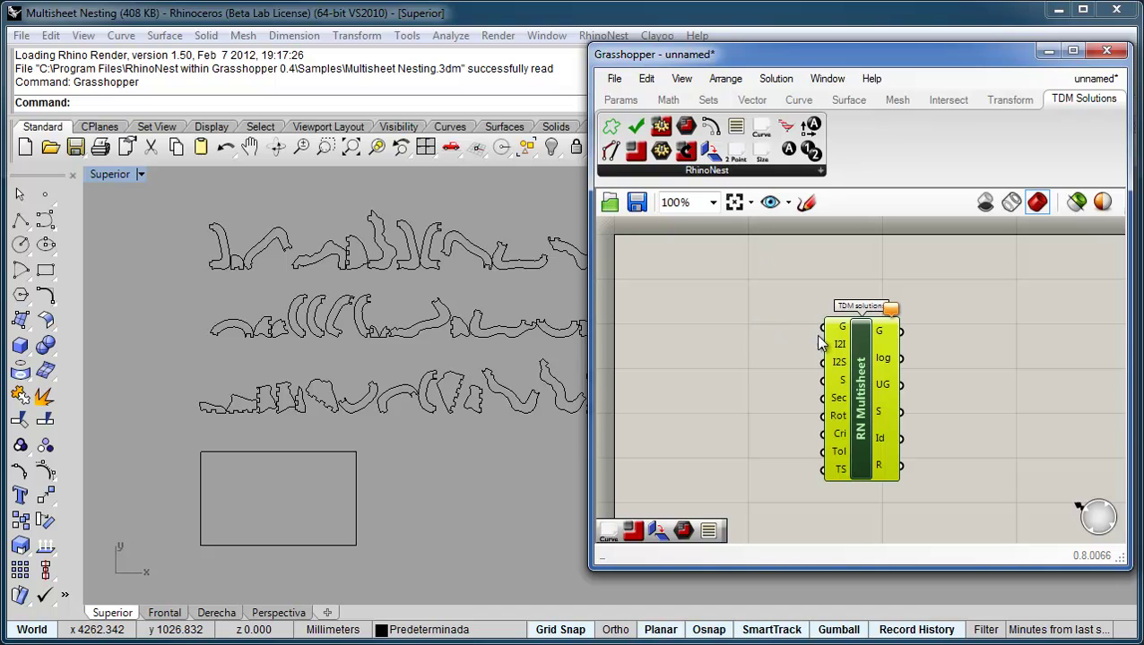
Step: Reference all part curves in the three rows as multiple geometries for the RN Multisheet component's G input
mouse_move(839, 333)
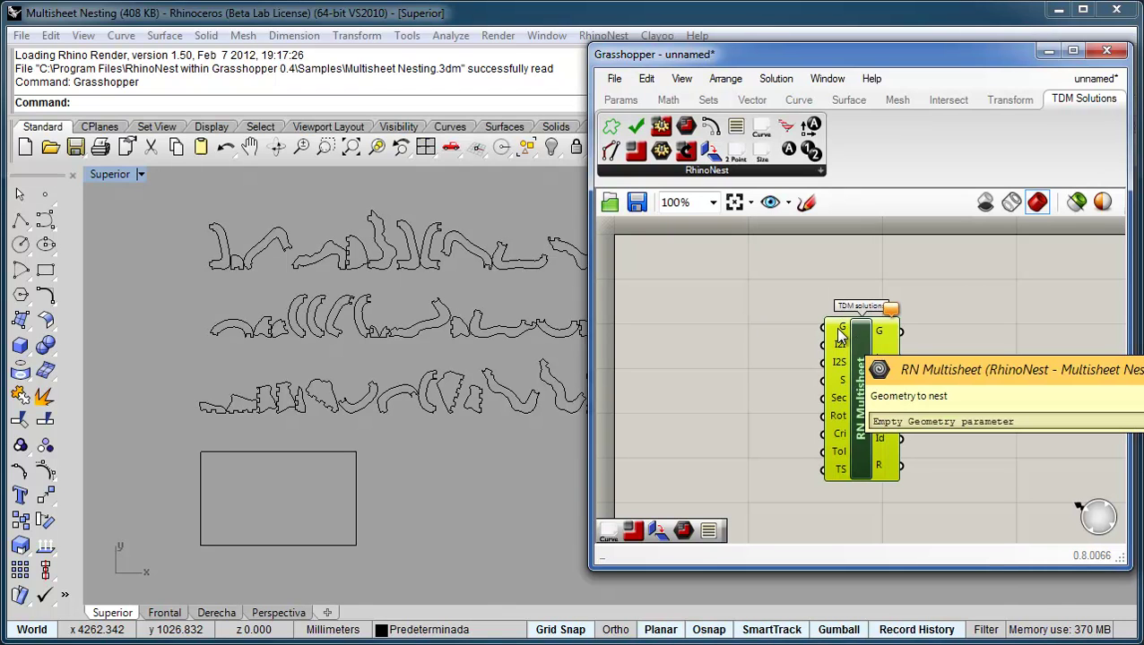
right_click(839, 332)
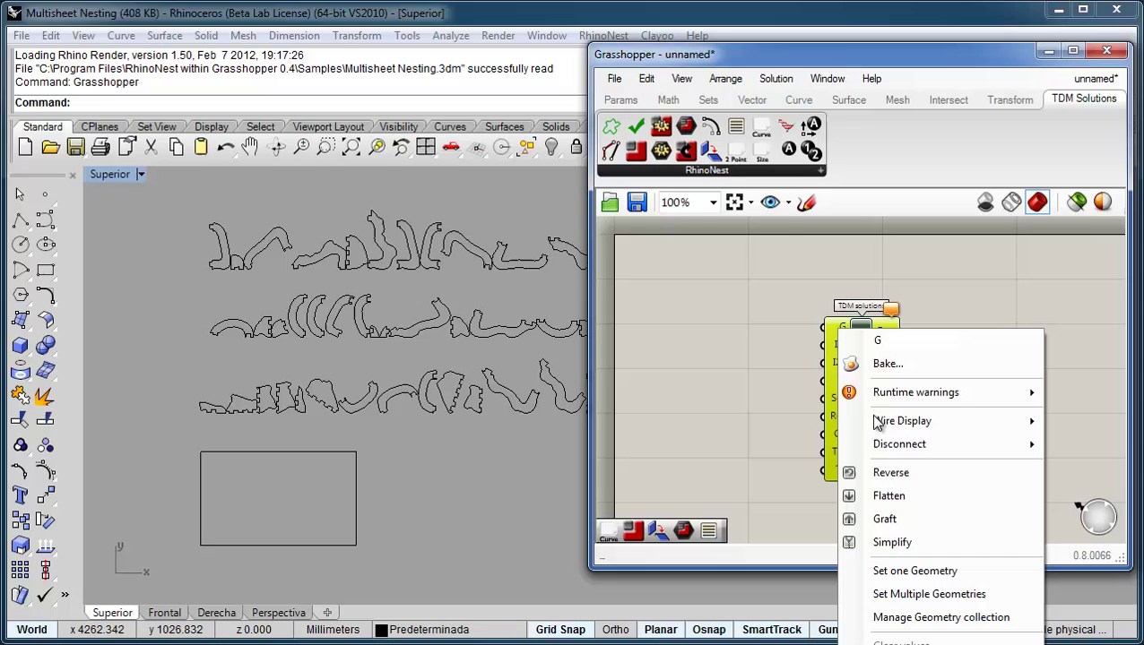
left_click(941, 595)
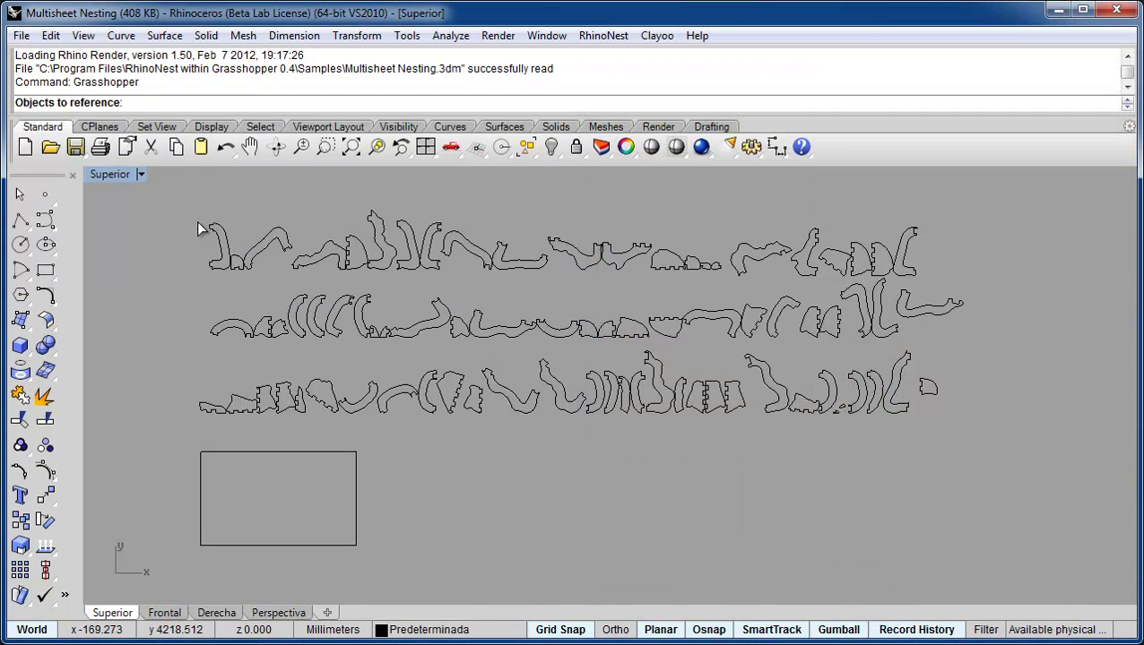
left_click_drag(161, 198, 1025, 445)
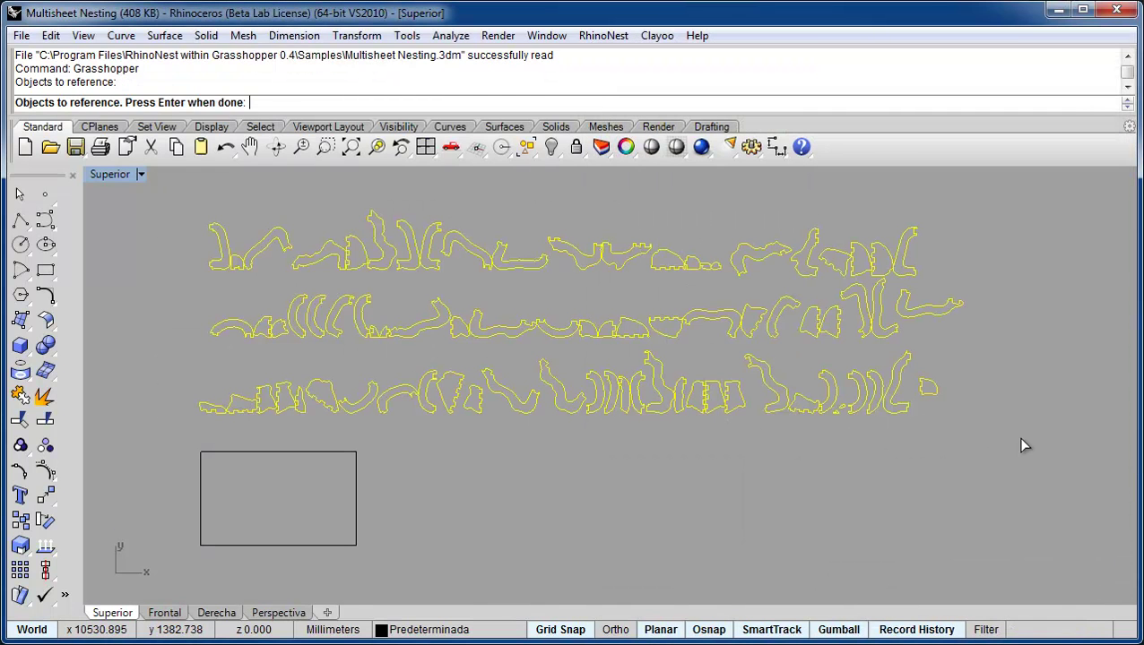
key("Return")
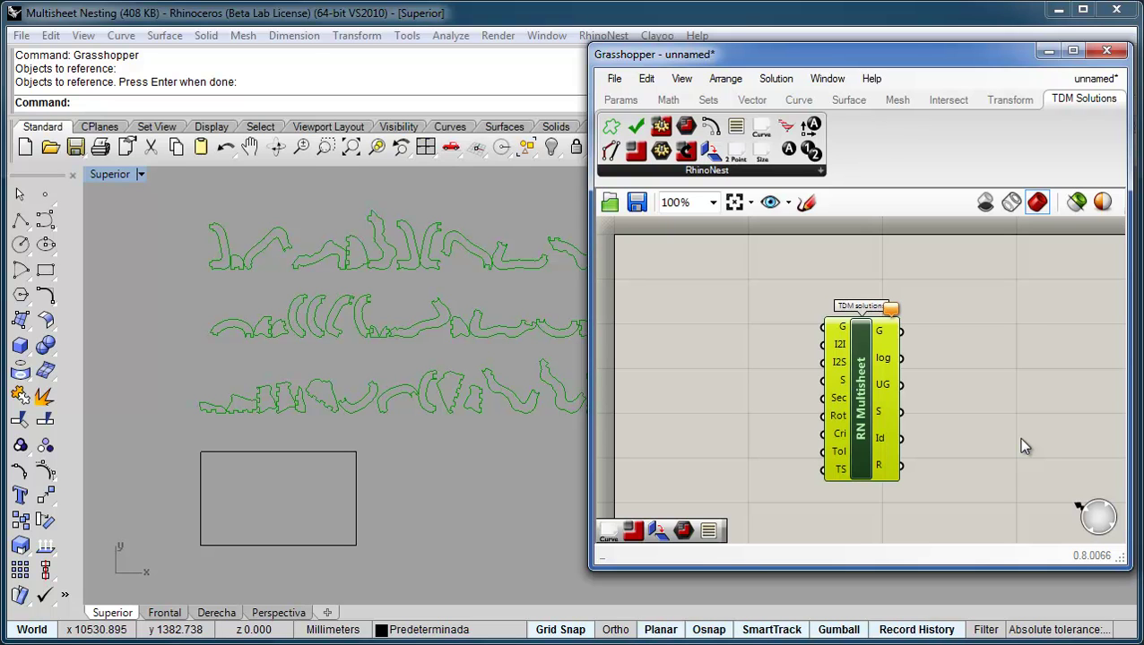
Step: Add a RhinoNest sheet-by-curve (SbC) component and connect its output to the S input of RN Multisheet
left_click_drag(838, 472, 865, 473)
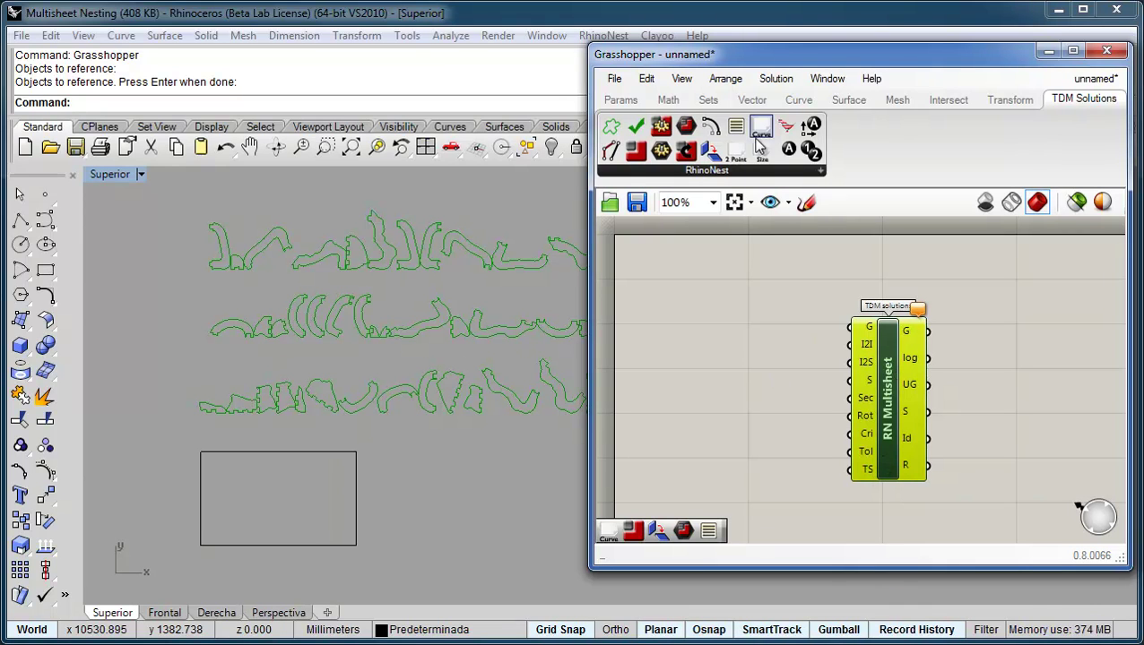
left_click_drag(760, 144, 850, 381)
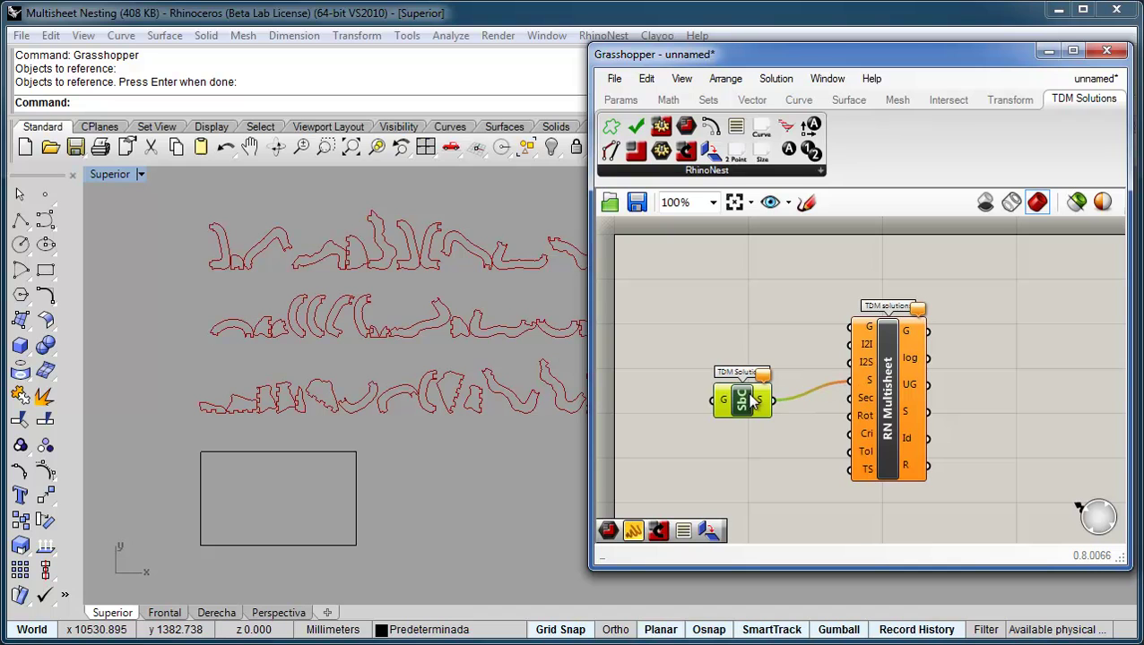
left_click_drag(750, 400, 746, 413)
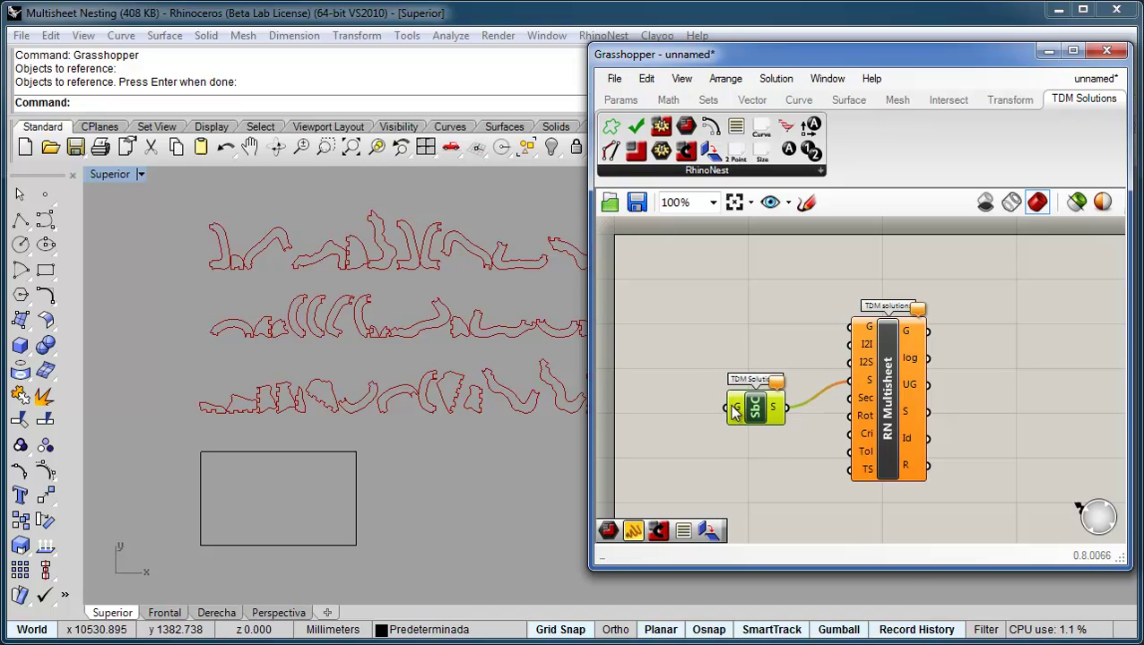
Step: Reference the rectangle below the parts as the curve for the SbC component's G input
right_click(733, 410)
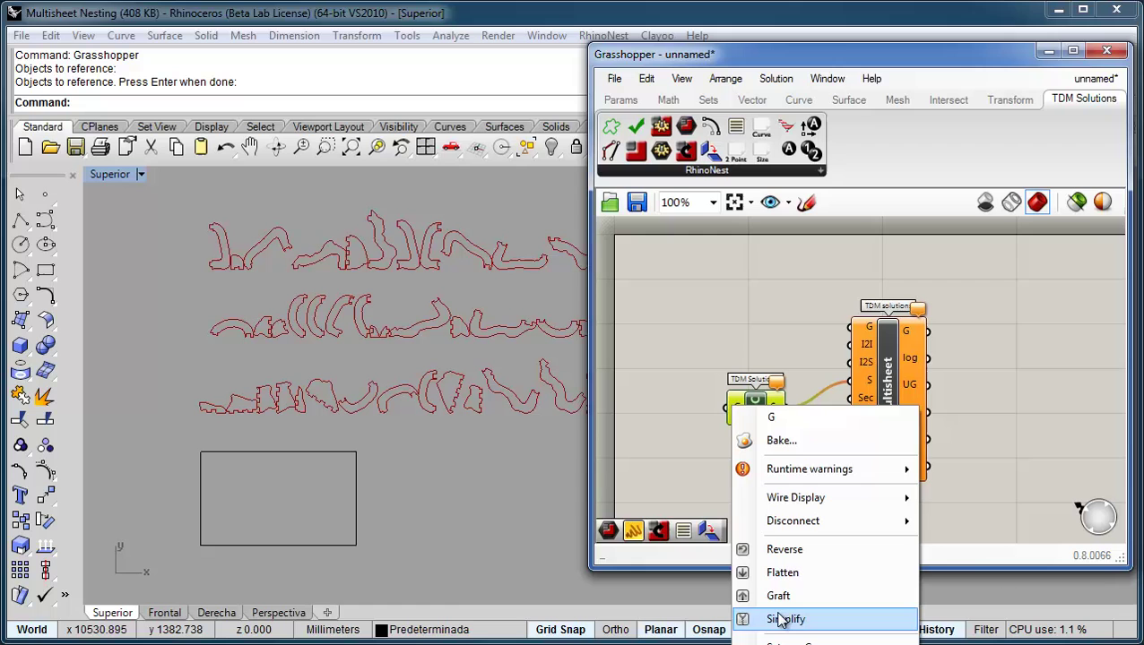
left_click(786, 644)
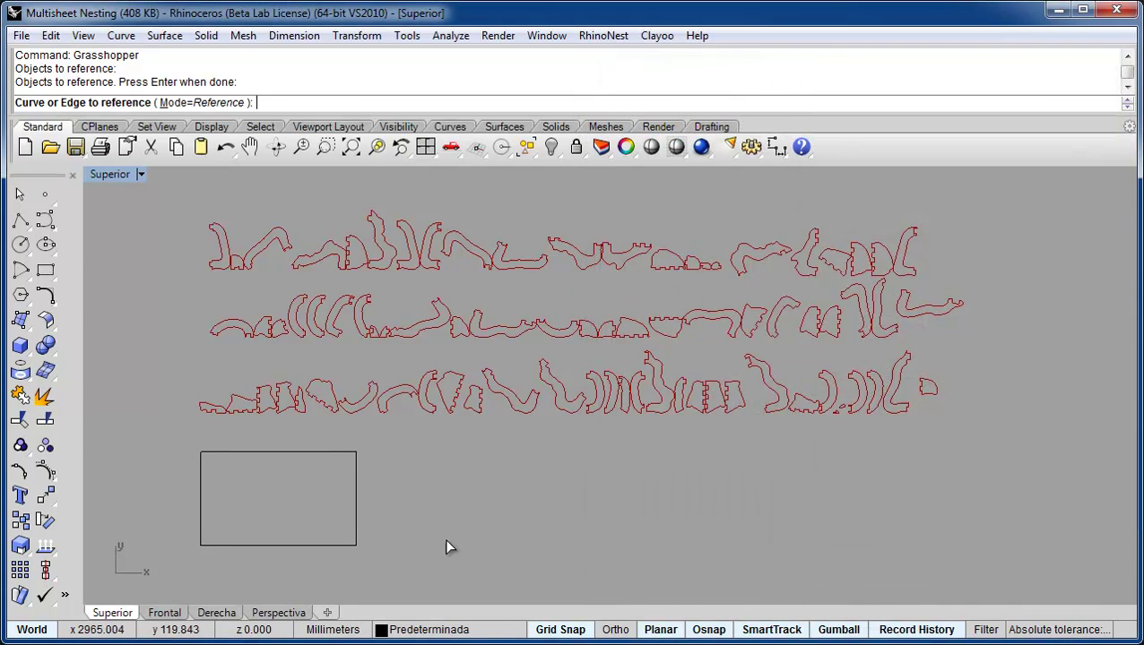
left_click(328, 460)
left_click_drag(728, 56, 684, 39)
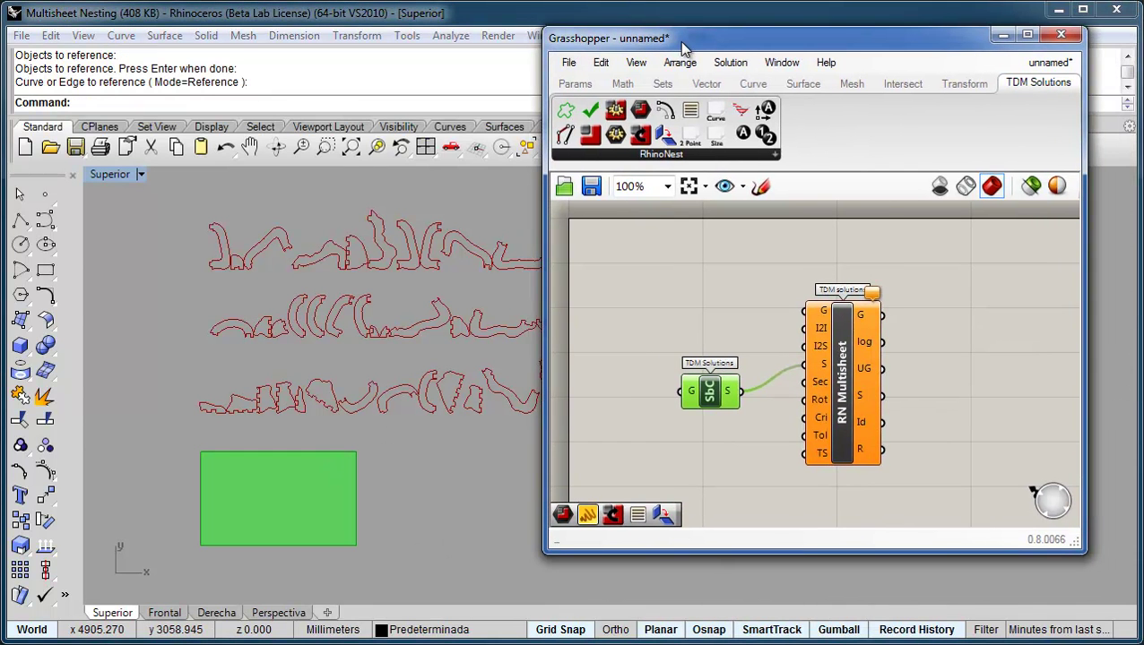
Step: Run the nesting from the RN Multisheet component and examine the nested sheets in the Rhino viewport
left_click(847, 377)
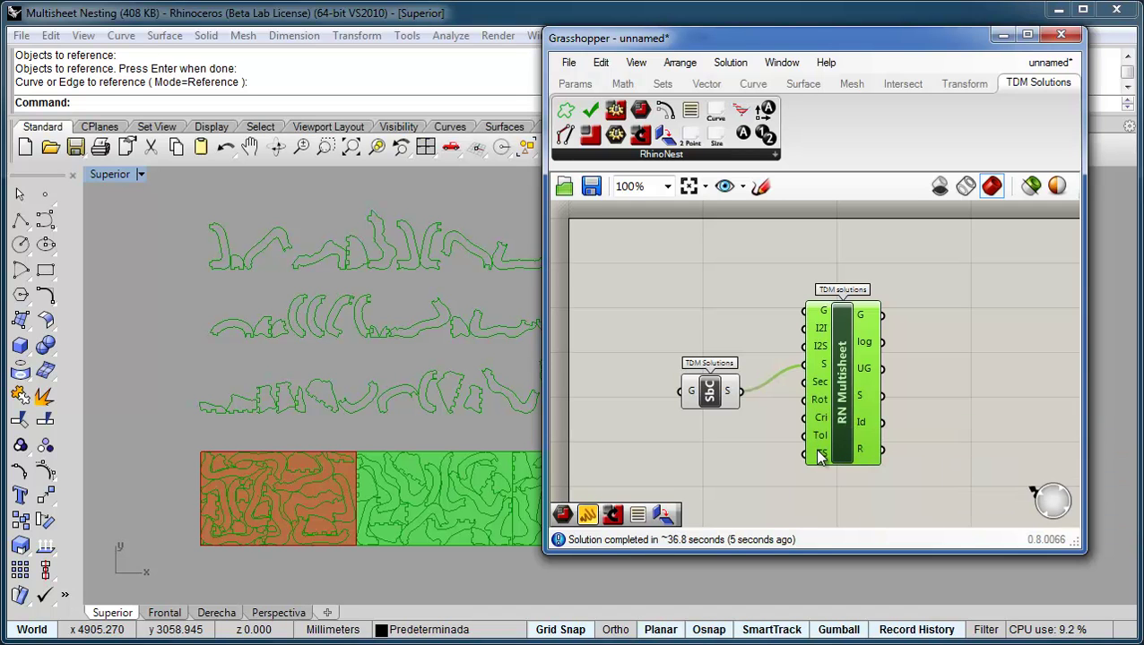
mouse_move(817, 455)
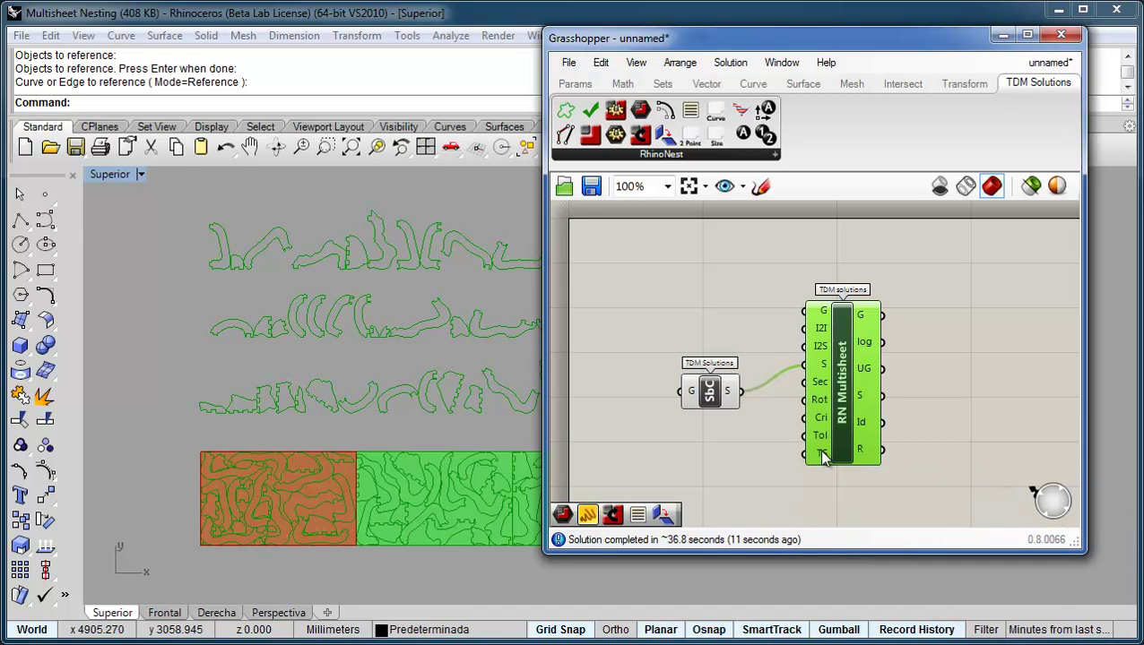
scroll(400, 486, "down", 4)
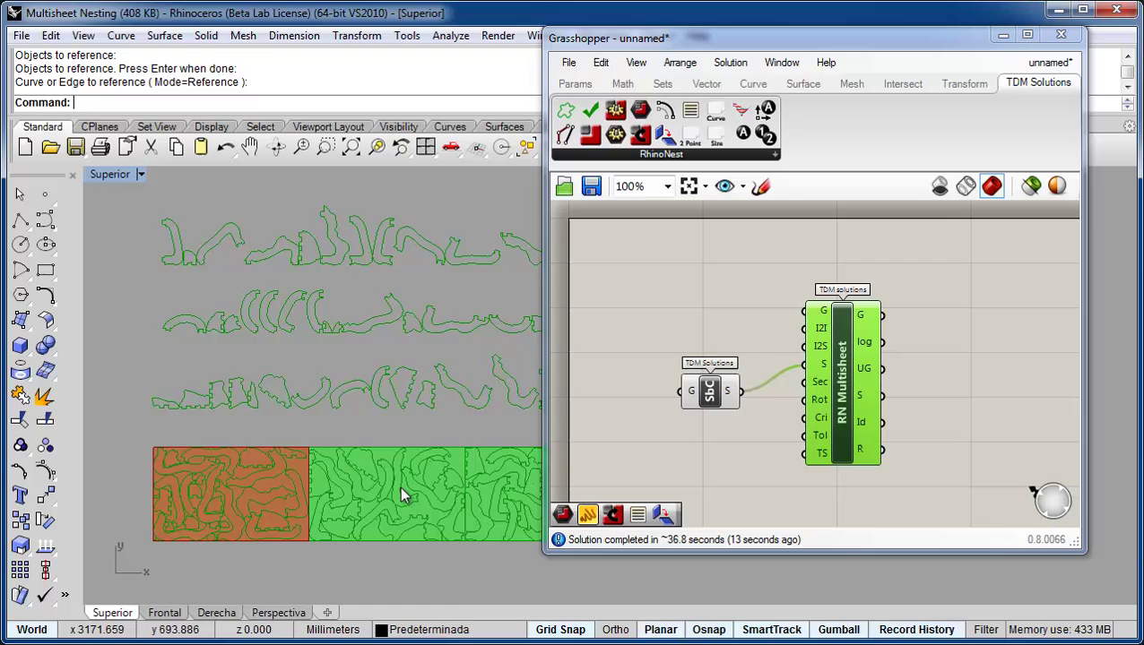
left_click_drag(628, 38, 702, 31)
right_click_drag(291, 378, 329, 441)
scroll(340, 442, "up", 2)
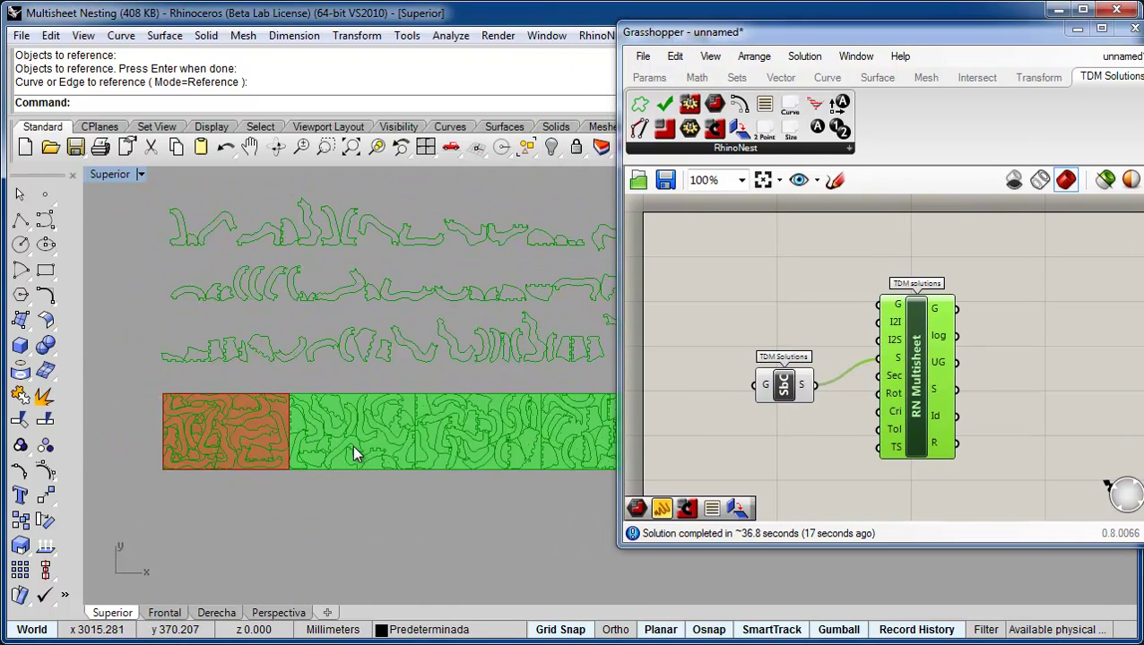
scroll(336, 457, "up", 1)
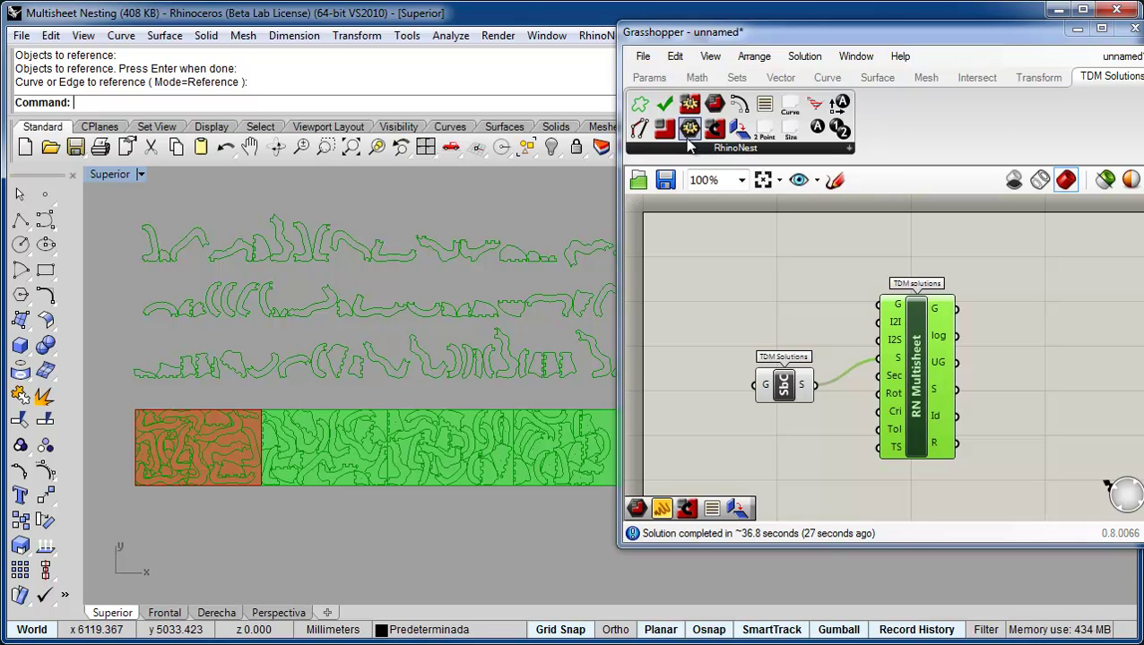
Step: Add a Fixed rotation selector connected to the Rot input and a MinX criterion selector connected to the Cri input
mouse_move(719, 131)
left_mouse_down()
mouse_move(706, 275)
mouse_move(718, 449)
mouse_move(741, 432)
mouse_move(852, 417)
mouse_move(877, 395)
left_mouse_up()
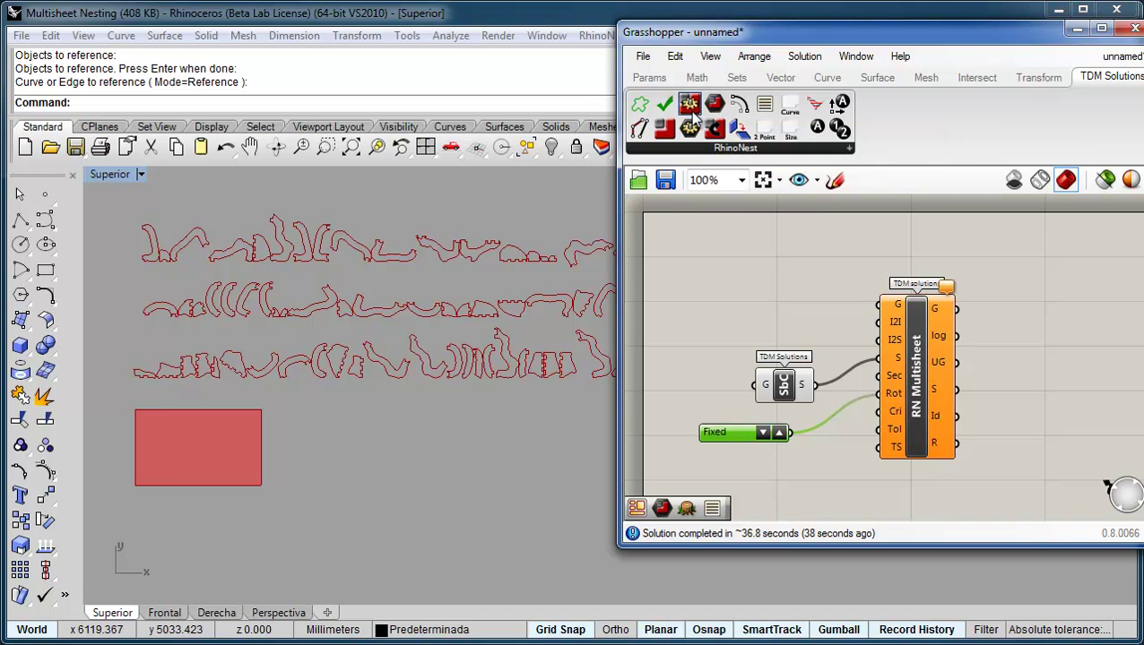
left_click_drag(730, 440, 741, 455)
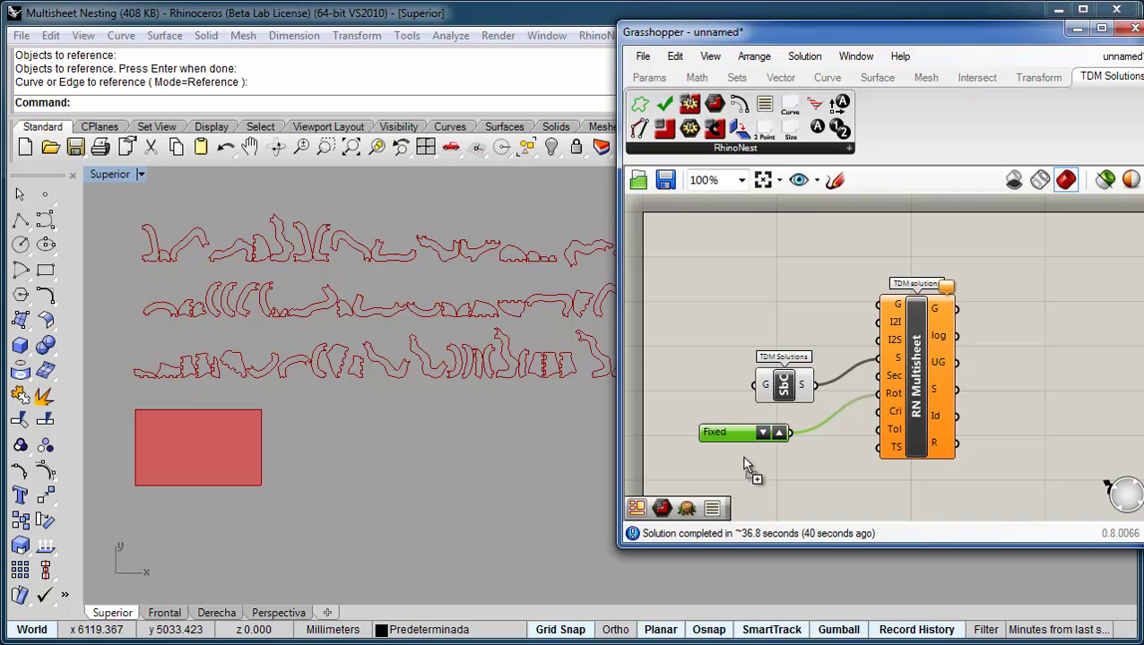
right_click(768, 458)
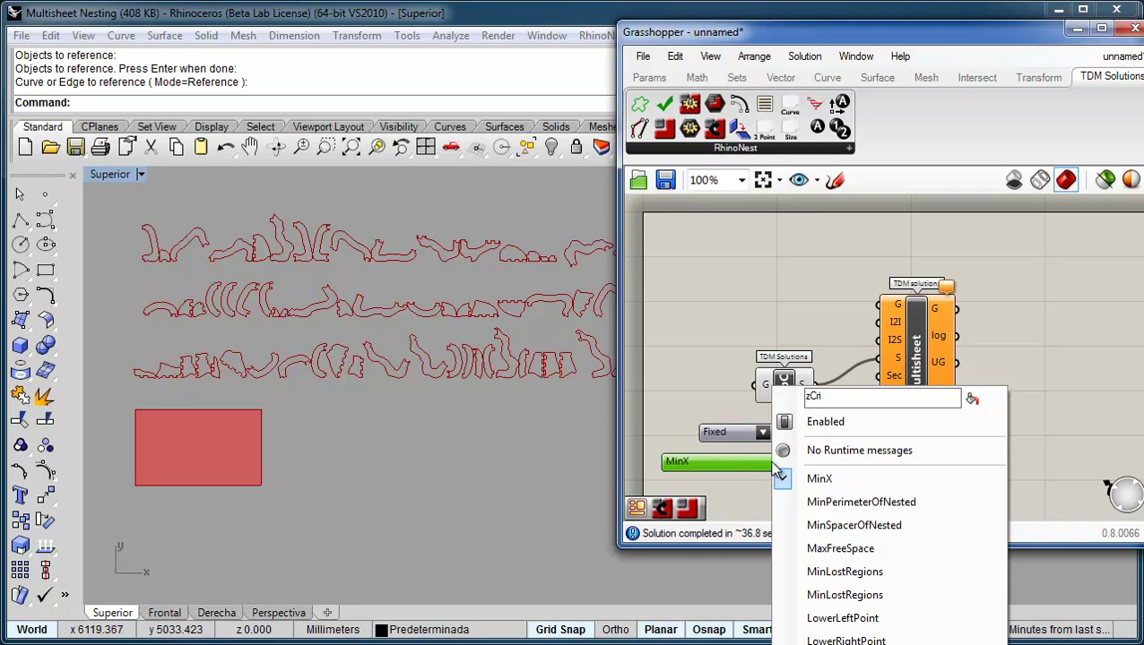
left_click(776, 463)
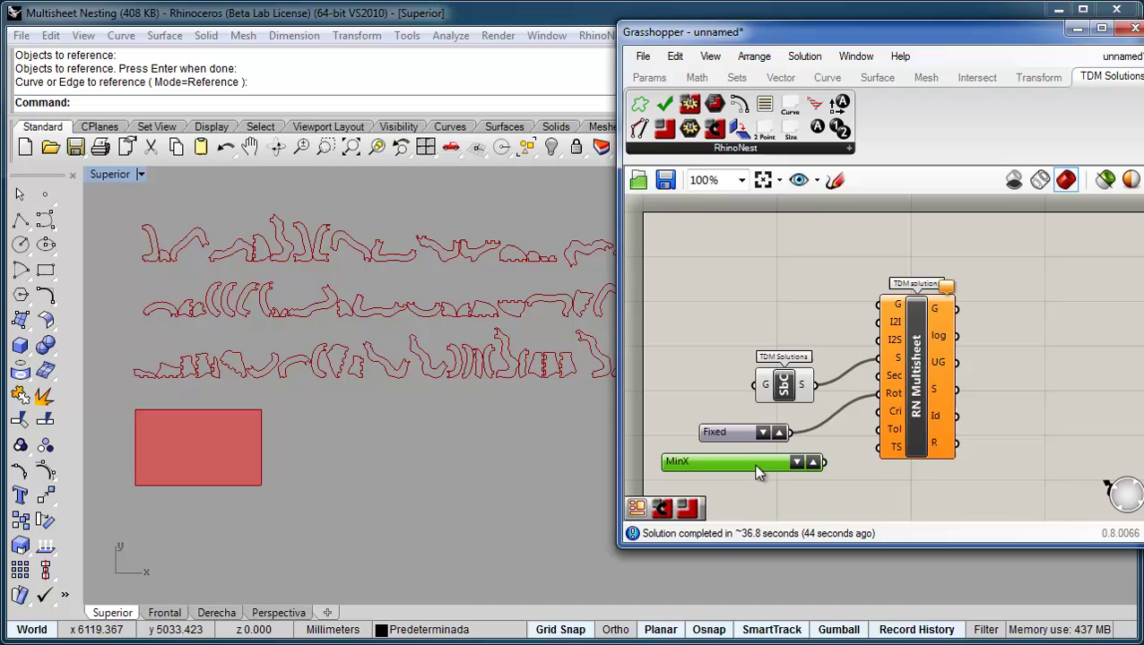
right_click_drag(776, 462, 782, 234)
right_click(781, 229)
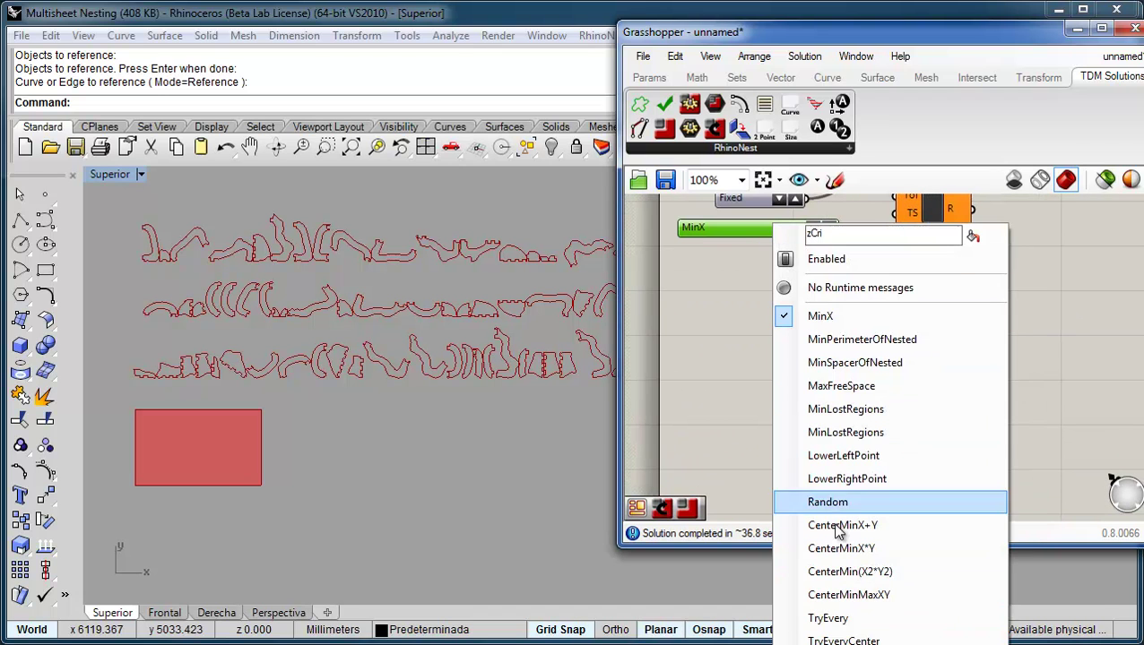
right_click_drag(726, 295, 823, 375)
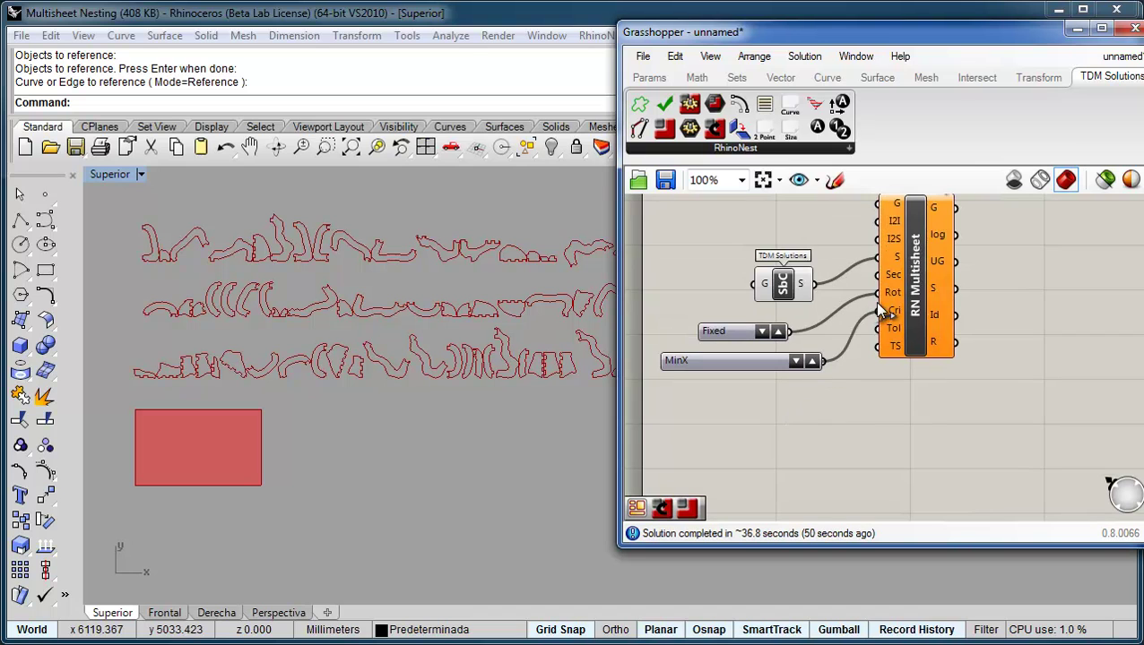
Step: Check the integer value set for the Sec input of the RN Multisheet component
scroll(853, 341, "down", 2)
scroll(859, 416, "down", 1)
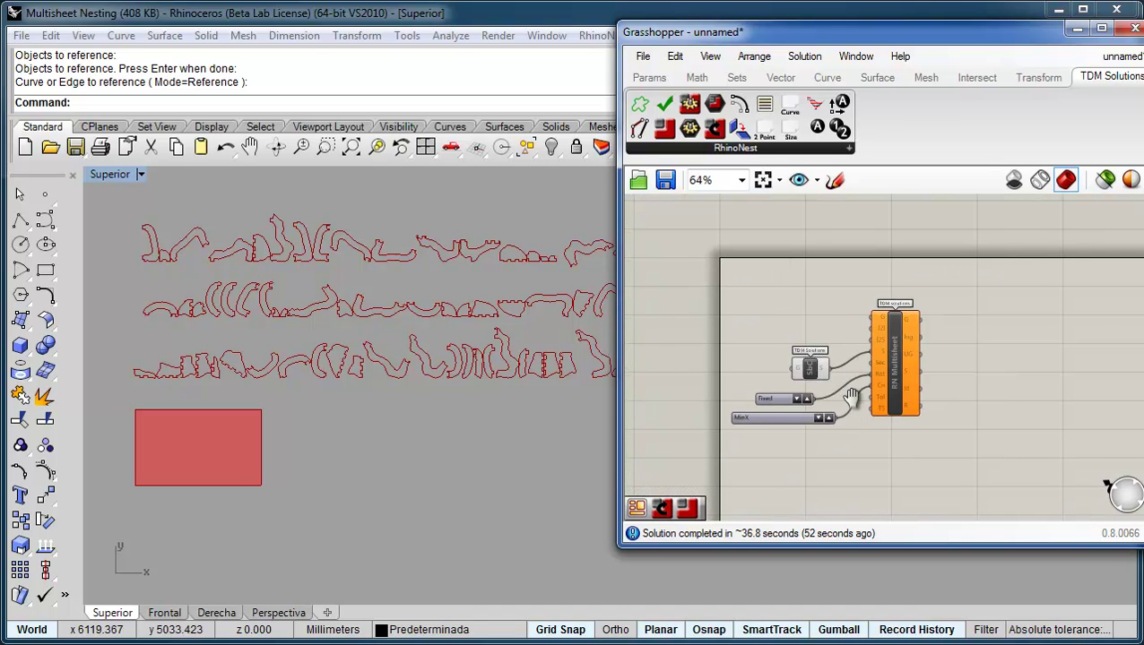
scroll(780, 419, "up", 1)
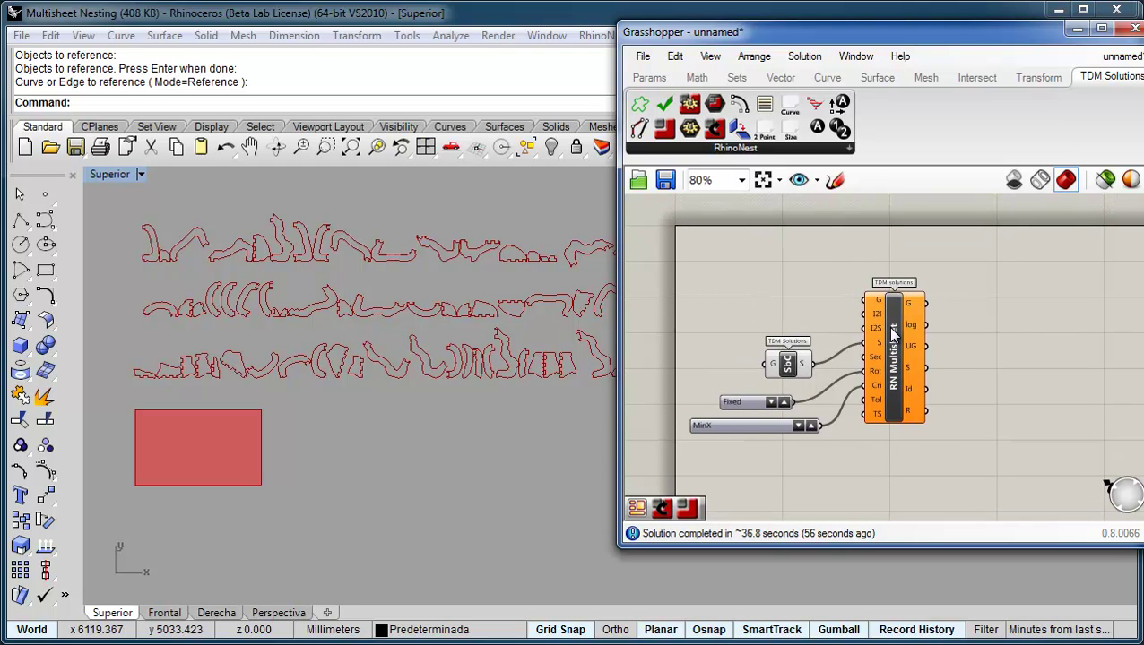
right_click(868, 359)
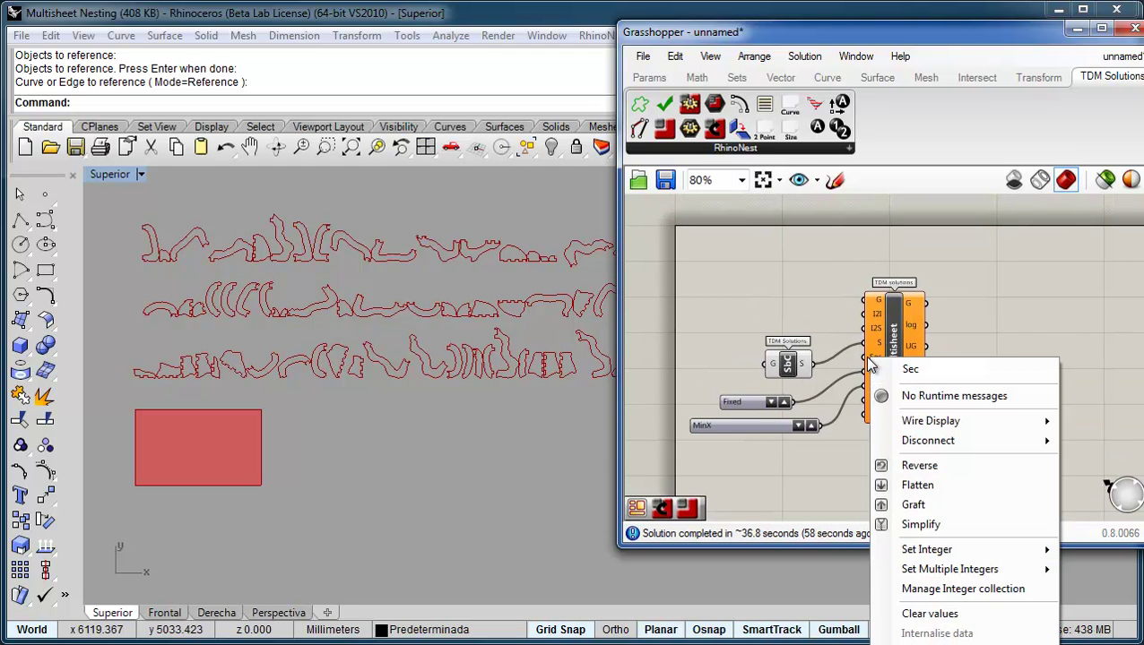
mouse_move(899, 550)
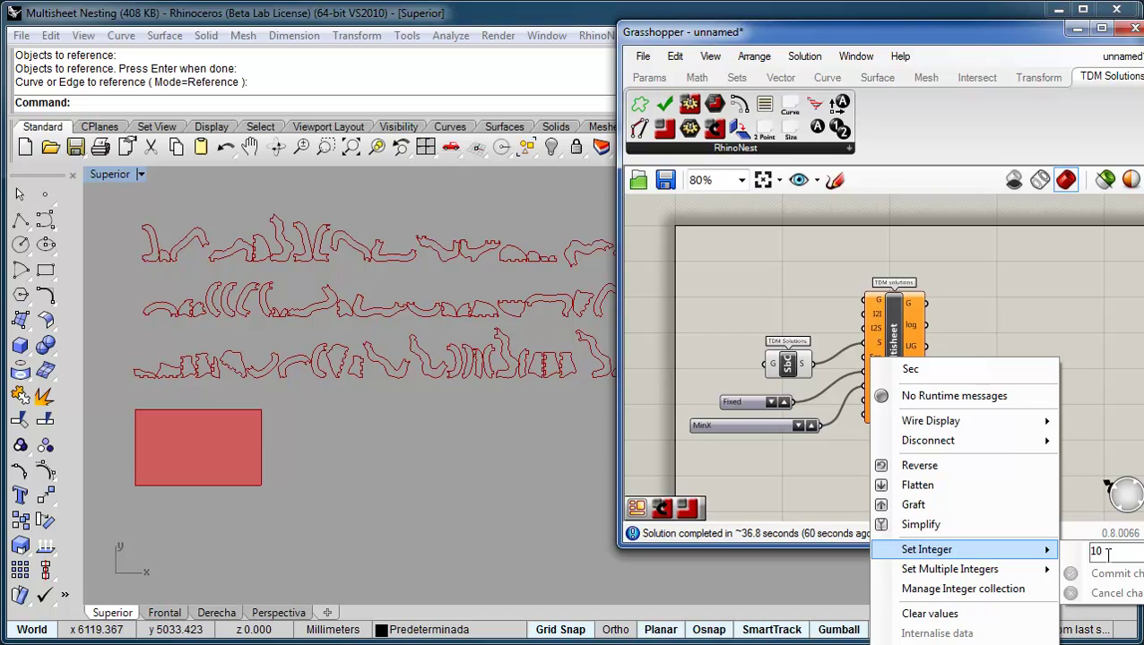
scroll(798, 426, "up", 4)
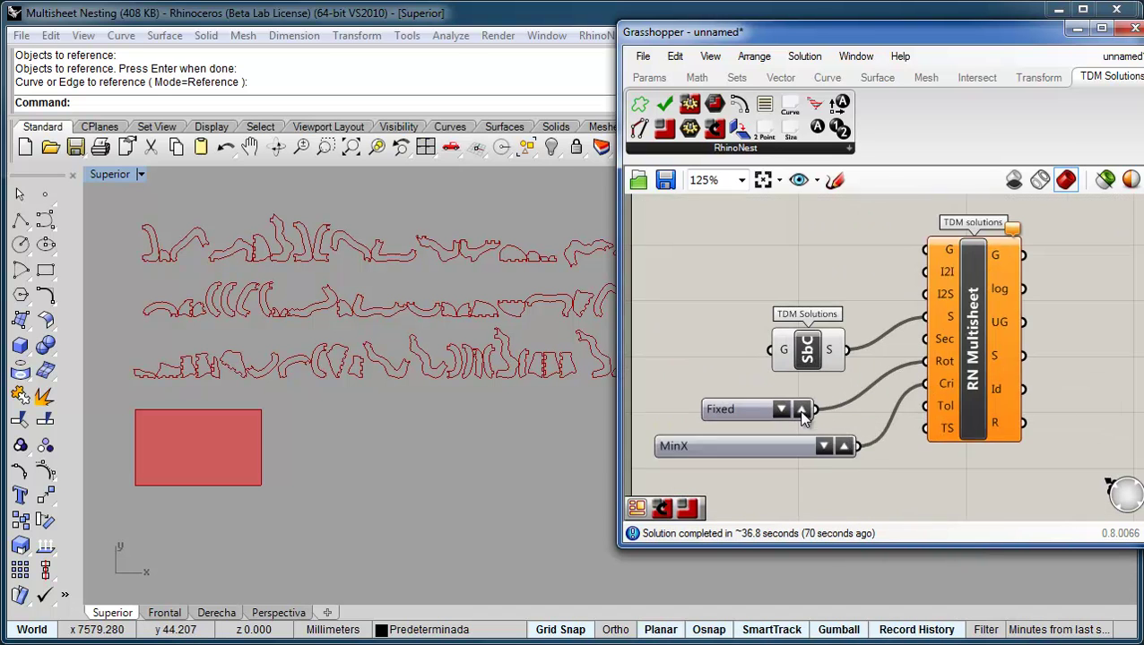
Step: Set the rotation selector connected to the Rot input to 90° and rerun the nesting of the RN Multisheet component
left_click(818, 402)
left_click(818, 401)
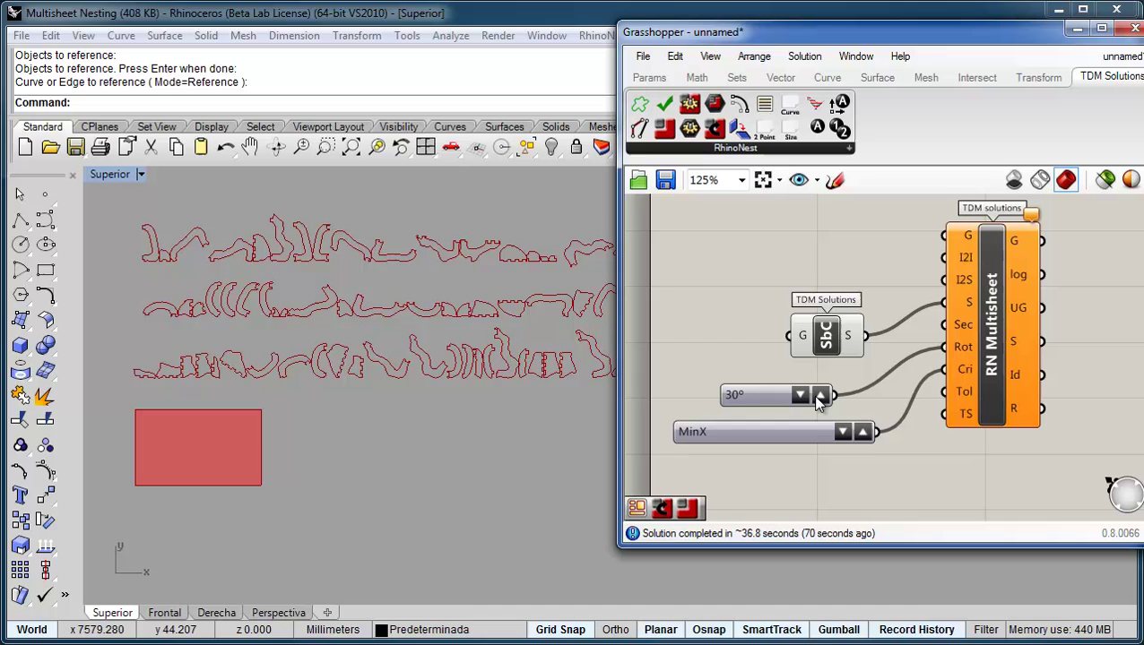
left_click(818, 397)
left_click(818, 397)
scroll(856, 503, "down", 3)
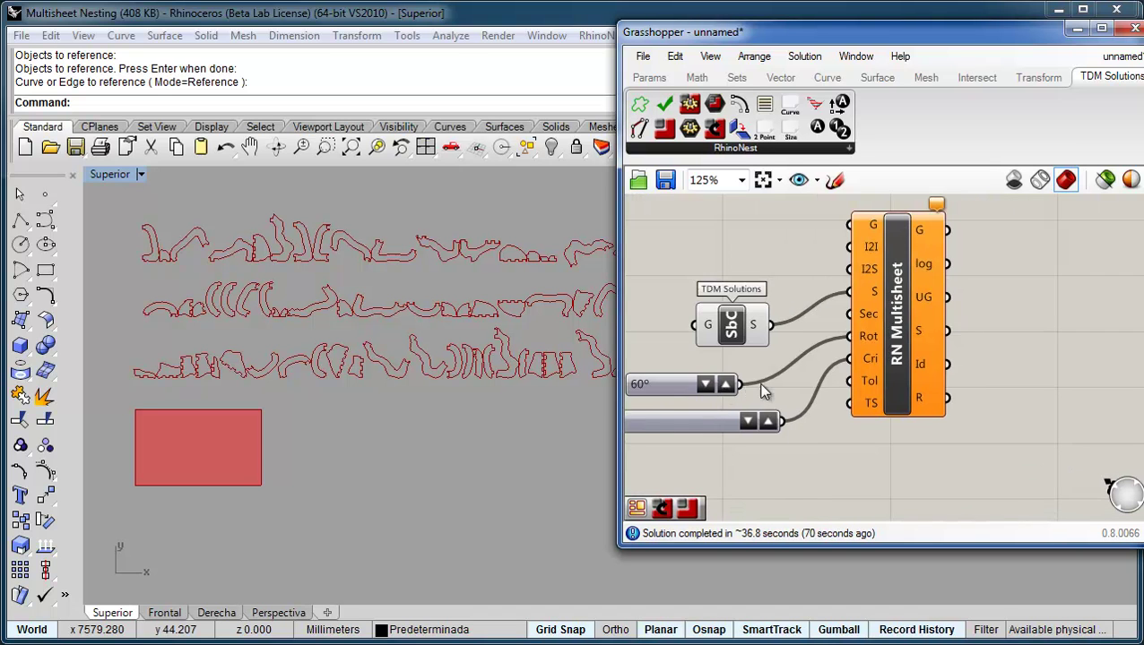
left_click(905, 386)
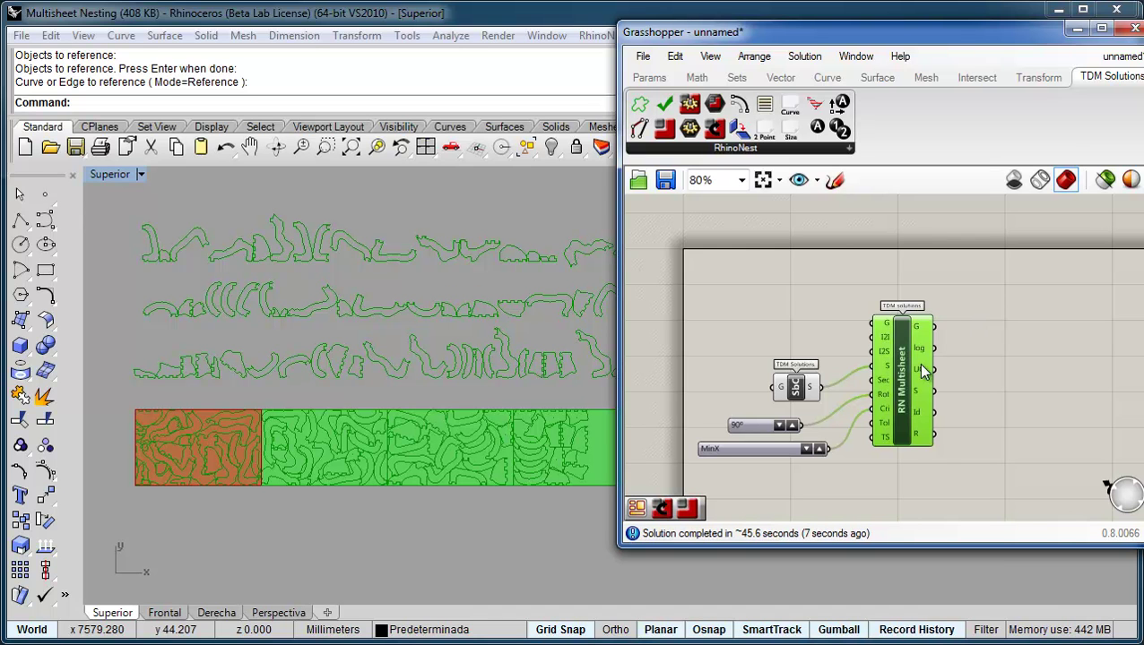
Step: Check the sheets in the S output and the tags in the Id output of the RN Multisheet component
mouse_move(918, 396)
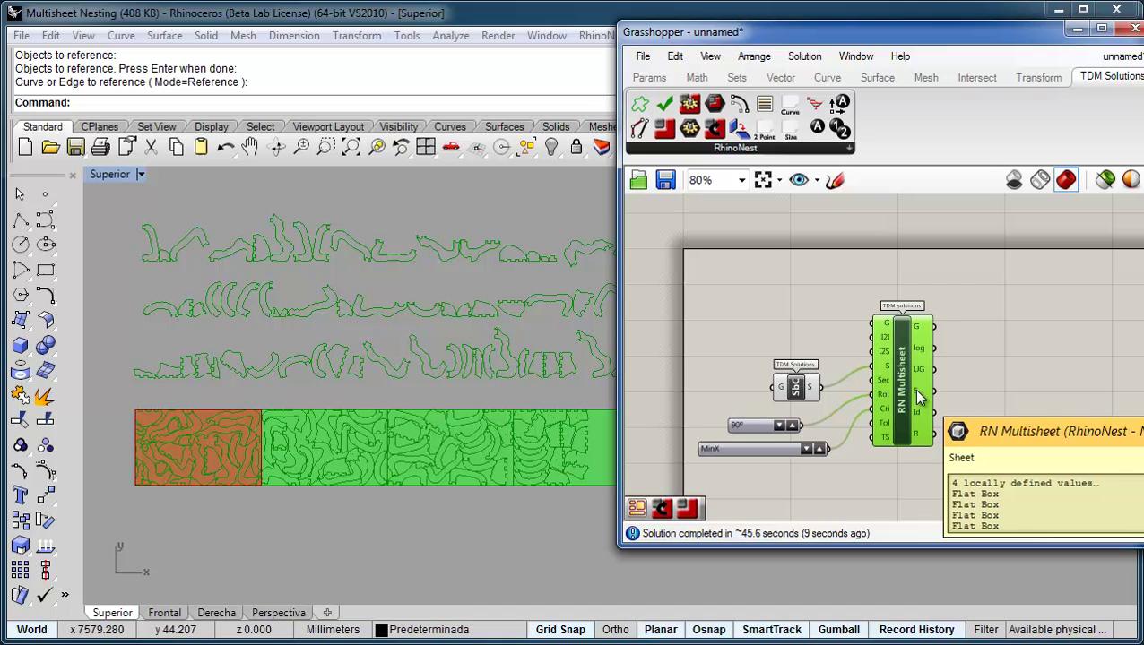
left_click_drag(779, 42, 491, 53)
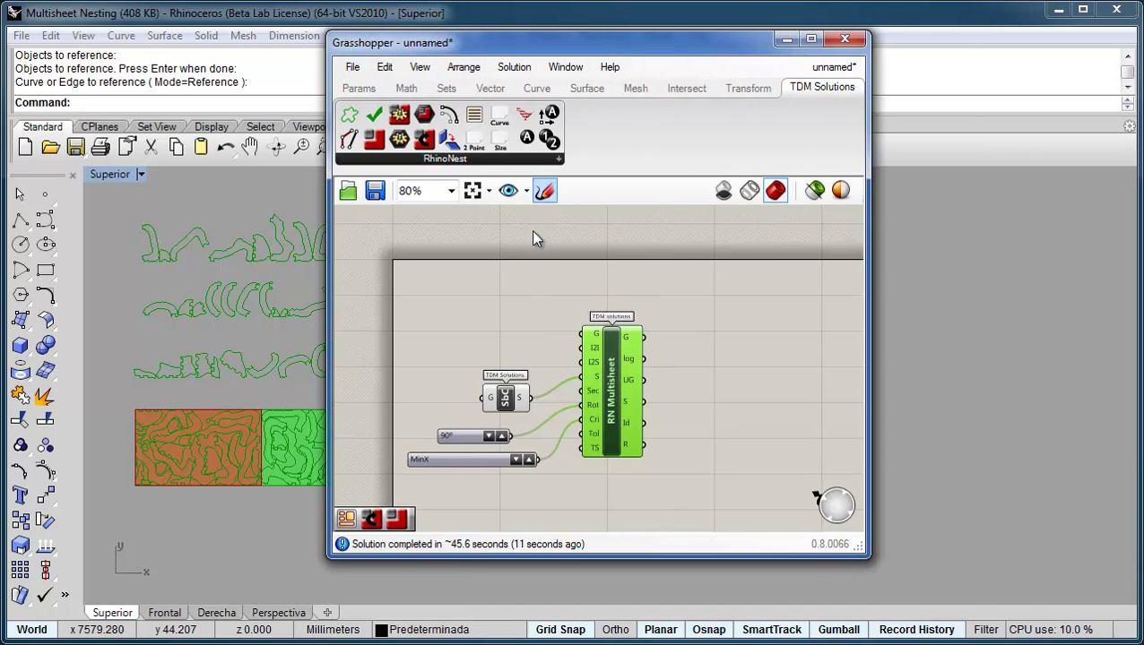
mouse_move(631, 401)
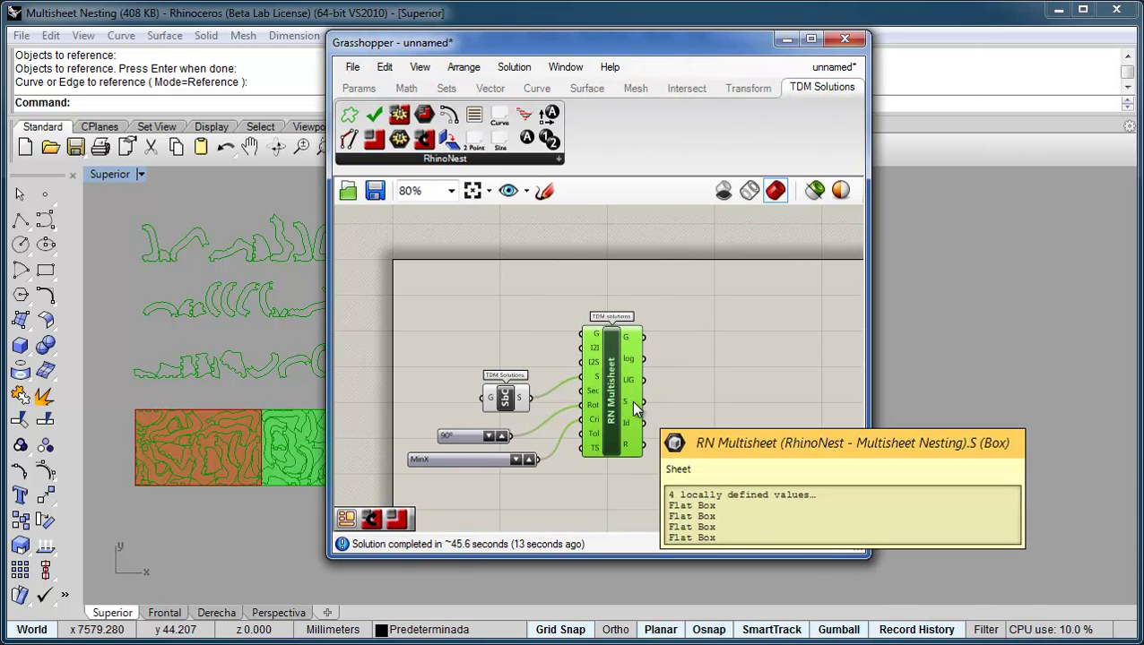
mouse_move(626, 430)
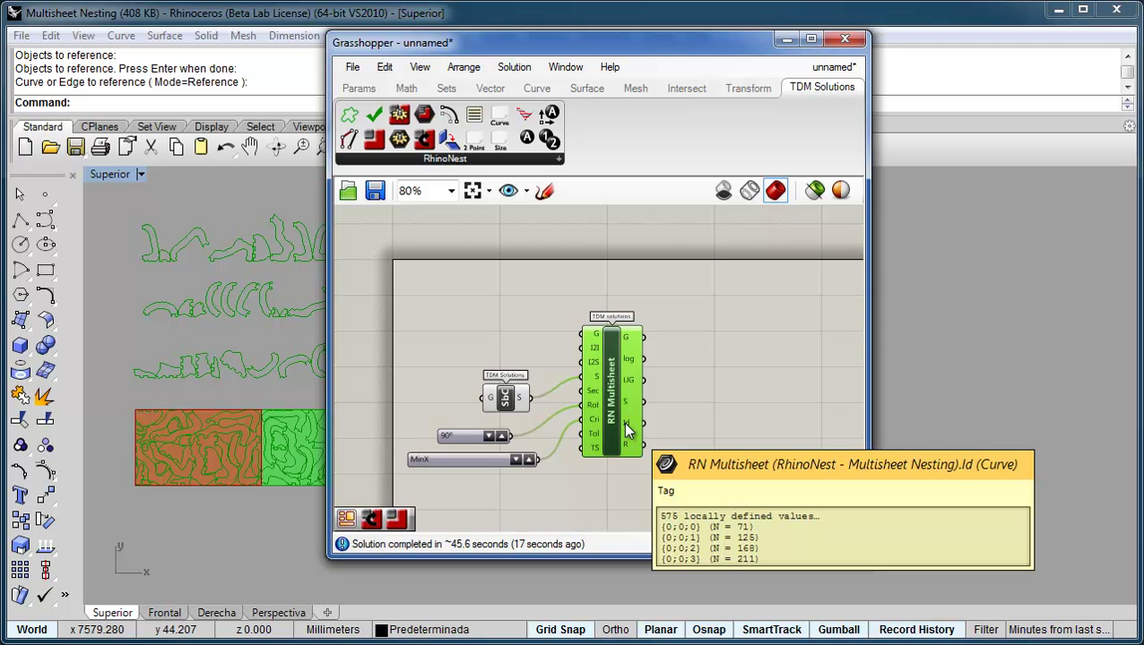
Step: Examine the number tags on the nested parts up close in the Rhino viewport
right_click_drag(218, 404, 187, 325)
scroll(211, 416, "up", 10)
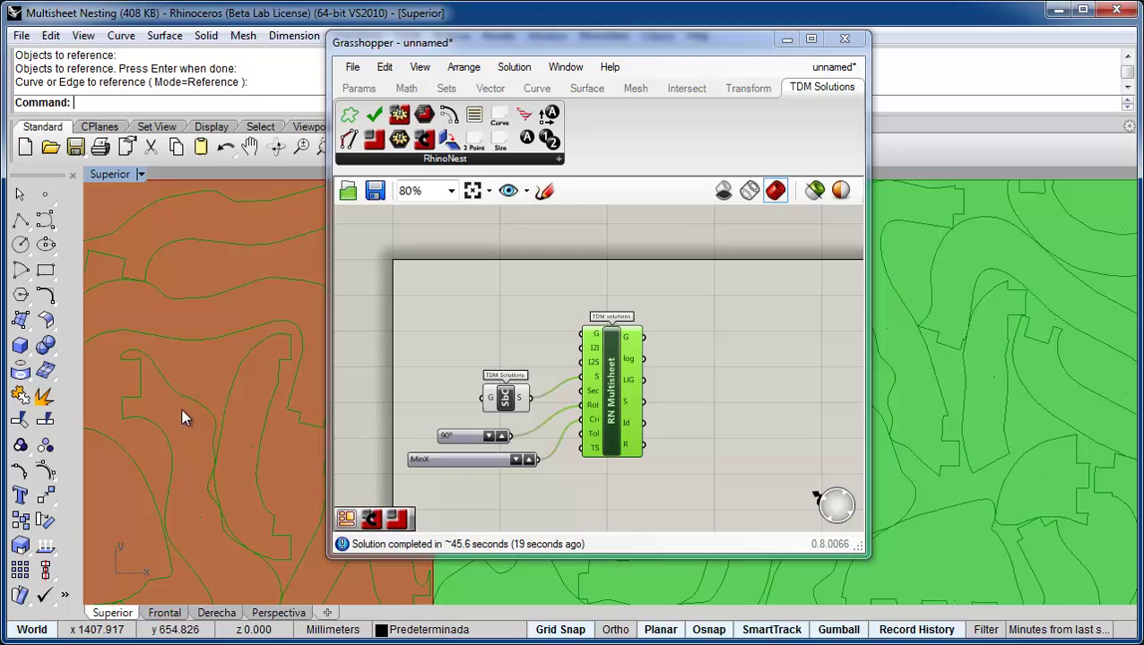
right_click_drag(299, 386, 284, 344)
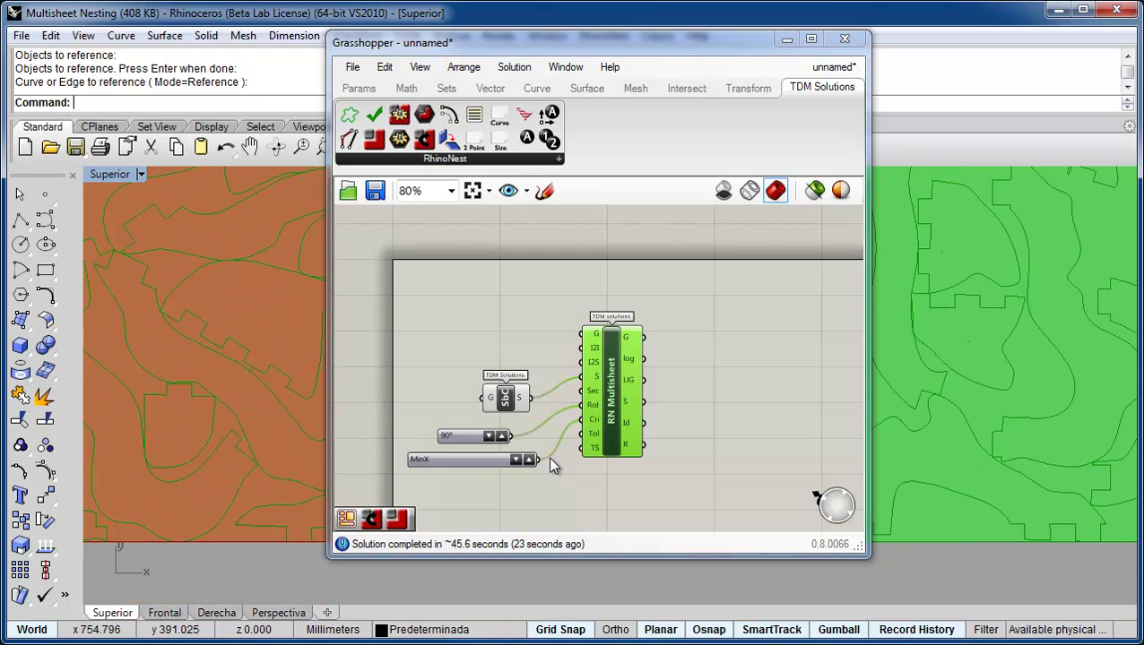
mouse_move(591, 454)
scroll(987, 370, "up", 6)
scroll(972, 412, "up", 3)
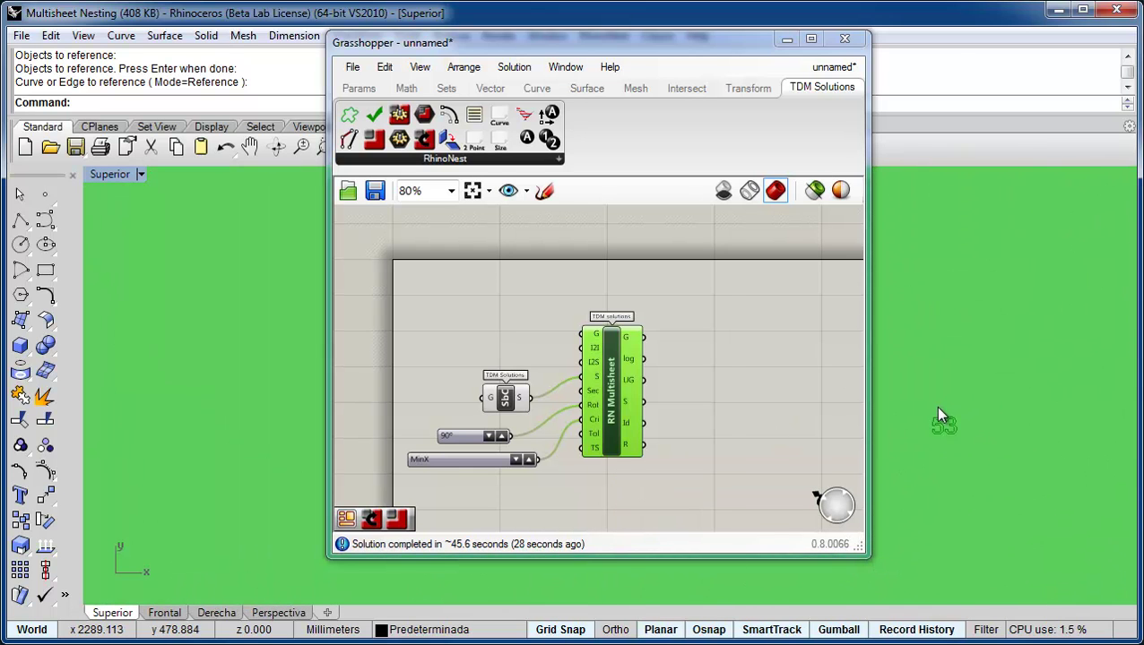
scroll(945, 448, "down", 6)
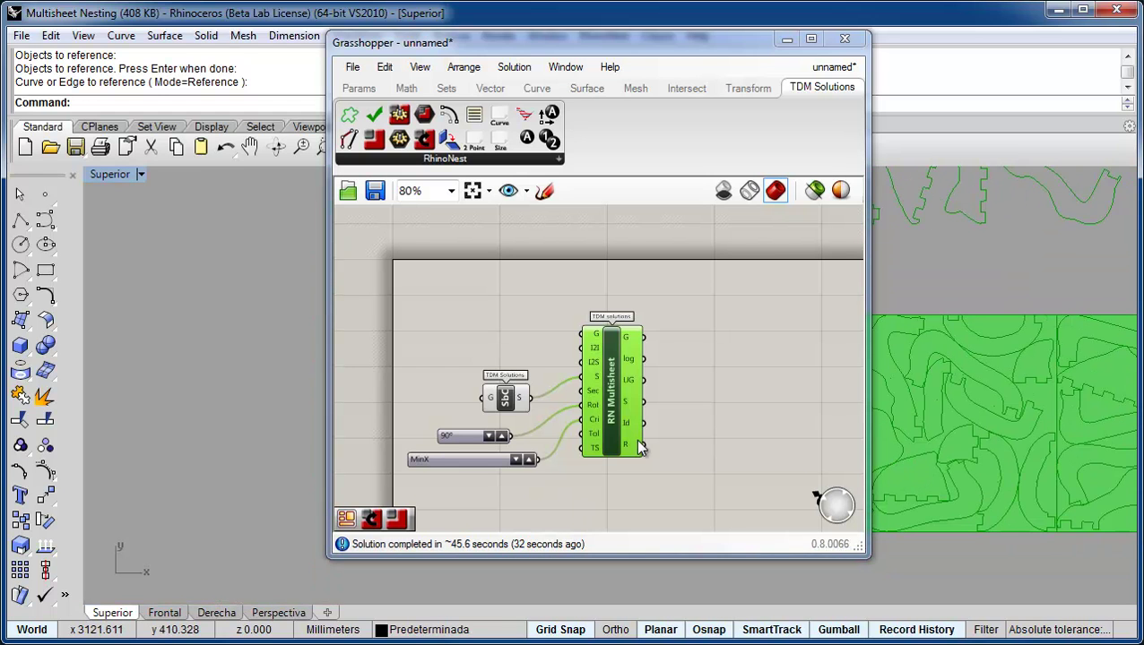
Step: Check the report of results in the R output of the RN Multisheet component
mouse_move(635, 448)
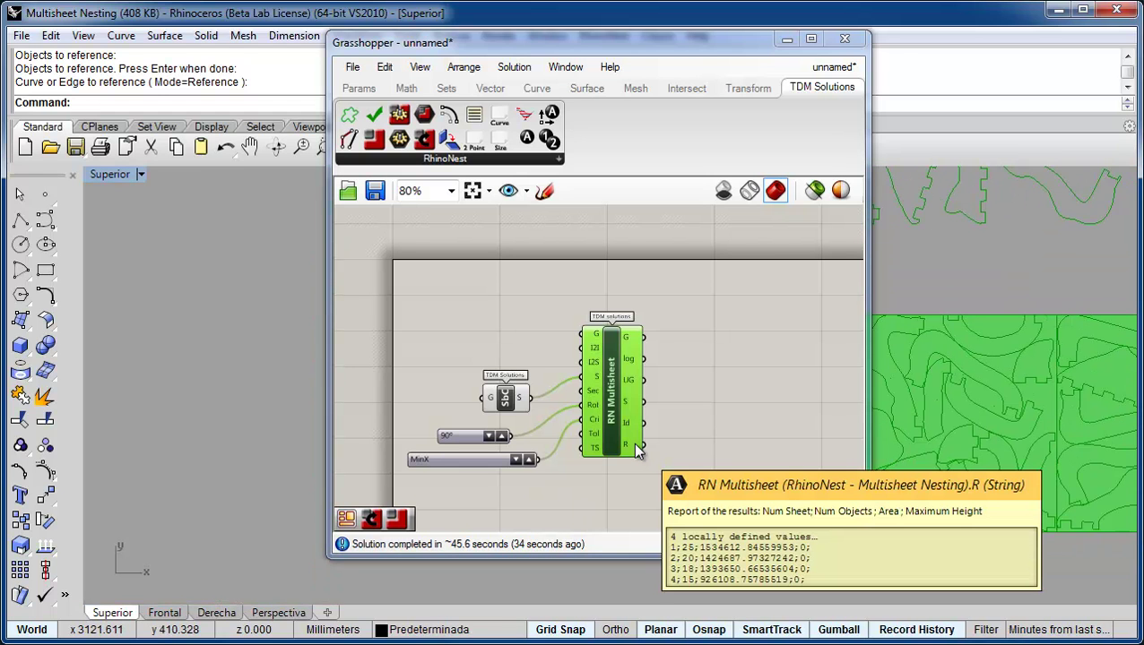
right_click_drag(634, 439, 626, 367)
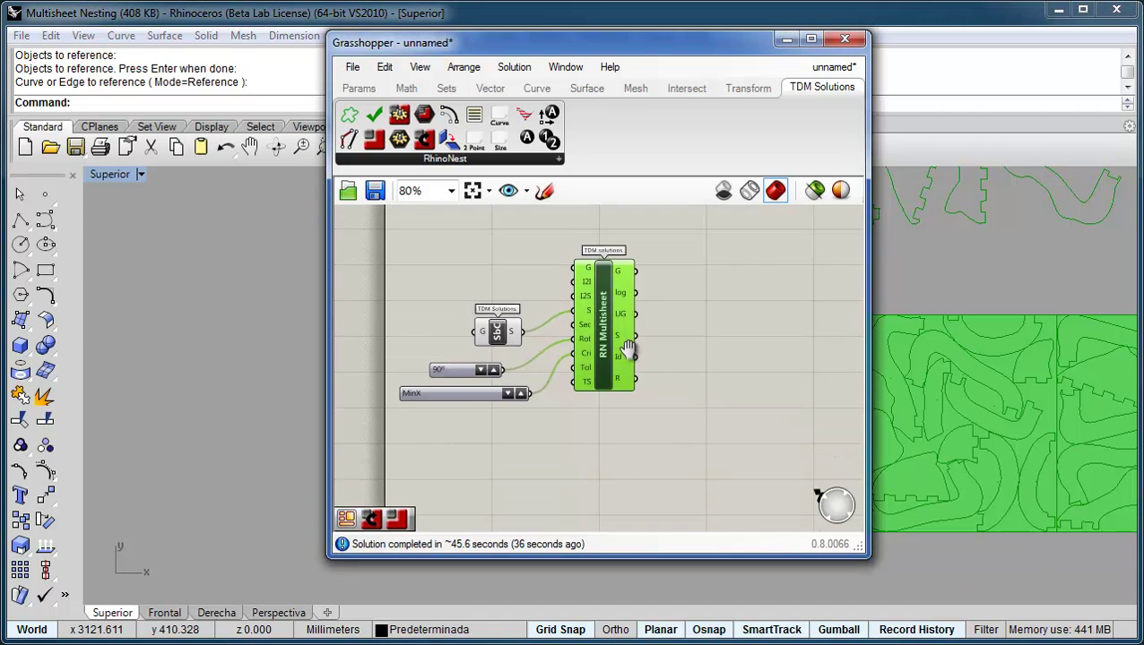
mouse_move(624, 372)
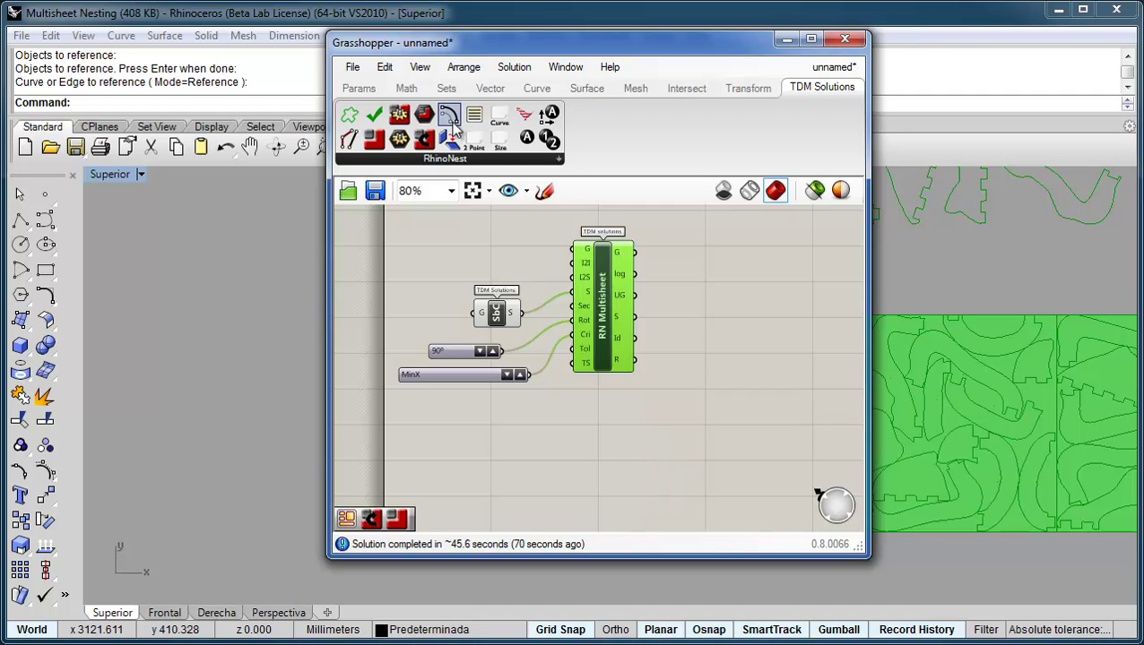
Step: Add an RN Report component and connect RN Multisheet's R output and SbC's S output to its R and S inputs
left_click_drag(470, 120, 717, 399)
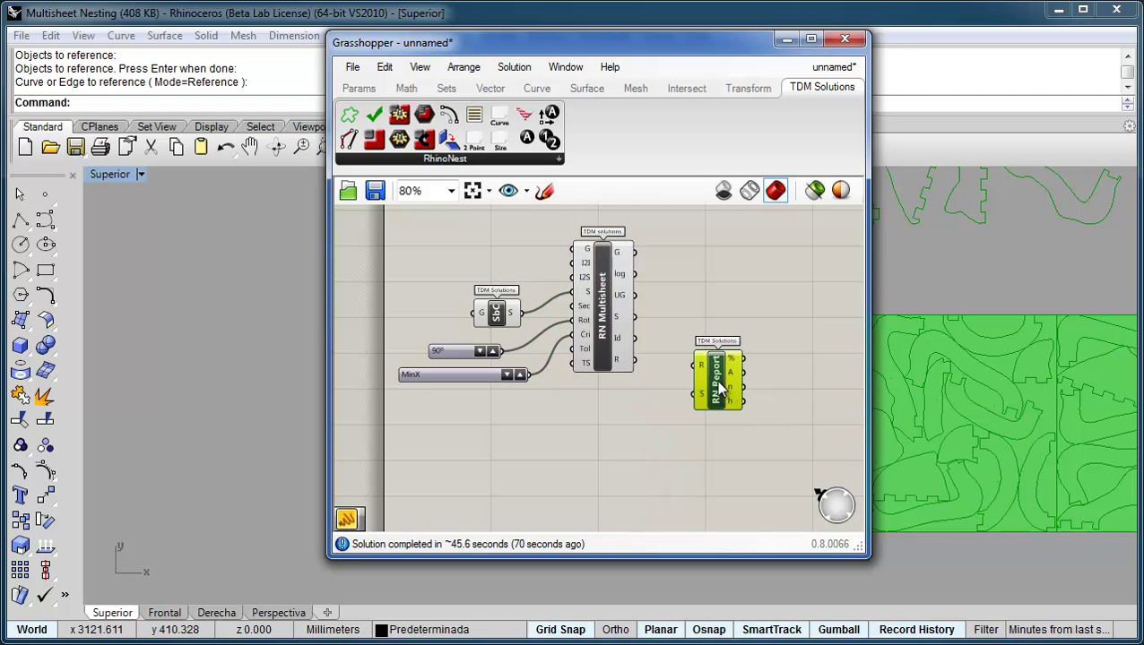
left_click_drag(635, 360, 700, 414)
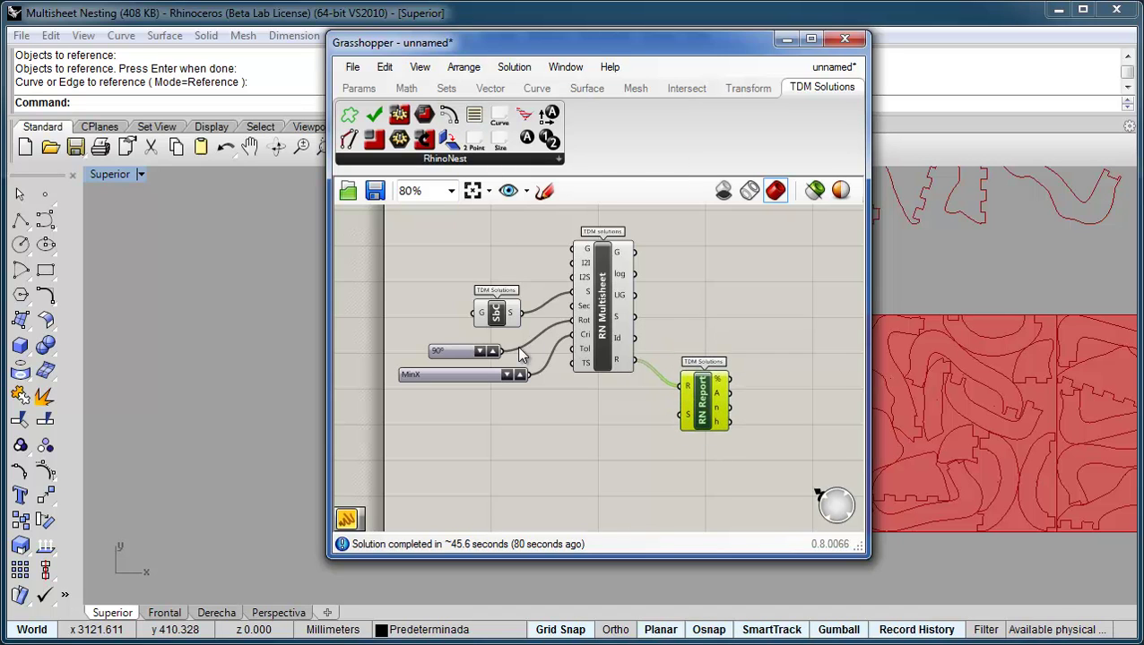
left_click_drag(520, 312, 710, 408)
Step: Read through the %, A, n and h output values of the RN Report component
mouse_move(717, 381)
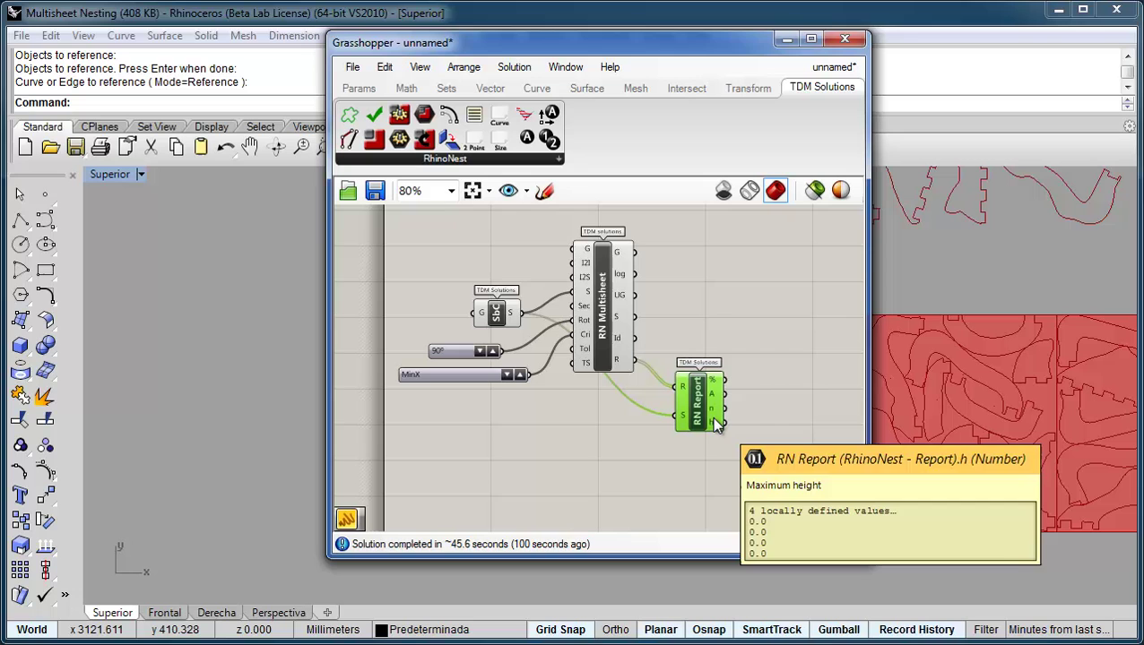
left_click(631, 450)
mouse_move(631, 451)
right_mouse_down()
mouse_move(612, 421)
mouse_move(623, 439)
right_mouse_up()
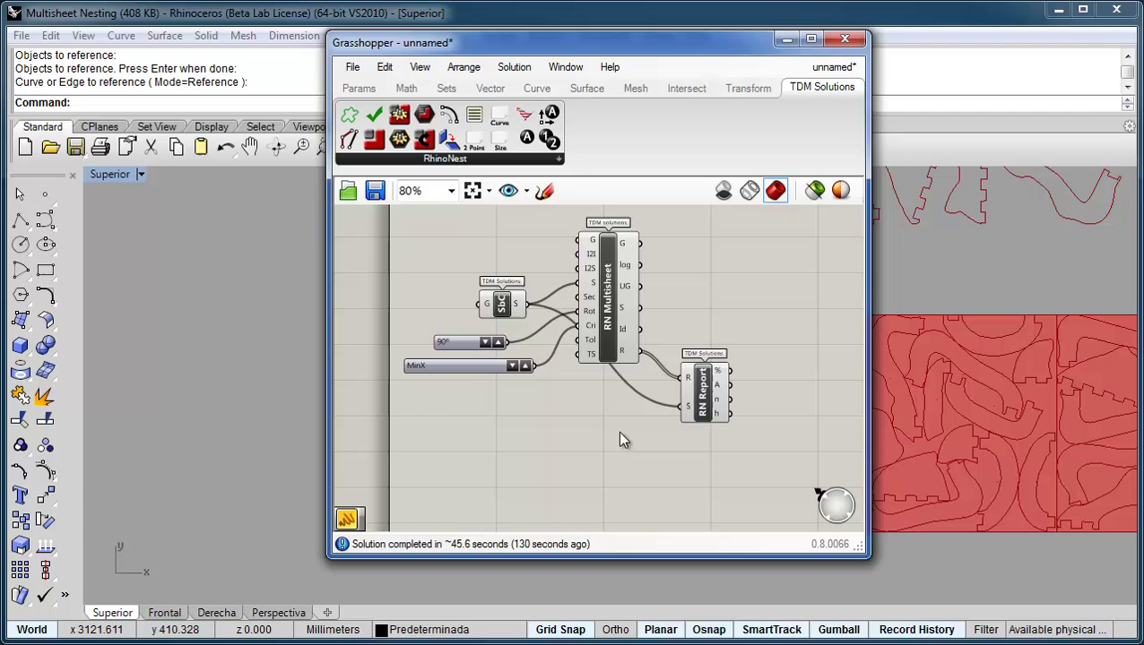
Step: Move the Grasshopper window aside and examine the nested sheets below the original parts in the Rhino viewport
left_click_drag(717, 69, 518, 89)
scroll(892, 351, "down", 5)
scroll(861, 382, "up", 5)
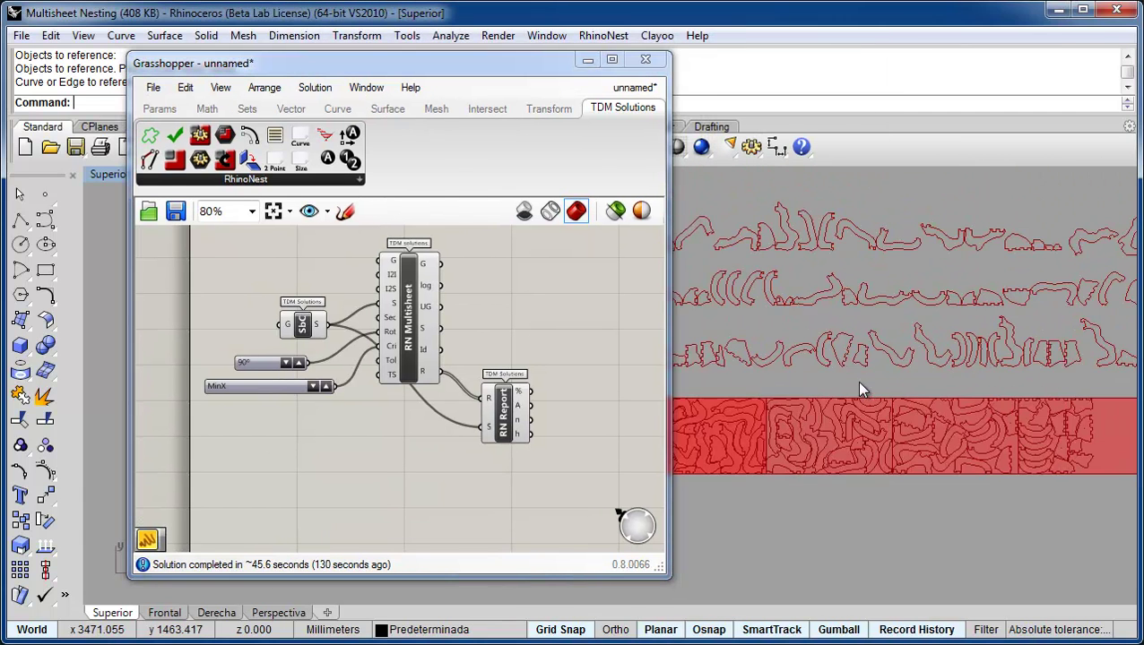
left_click_drag(537, 70, 561, 136)
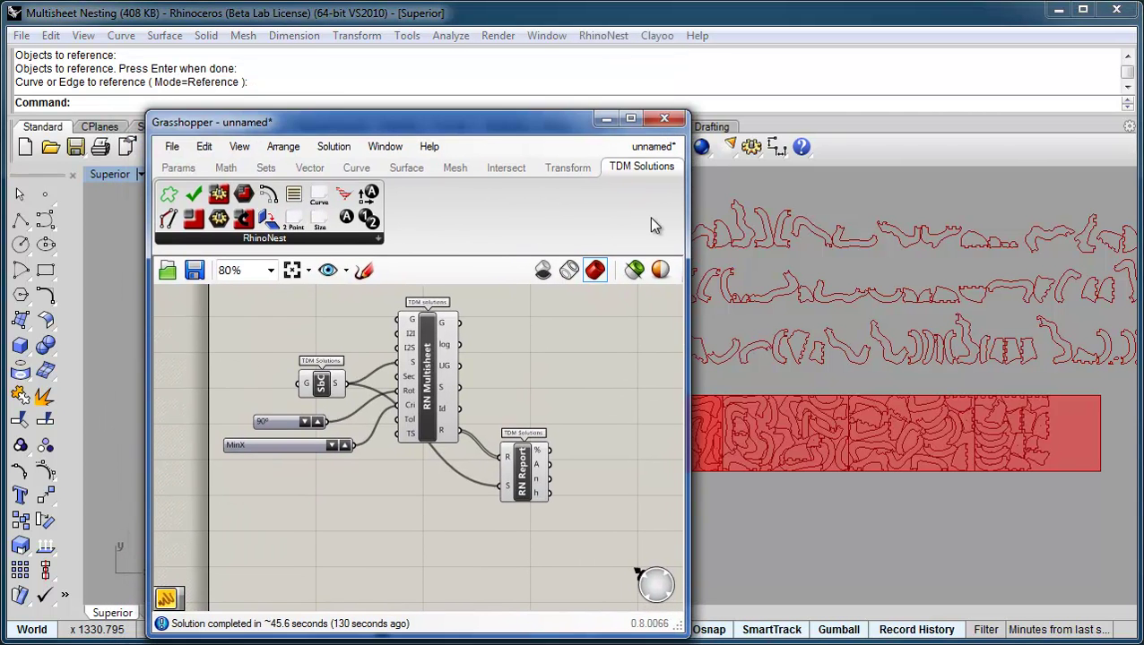
Step: Start a new empty Grasshopper definition and open the file RhinoNest for GH.3dm in Rhino with Grasshopper closed
left_click(172, 147)
left_click(194, 162)
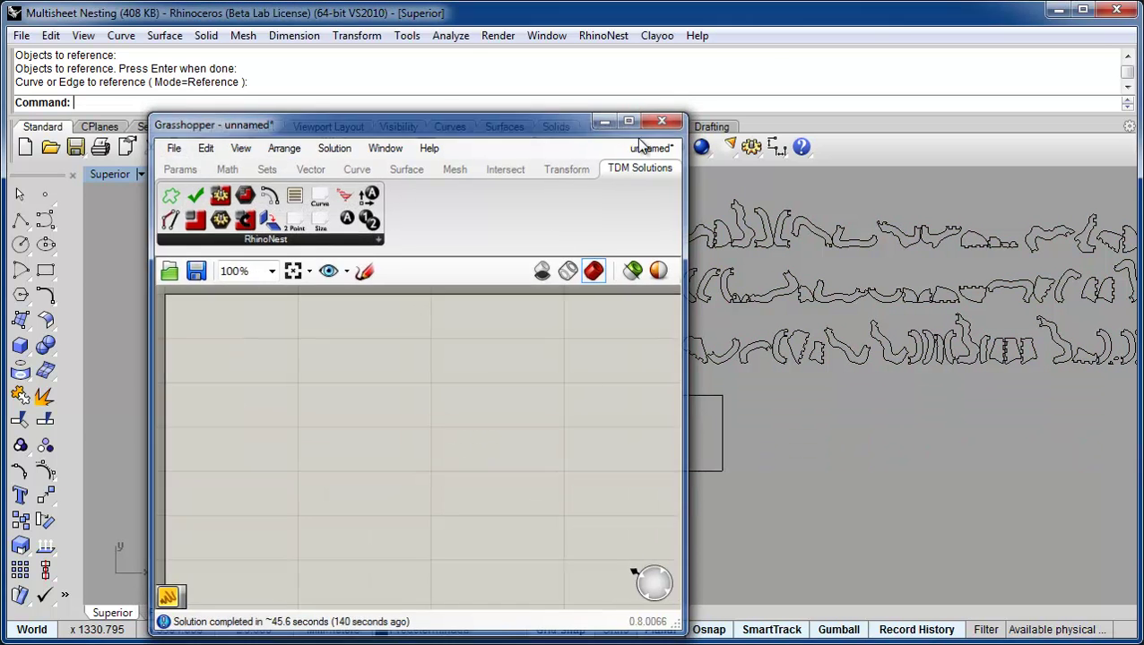
left_click(665, 119)
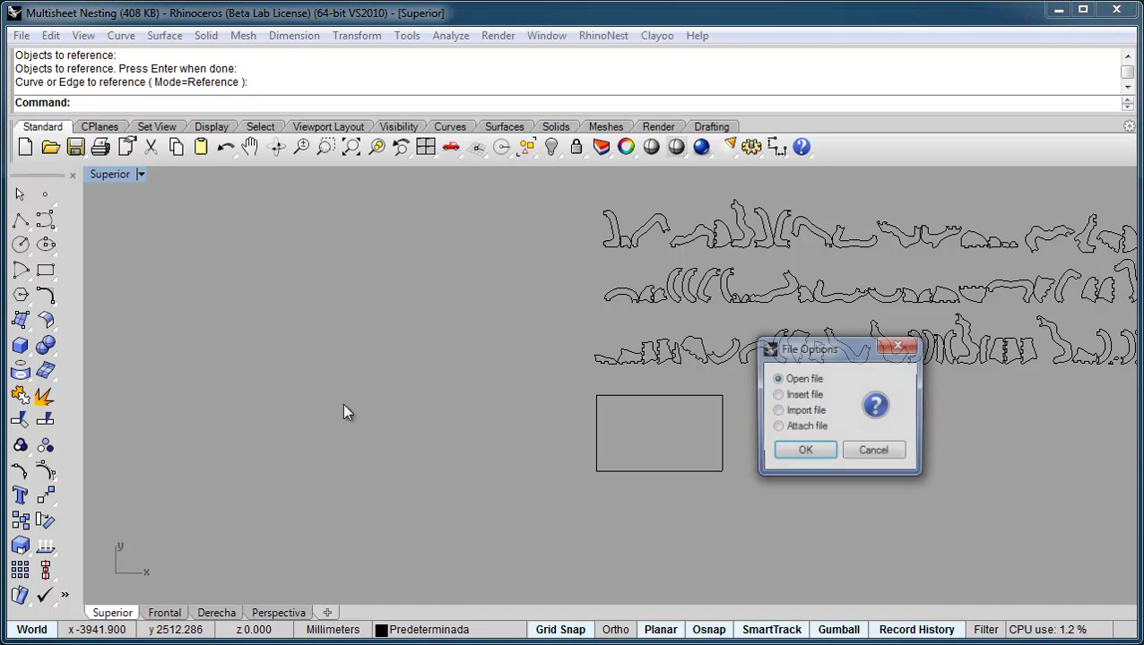
left_click(804, 453)
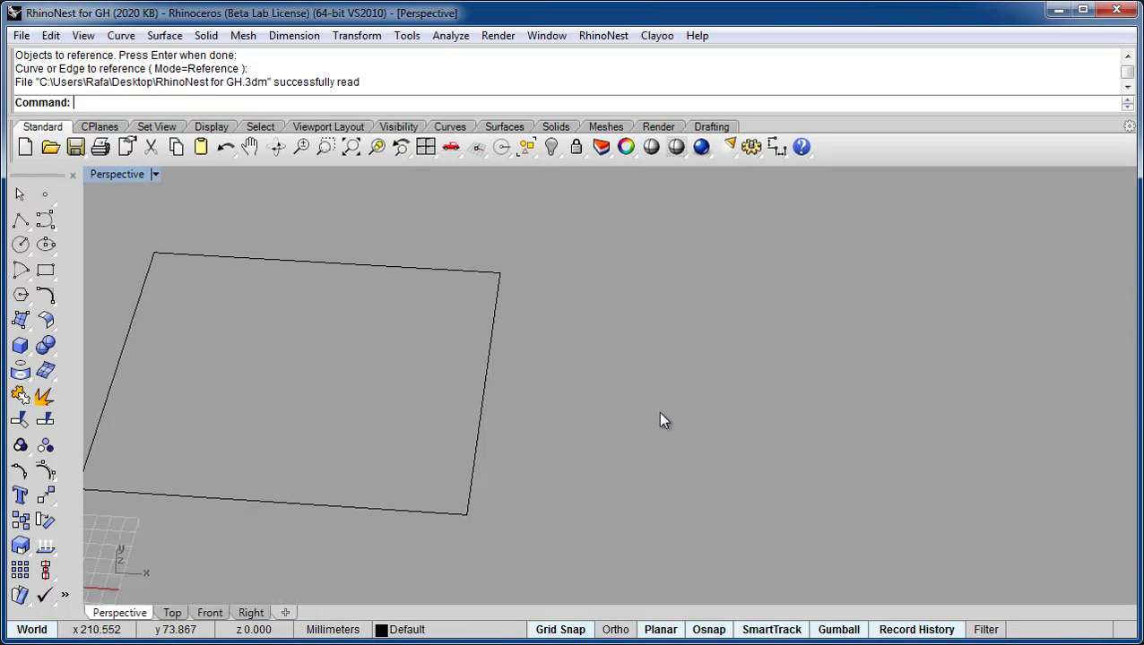
Step: Launch Grasshopper again and place its window beside the slotted 3D model
scroll(518, 420, "down", 3)
scroll(518, 420, "up", 5)
right_click_drag(517, 419, 485, 416)
scroll(602, 333, "down", 3)
type("Grasshopper")
key("Return")
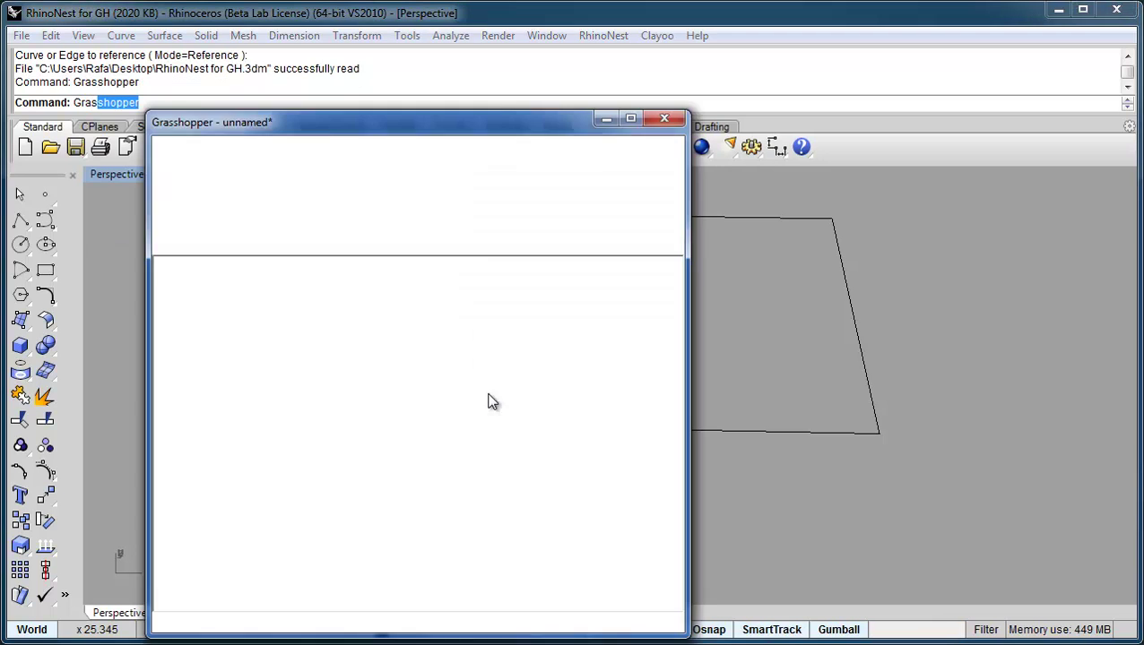
left_click_drag(468, 130, 912, 83)
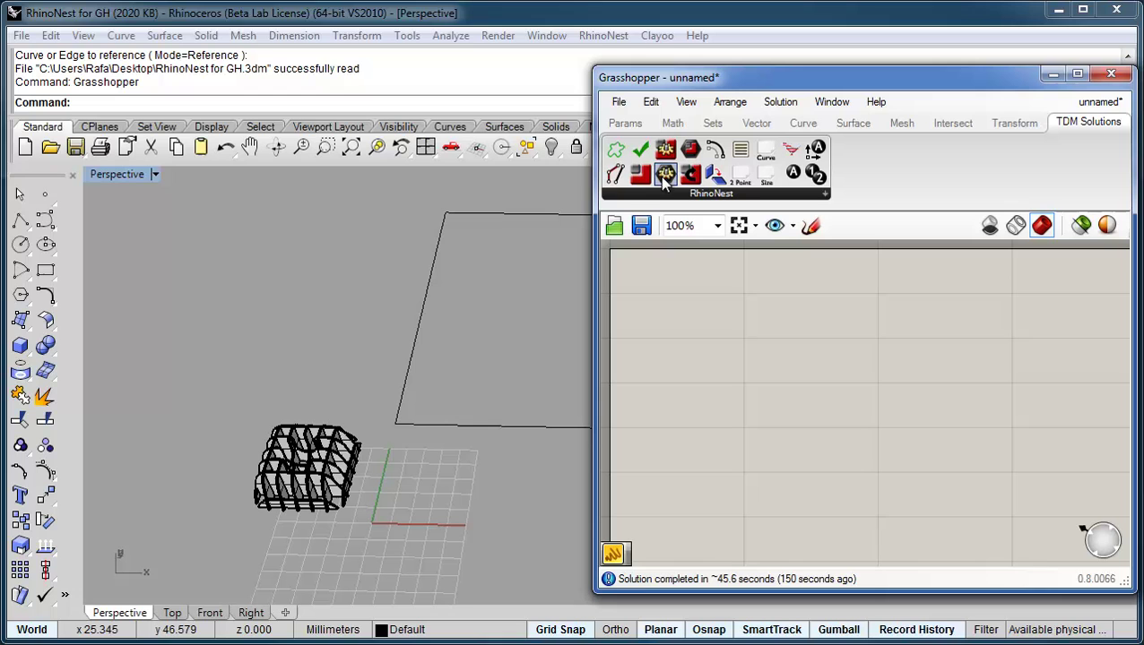
Step: Add an RN Multisheet component and an RNObj component to the empty canvas
left_click_drag(664, 180, 888, 423)
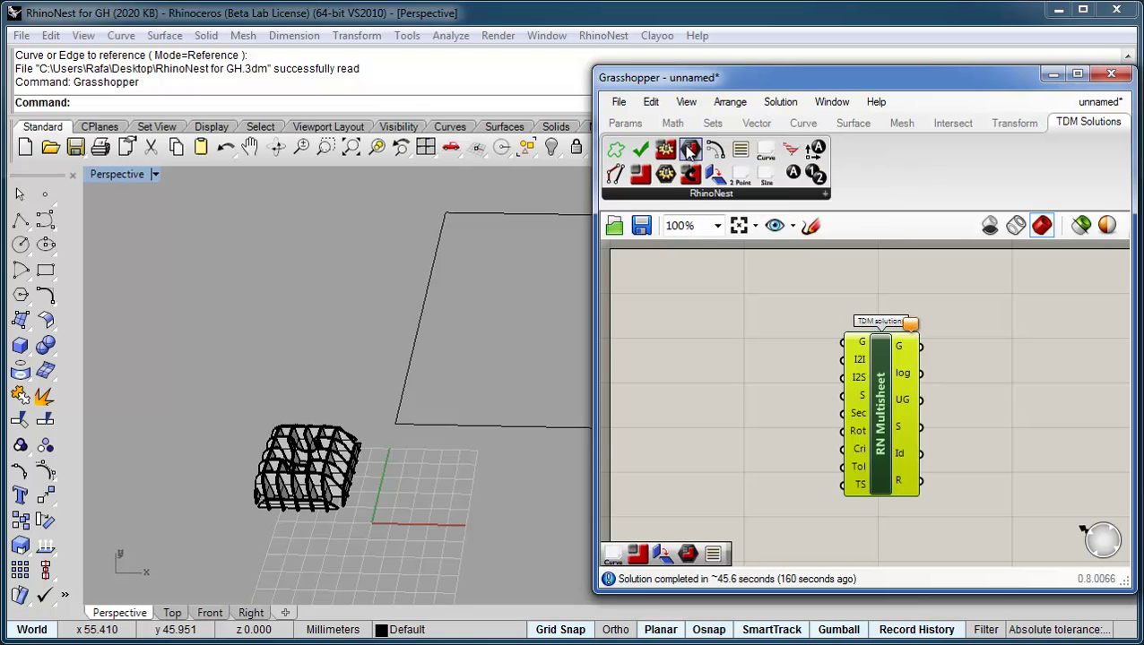
left_click_drag(690, 150, 705, 352)
left_click(720, 371)
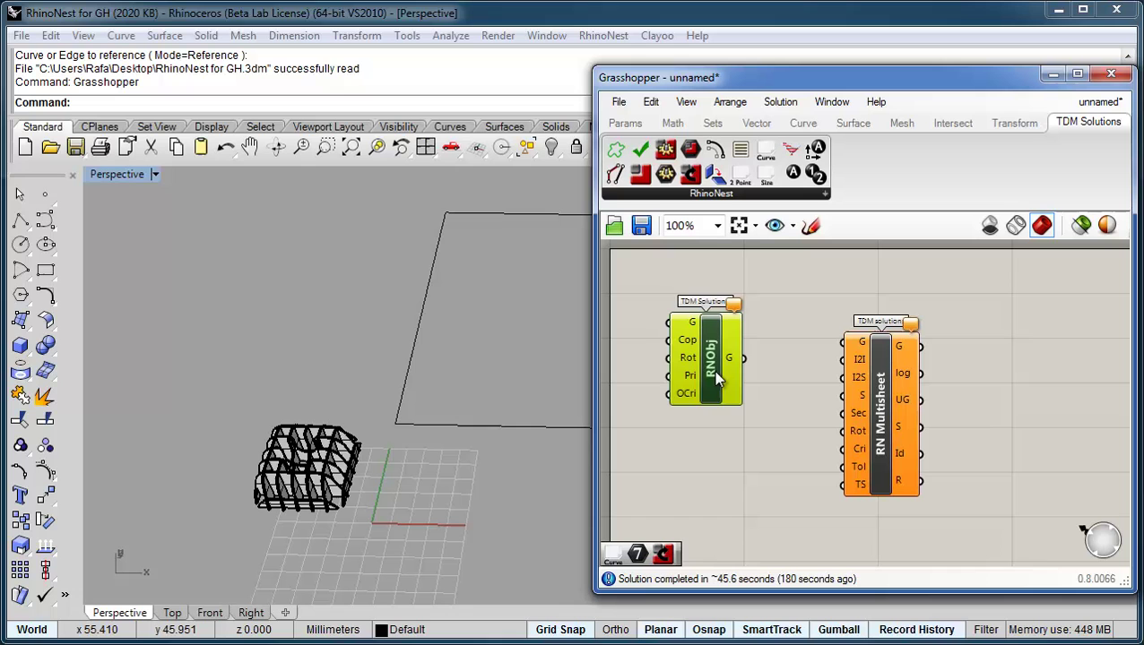
left_click_drag(714, 377, 721, 361)
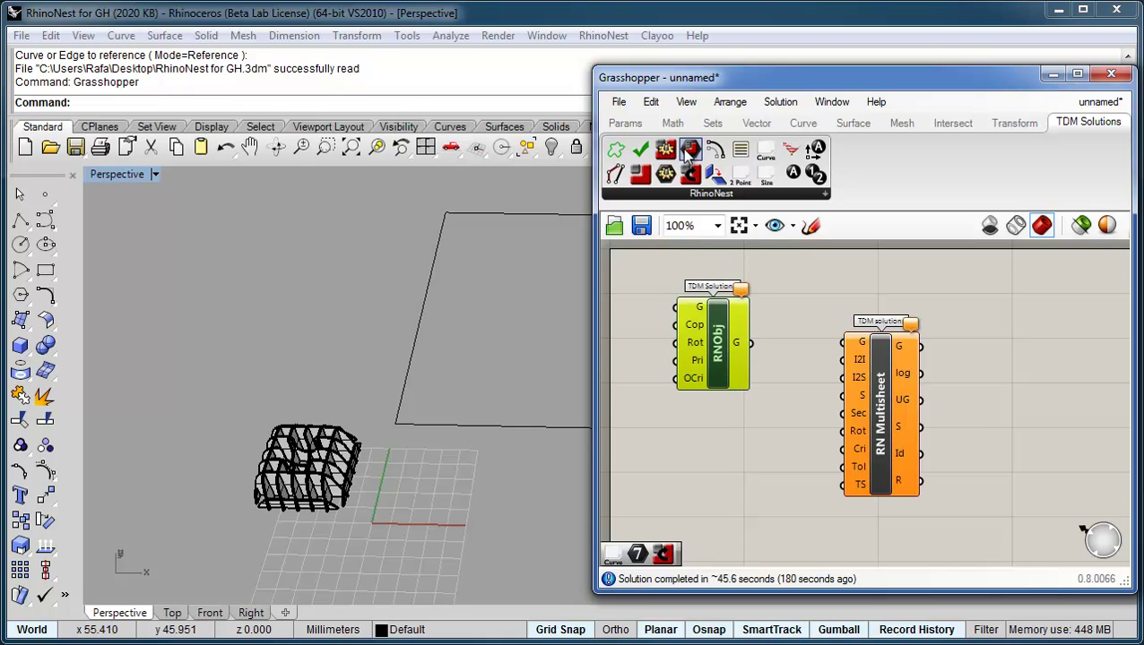
left_click_drag(662, 152, 711, 464)
key("Delete")
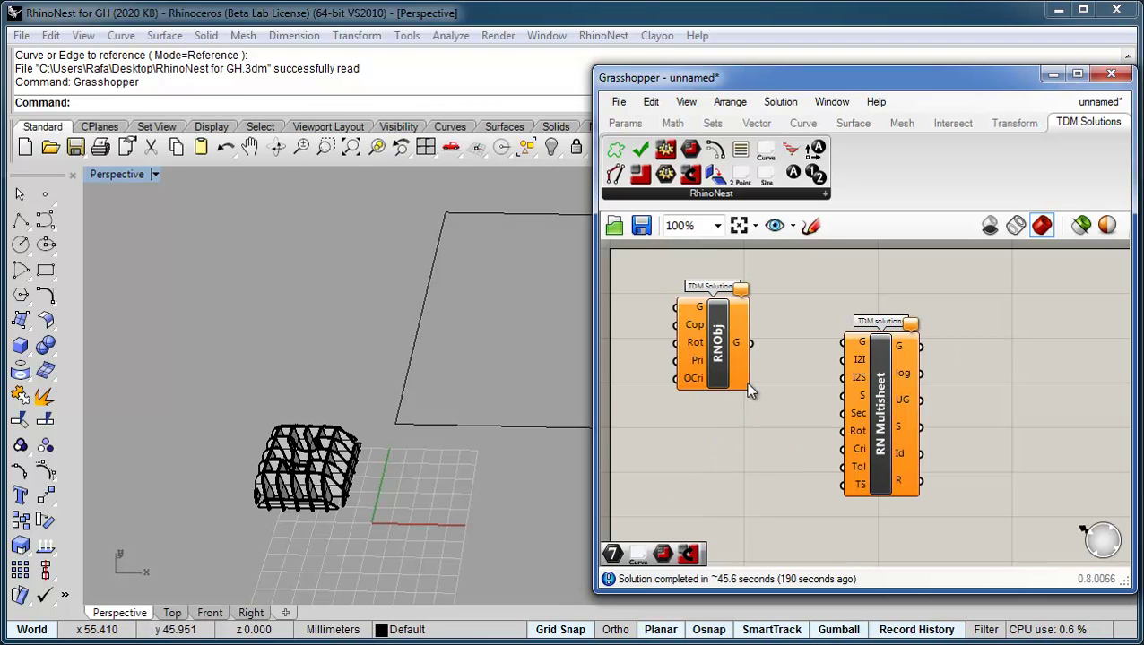
Step: Connect RNObj's G output to RN Multisheet's G input and move both components over to free space for inputs
mouse_move(730, 362)
left_mouse_down()
mouse_move(751, 383)
mouse_move(751, 369)
mouse_move(846, 344)
mouse_move(740, 353)
left_mouse_up()
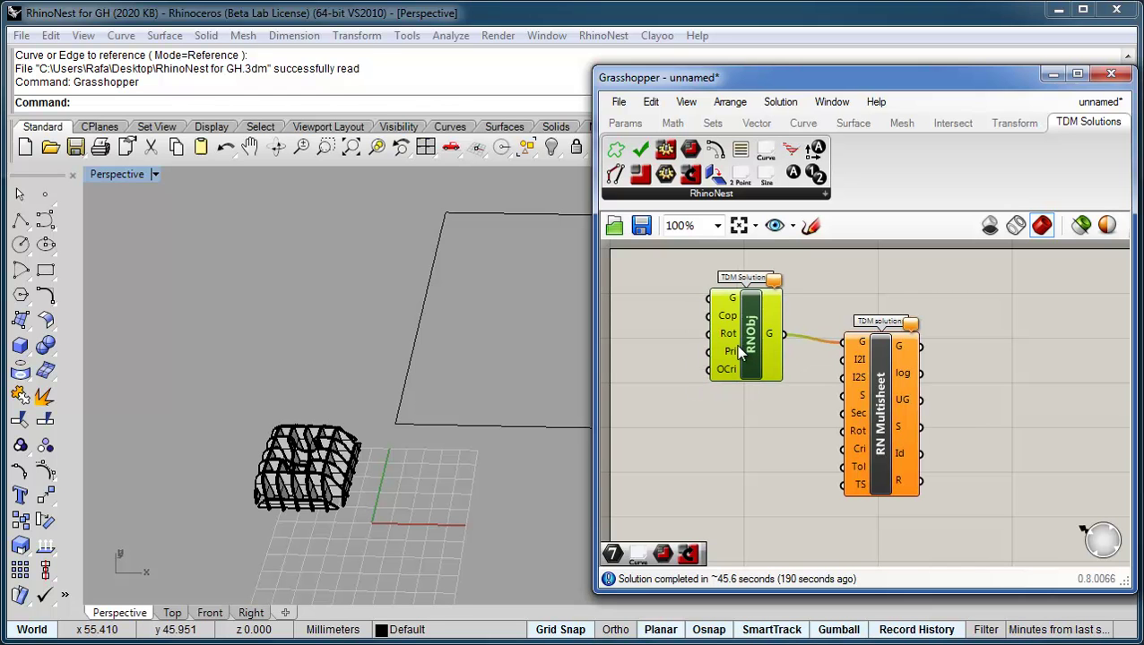
left_click_drag(889, 416, 1010, 428)
left_click_drag(726, 354, 848, 349)
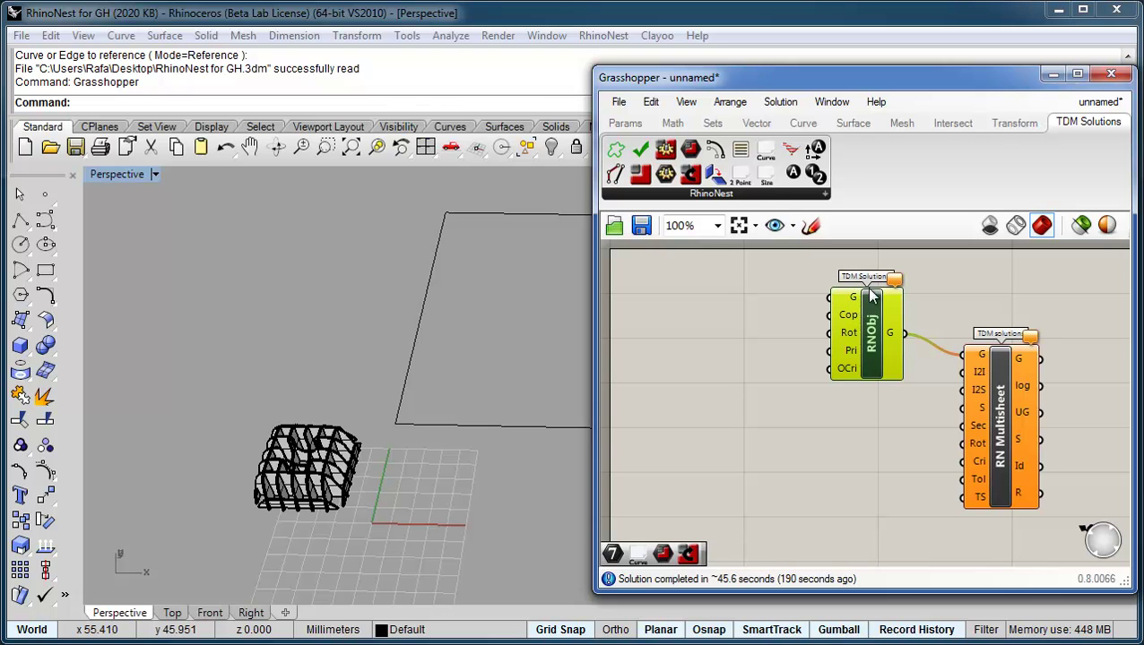
Step: Add a number slider in front of RNObj and set its slider type to Integers
left_click(644, 124)
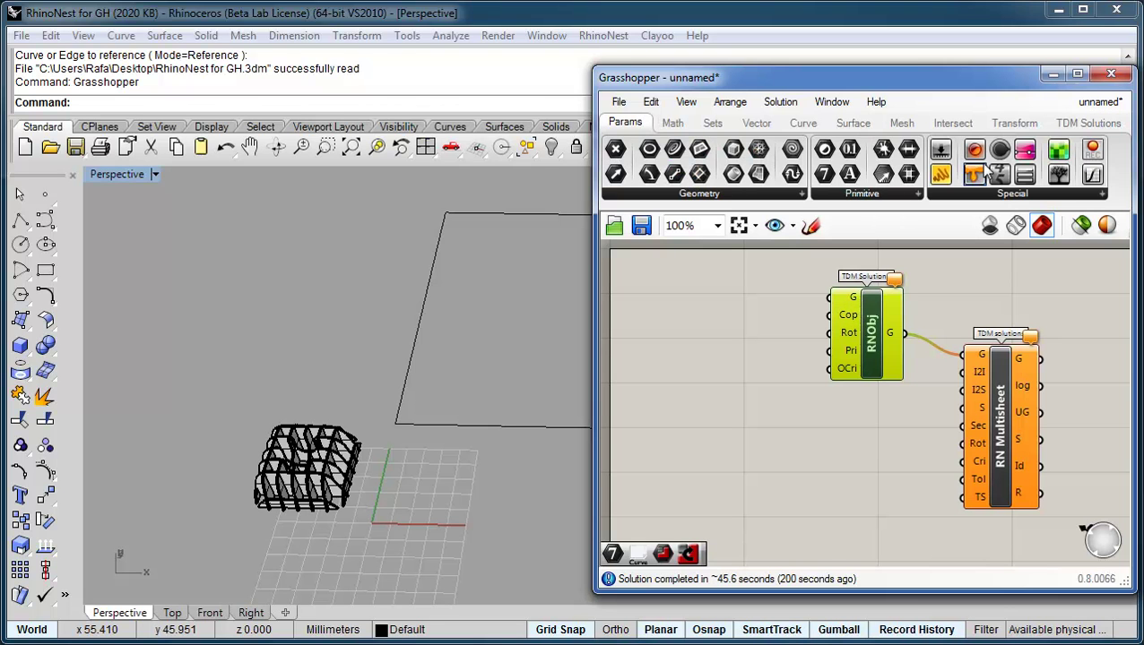
left_click_drag(943, 154, 736, 348)
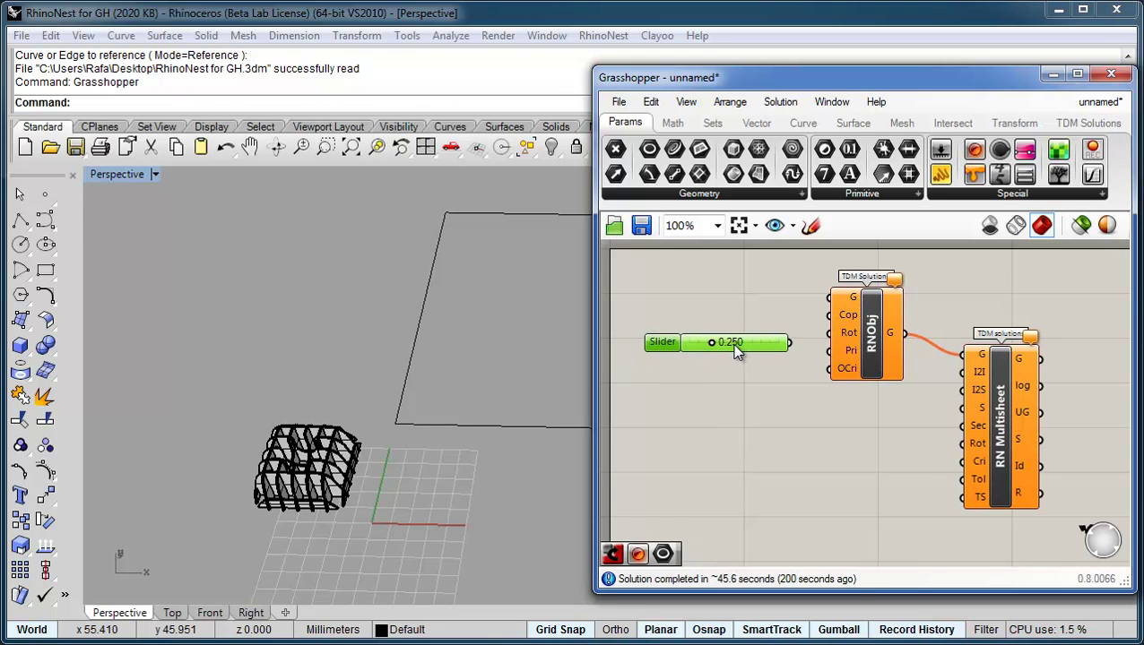
right_click(737, 346)
mouse_move(805, 436)
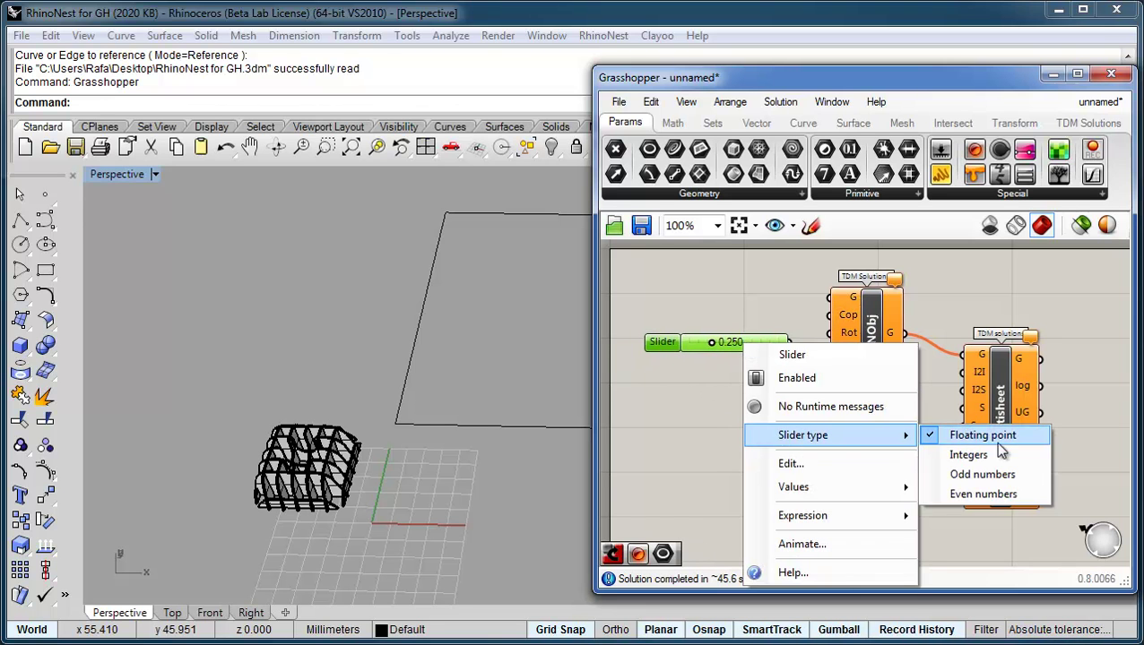
left_click(986, 453)
Step: Set the slider's range to minimum 1 and maximum 100, and connect it to RNObj's Cop input
right_click(749, 352)
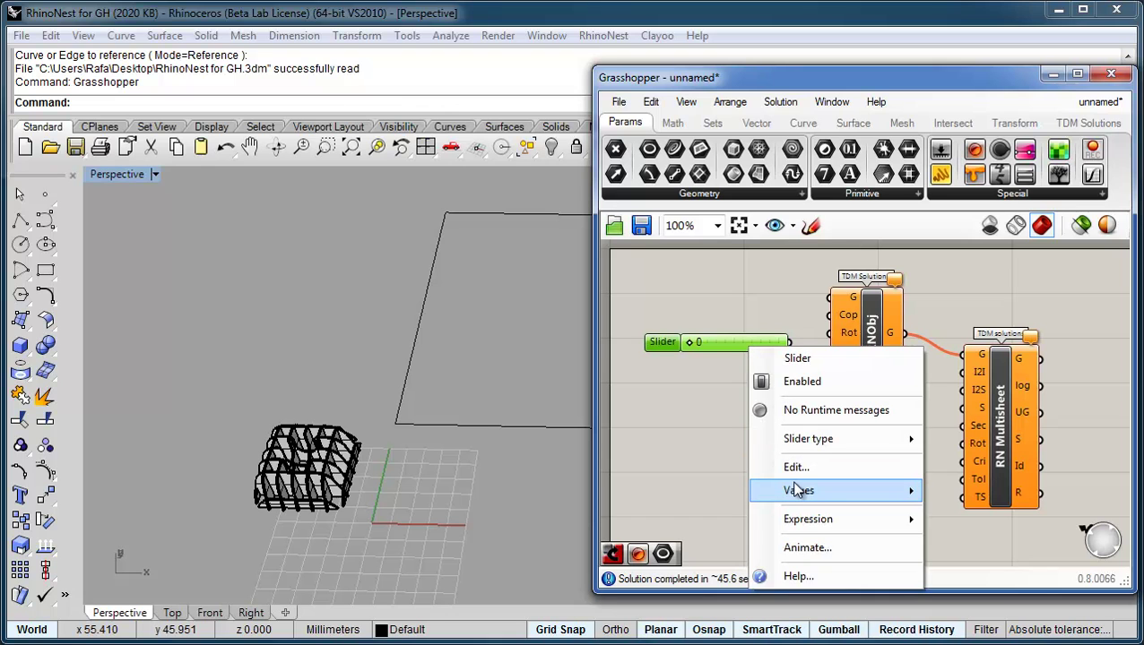
mouse_move(812, 493)
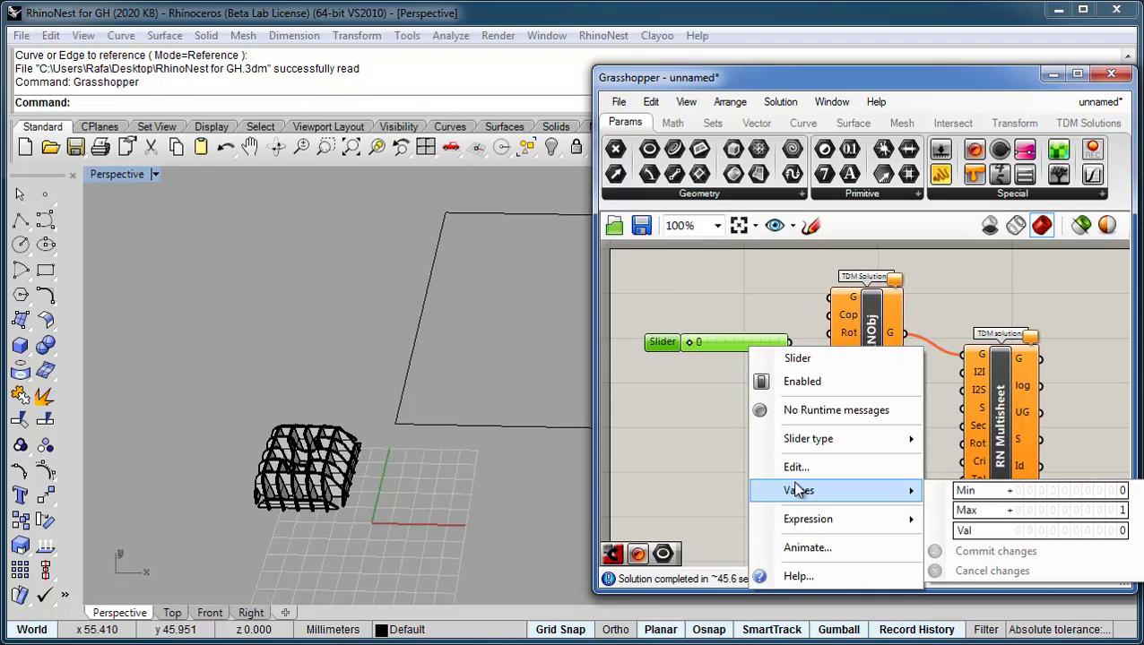
left_click(1058, 495)
double_click(1059, 498)
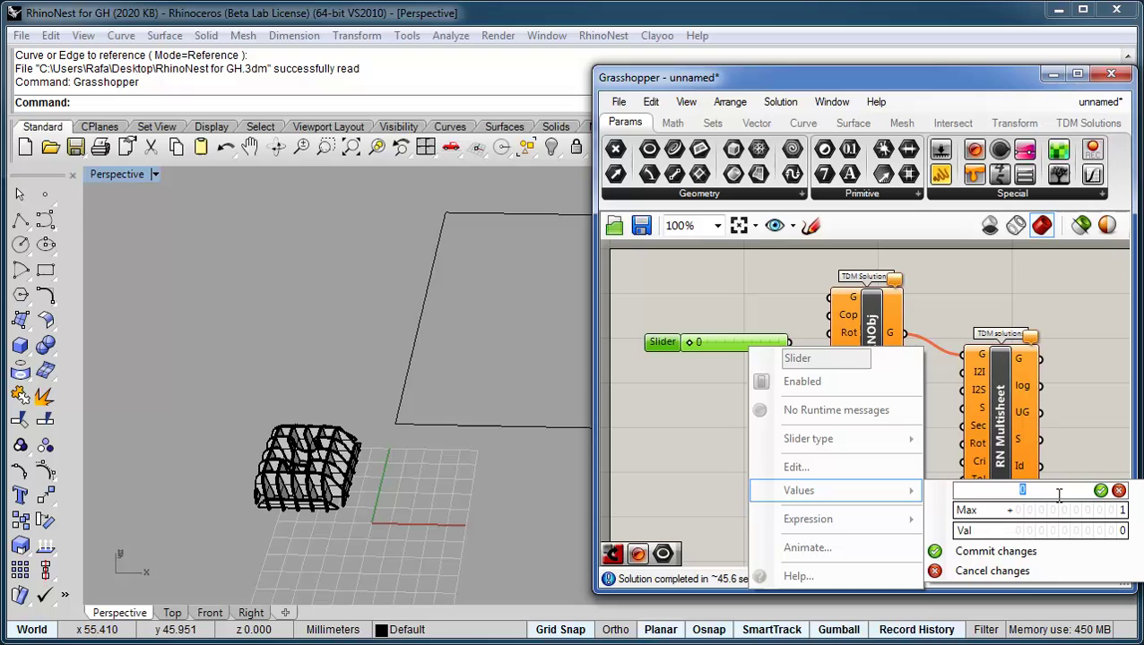
type("1")
double_click(1064, 508)
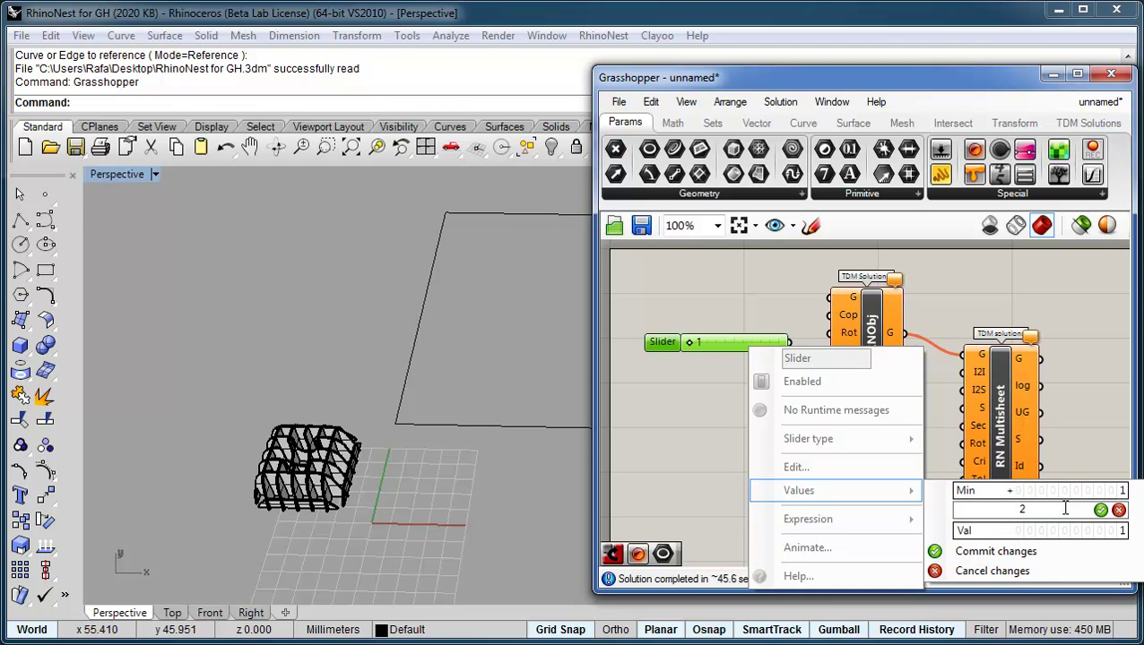
type("100")
key("Return")
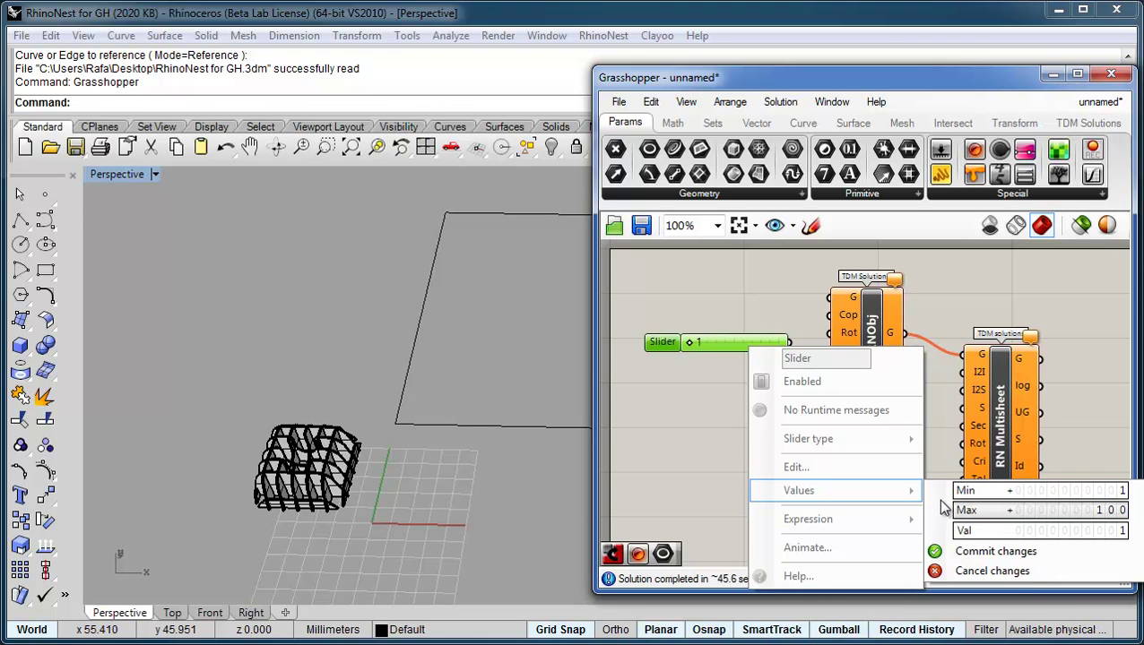
left_click(934, 551)
left_click_drag(733, 350, 830, 325)
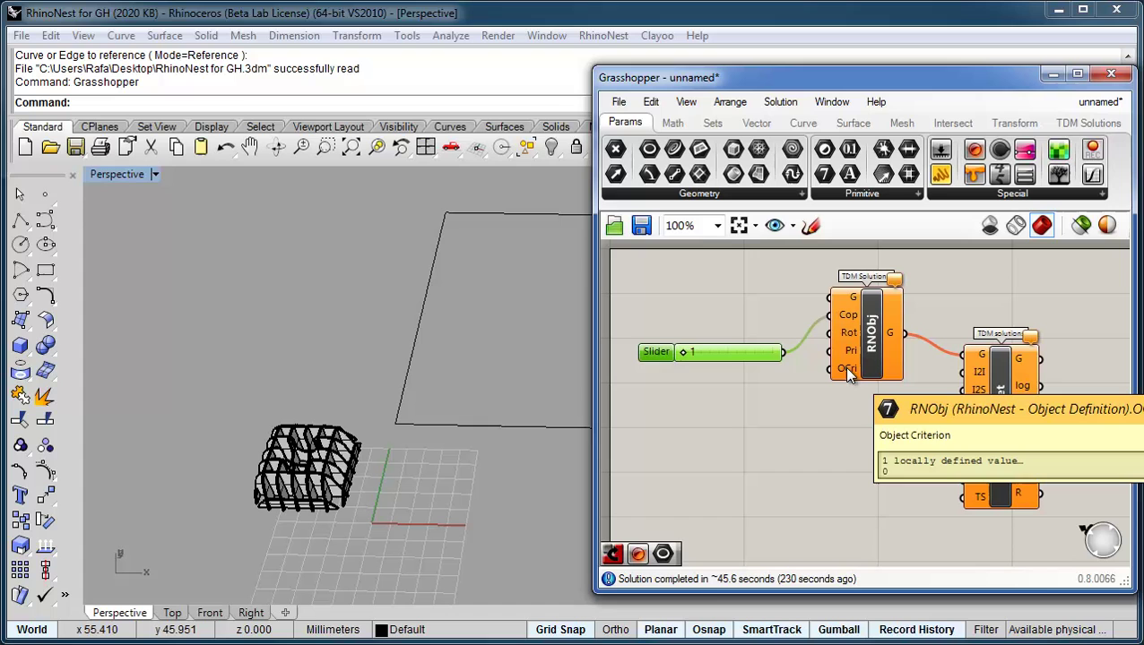
Step: Add an SbC component below RNObj and connect its S output to RN Multisheet's S input
left_click(1085, 123)
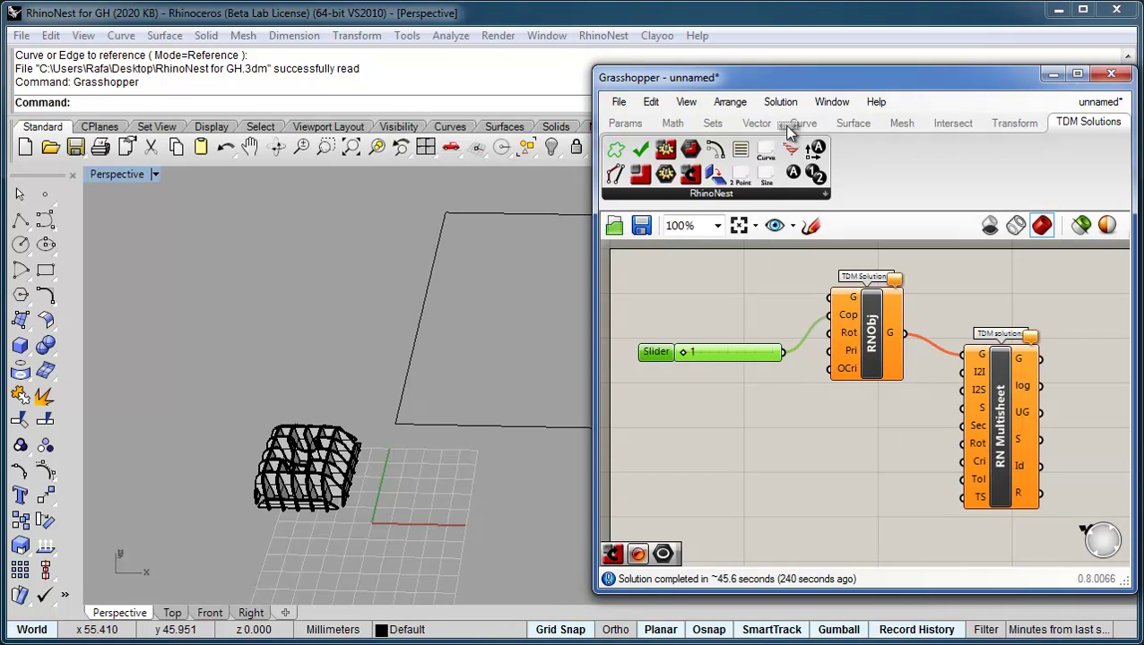
left_click_drag(768, 155, 773, 466)
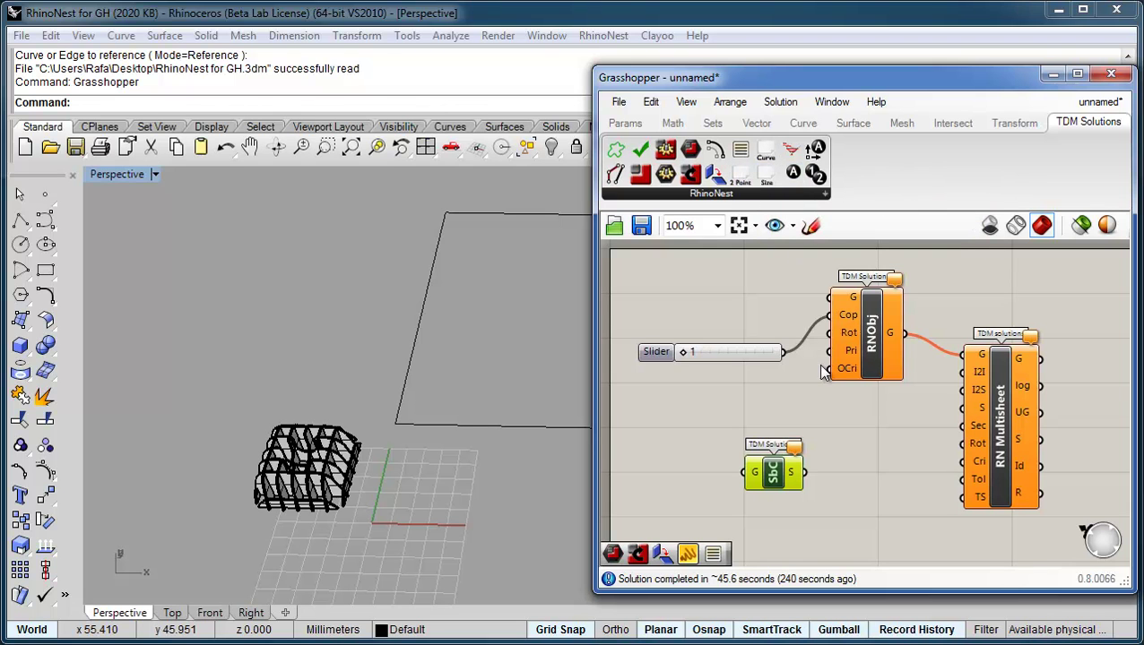
left_click_drag(805, 472, 963, 408)
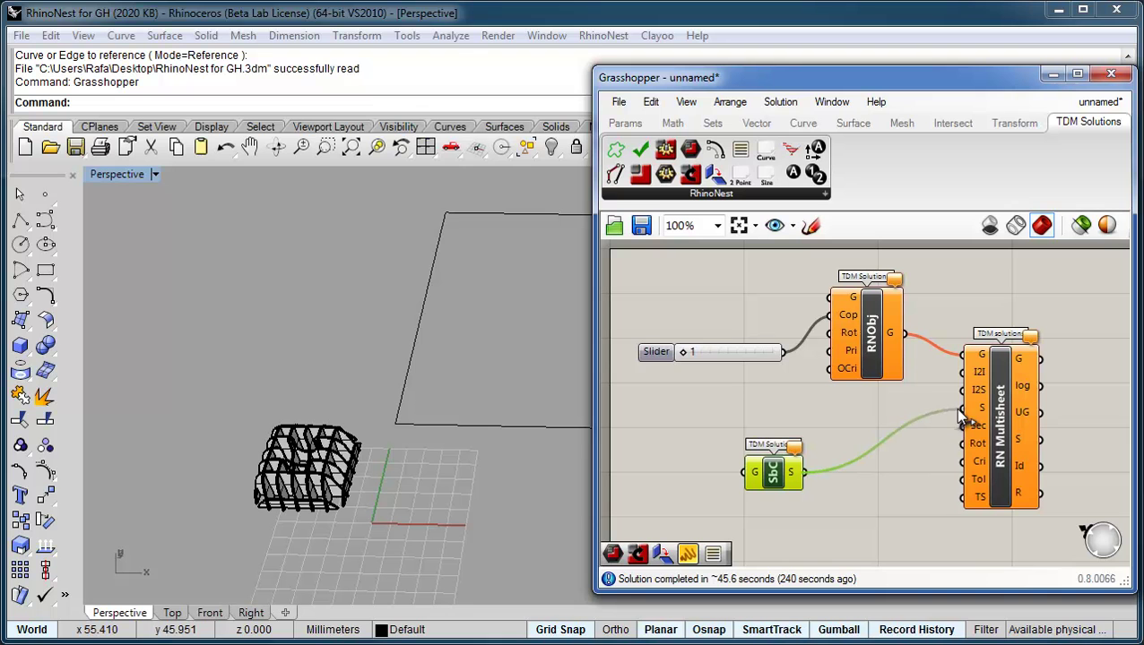
left_click_drag(776, 480, 796, 478)
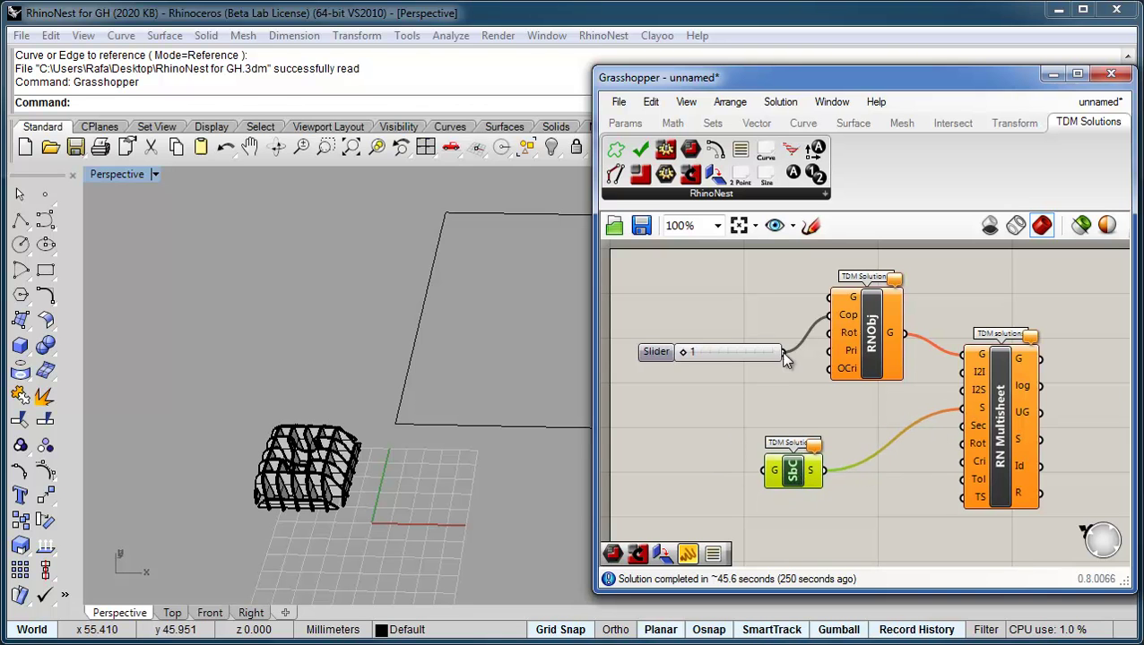
Step: Examine the slotted 3D model in the Perspective view from close up and from different angles
right_click_drag(556, 440, 229, 441, "shift")
scroll(296, 434, "down", 2)
scroll(230, 440, "down", 2)
scroll(159, 412, "up", 5)
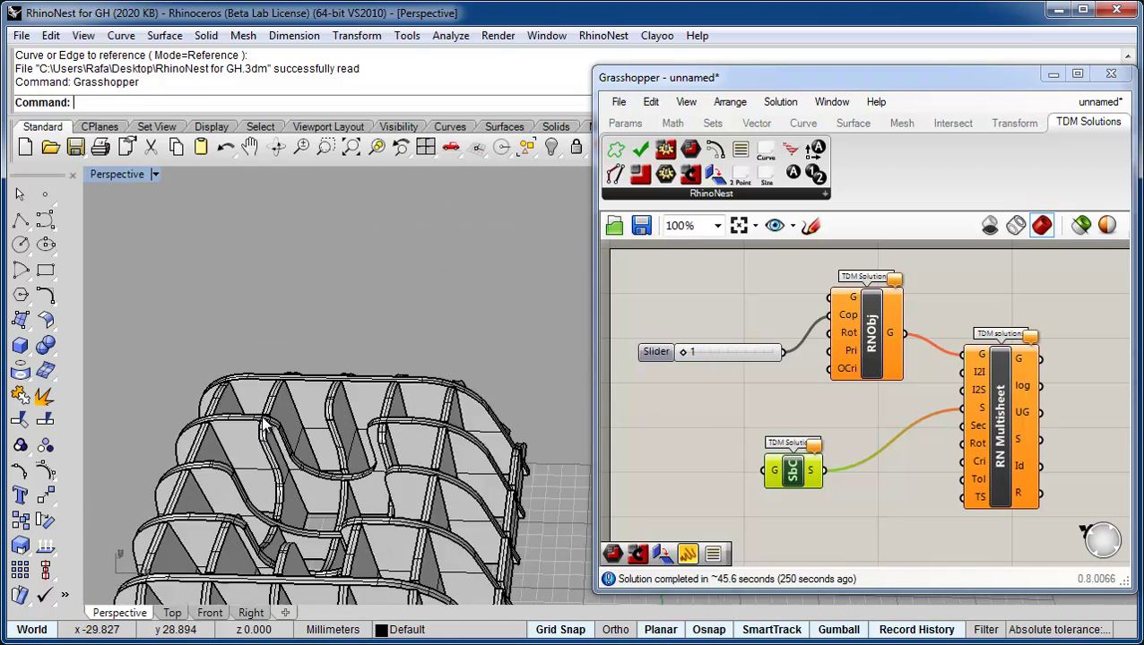
scroll(209, 274, "down", 3)
scroll(208, 273, "up", 3)
scroll(209, 274, "down", 5)
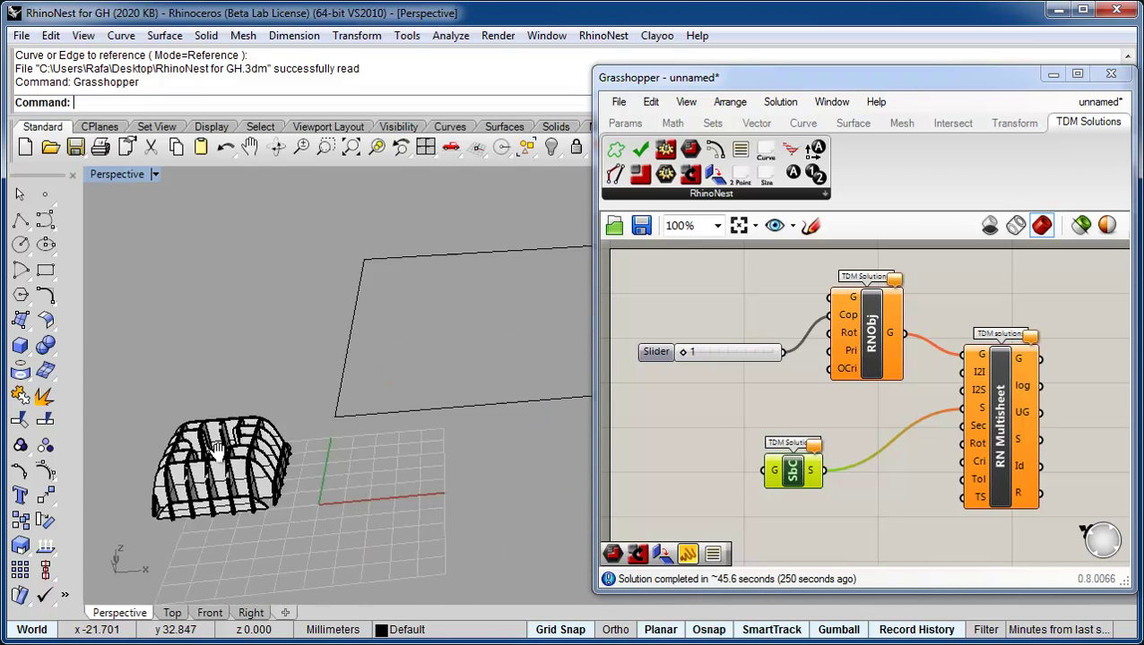
right_click_drag(209, 296, 209, 422)
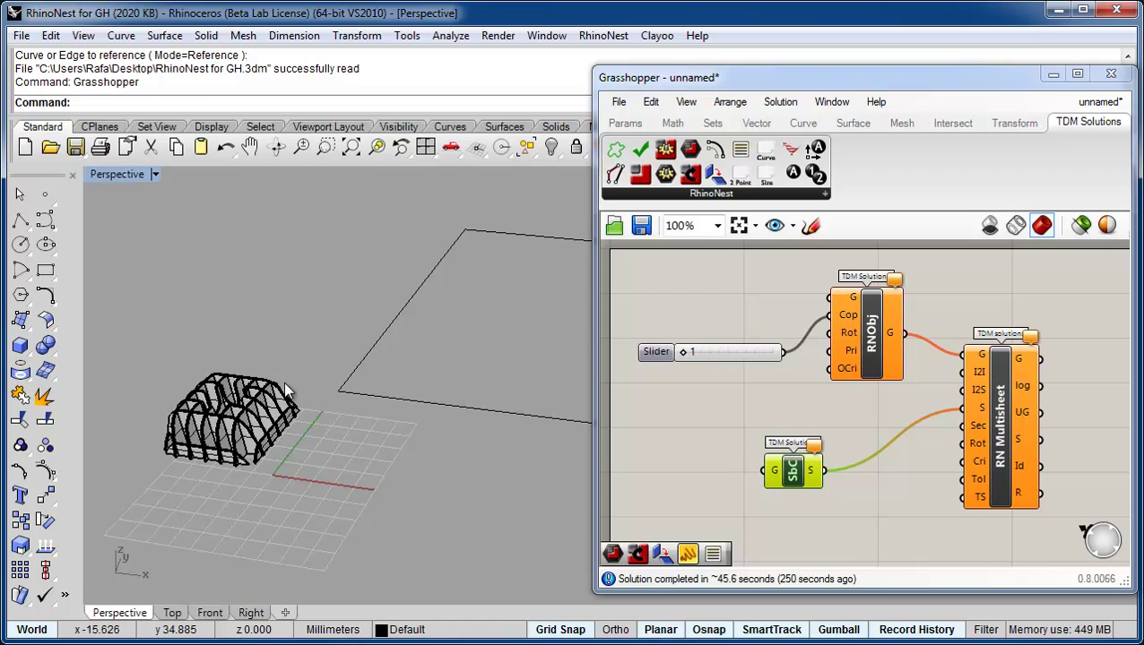
right_click_drag(289, 391, 305, 354)
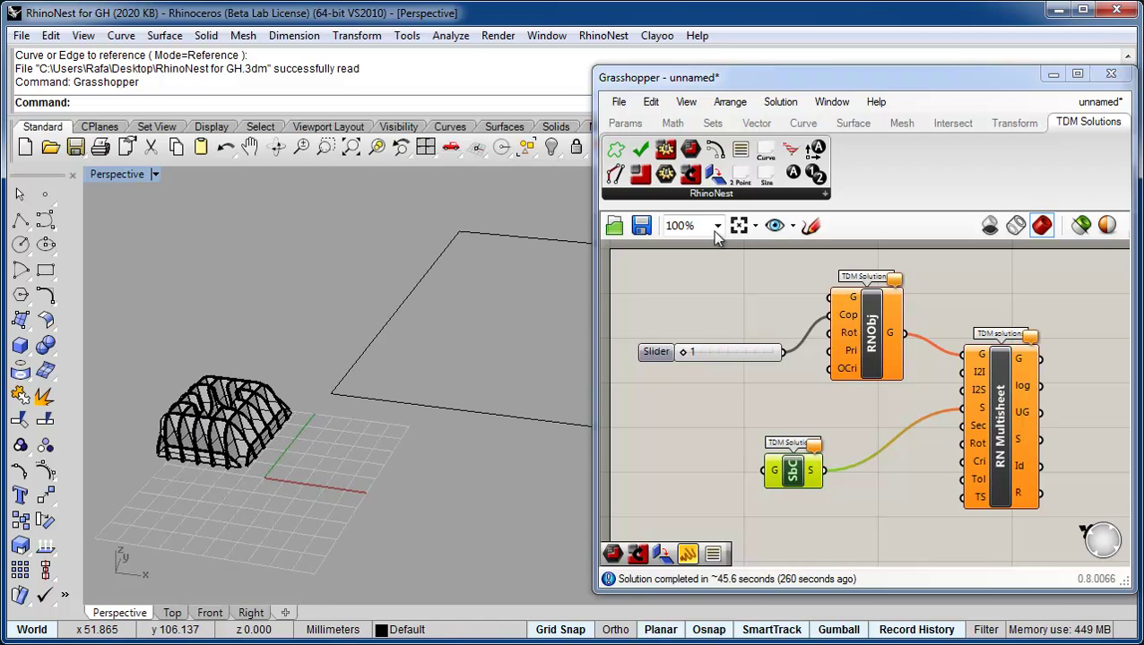
Step: Add an RNRM component to the canvas below the slider
left_click(782, 195)
left_click_drag(900, 323, 686, 433)
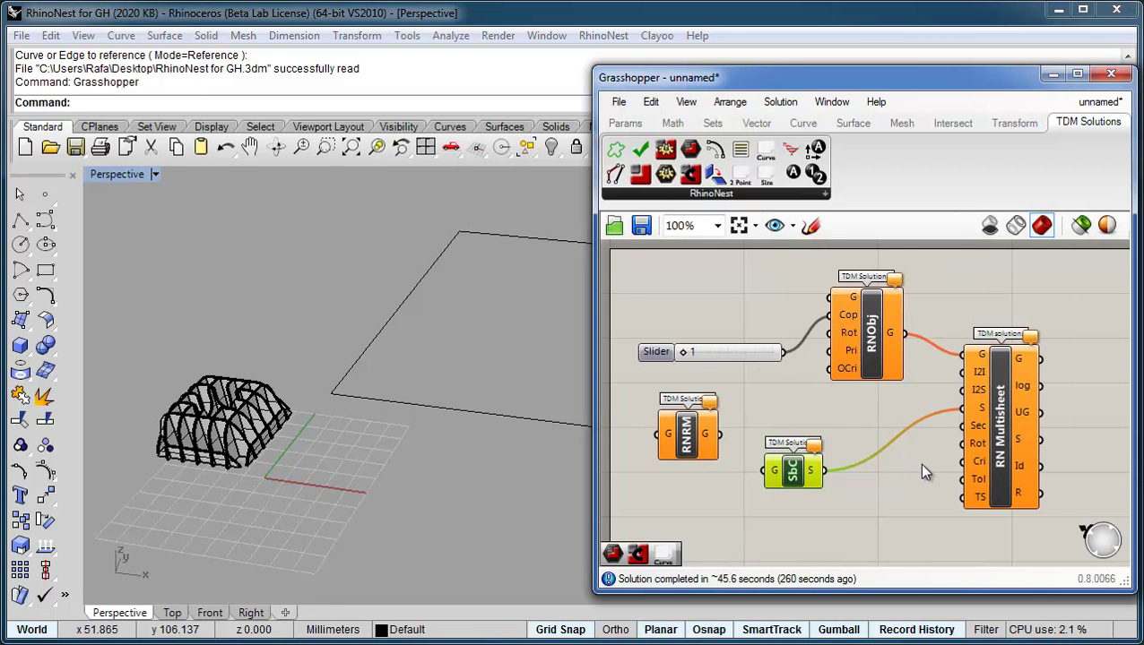
scroll(898, 471, "down", 3)
scroll(801, 462, "up", 3)
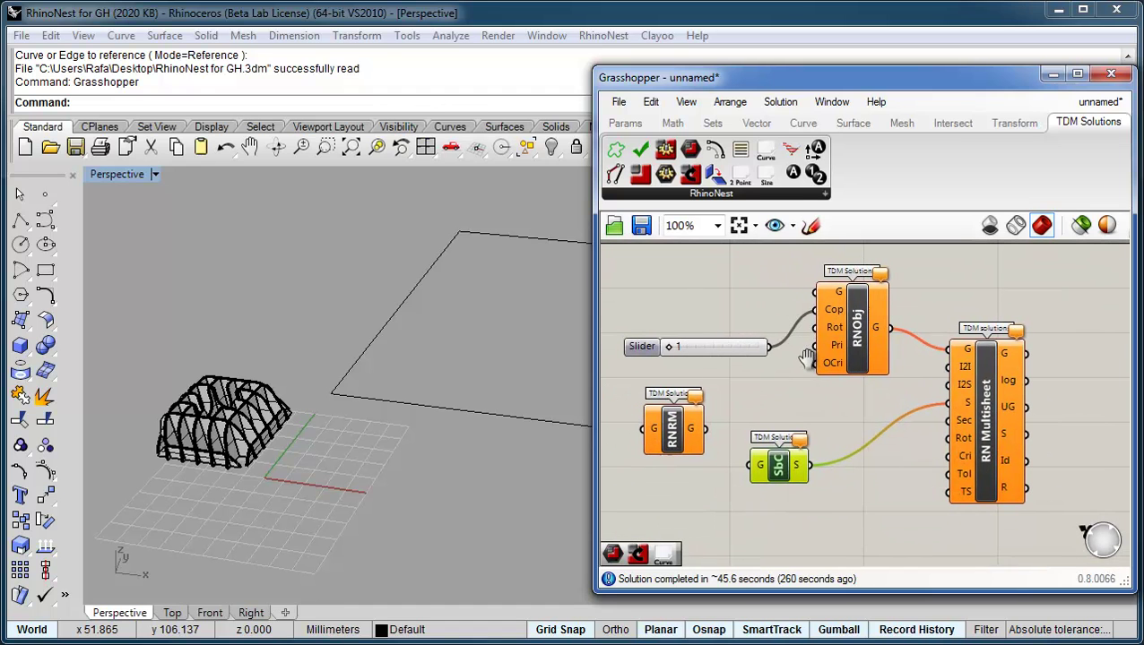
Step: Widen the Grasshopper window and rearrange the canvas so RNRM sits above the slider in front of RNObj
left_click_drag(594, 356, 462, 358)
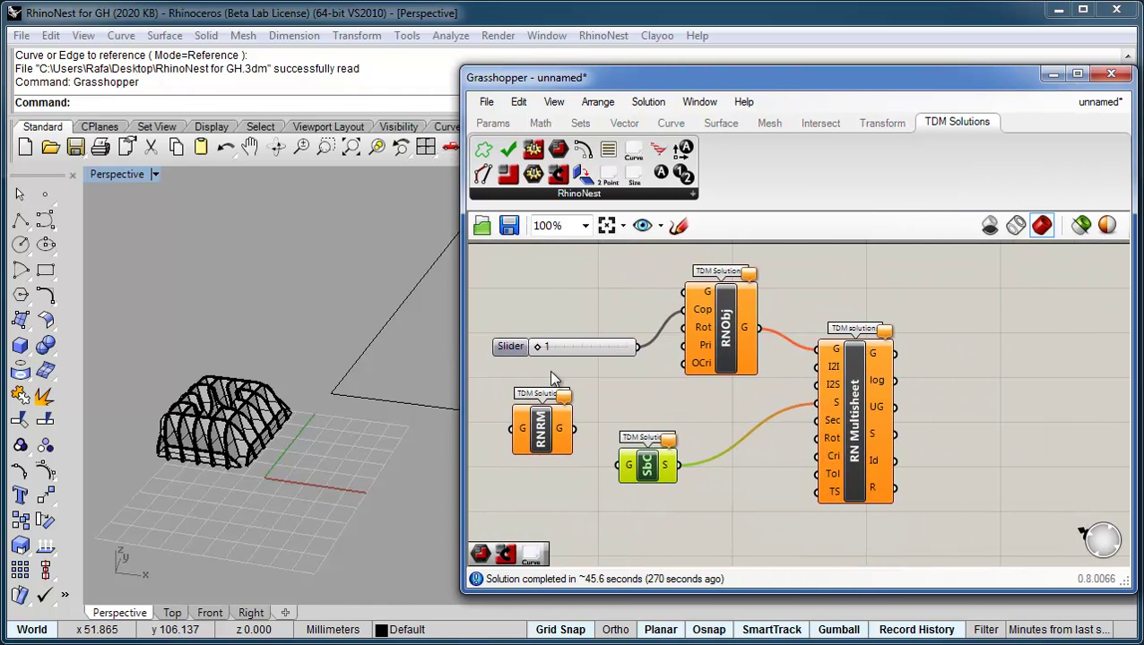
right_click_drag(549, 370, 763, 381)
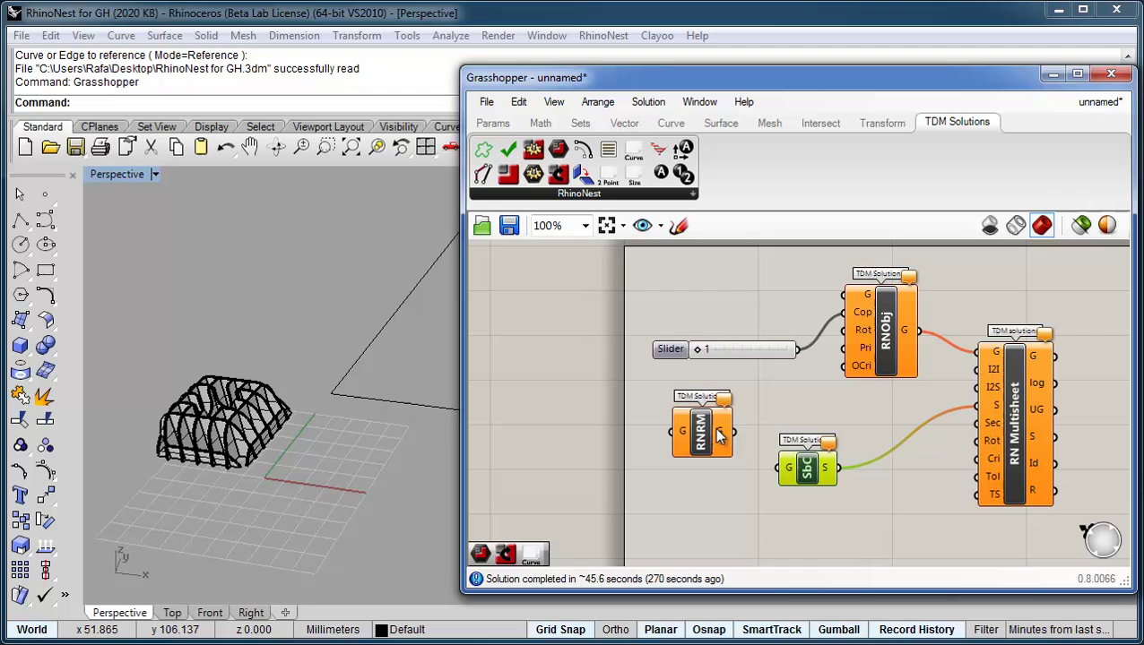
left_click_drag(720, 437, 727, 302)
left_click_drag(735, 352, 737, 386)
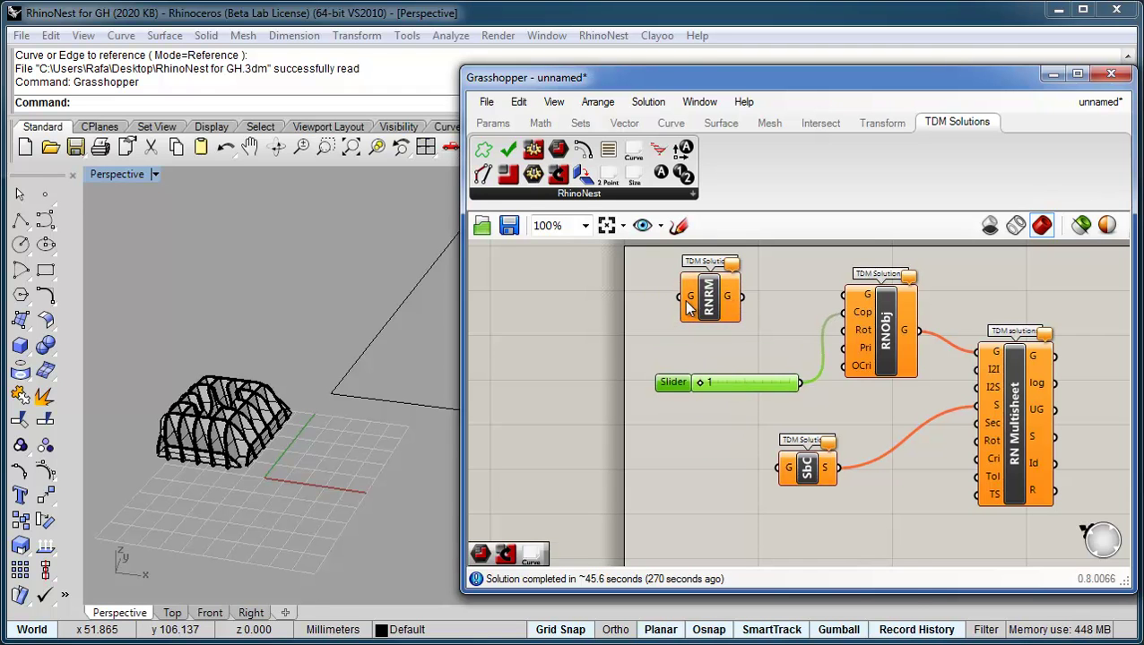
left_click_drag(691, 308, 710, 324)
Step: Assign all parts of the slotted 3D model as multiple geometries to RNRM's G input
right_click(710, 322)
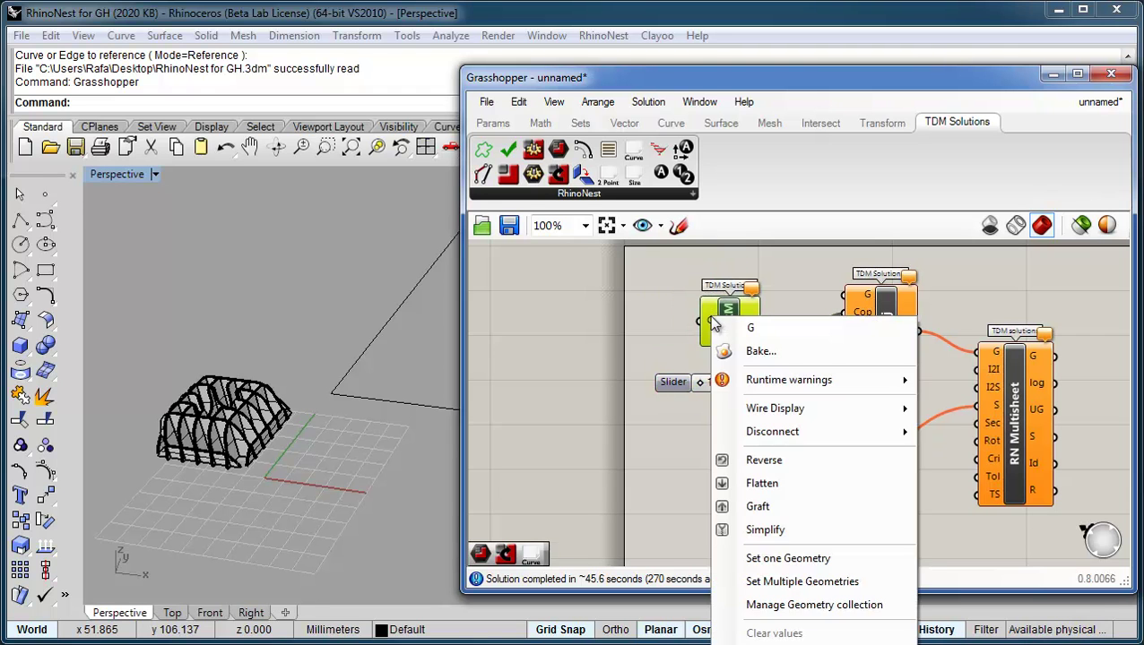
left_click(787, 581)
left_click_drag(282, 328, 121, 508)
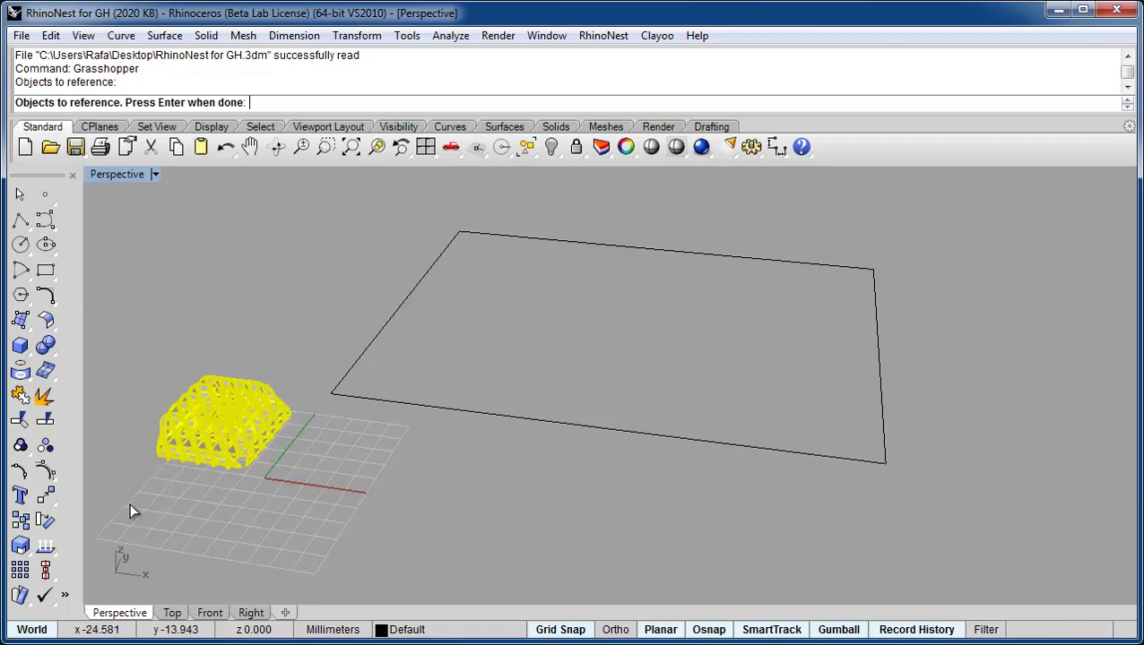
key("Return")
Step: Inspect the flattened parts laid out beside the slotted model, collapsing the Grasshopper window for the inspection and restoring it
scroll(188, 411, "down", 3)
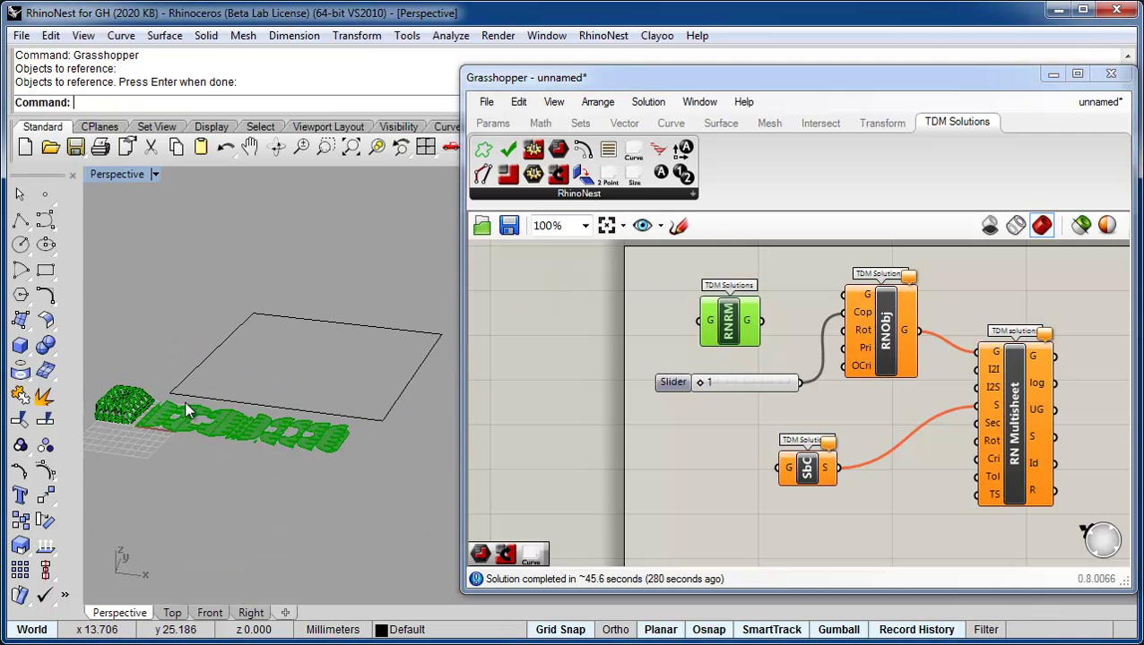
scroll(188, 410, "up", 6)
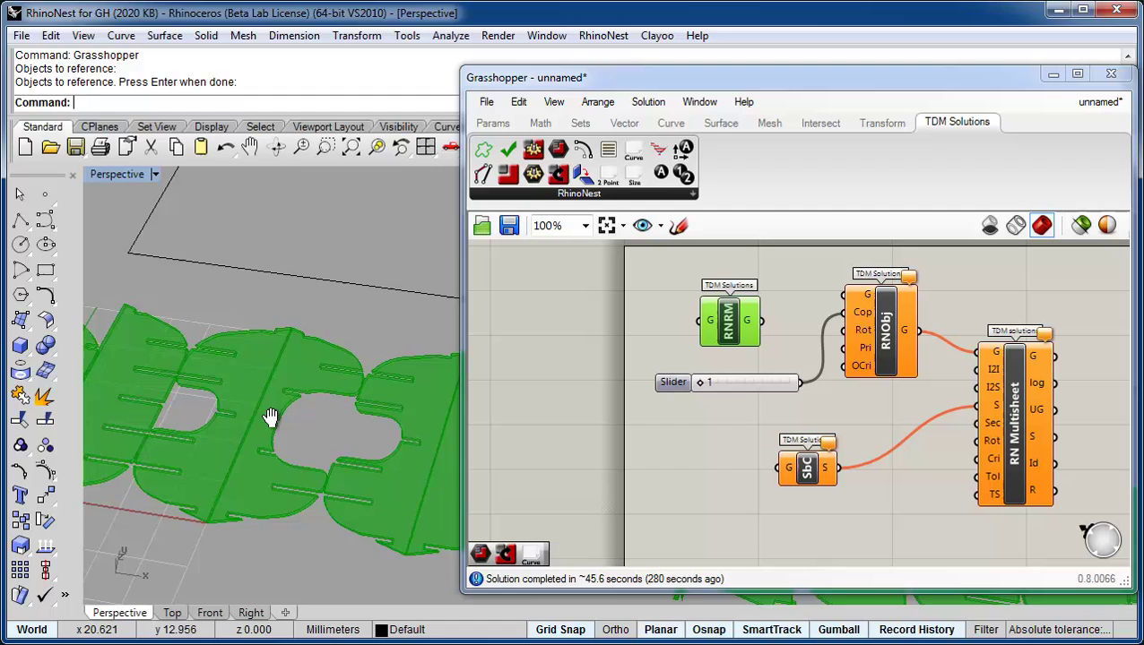
scroll(240, 406, "down", 3)
scroll(254, 396, "up", 3)
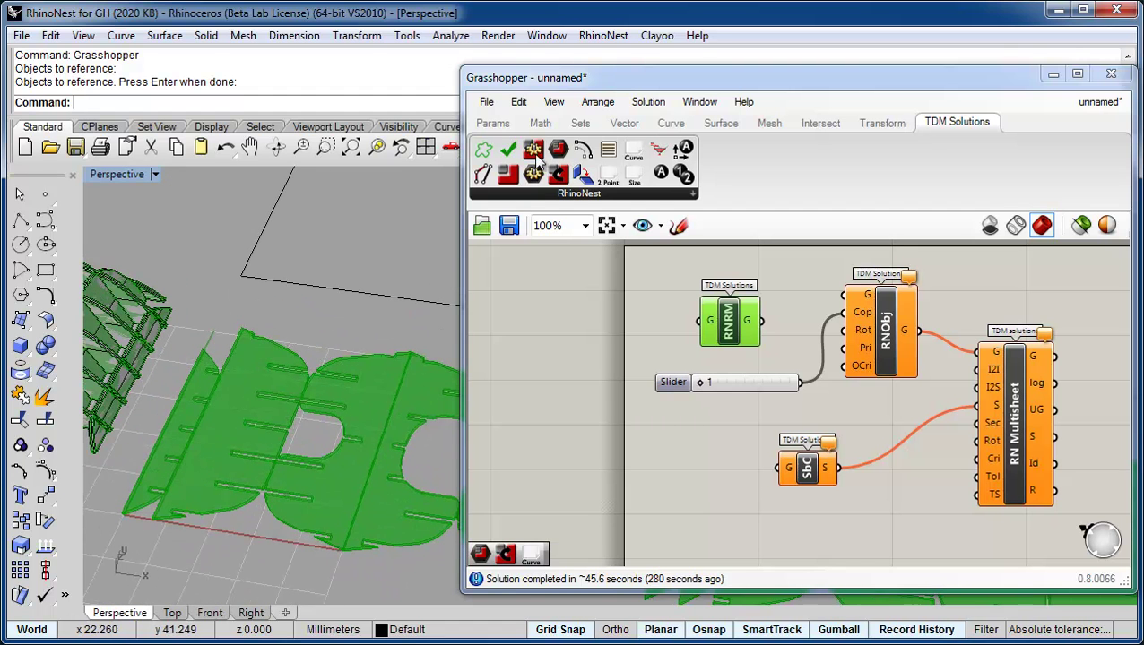
double_click(627, 76)
left_click_drag(620, 87, 568, 68)
right_click_drag(658, 305, 659, 334)
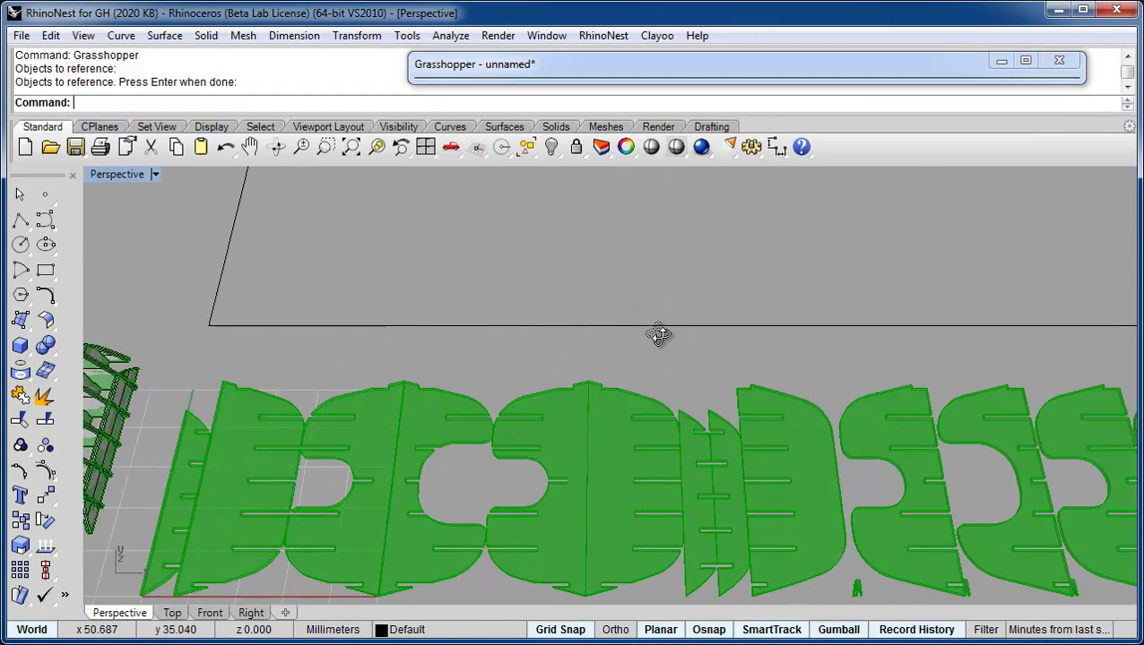
scroll(661, 358, "down", 5)
scroll(681, 373, "up", 4)
right_click_drag(786, 378, 755, 377, "shift")
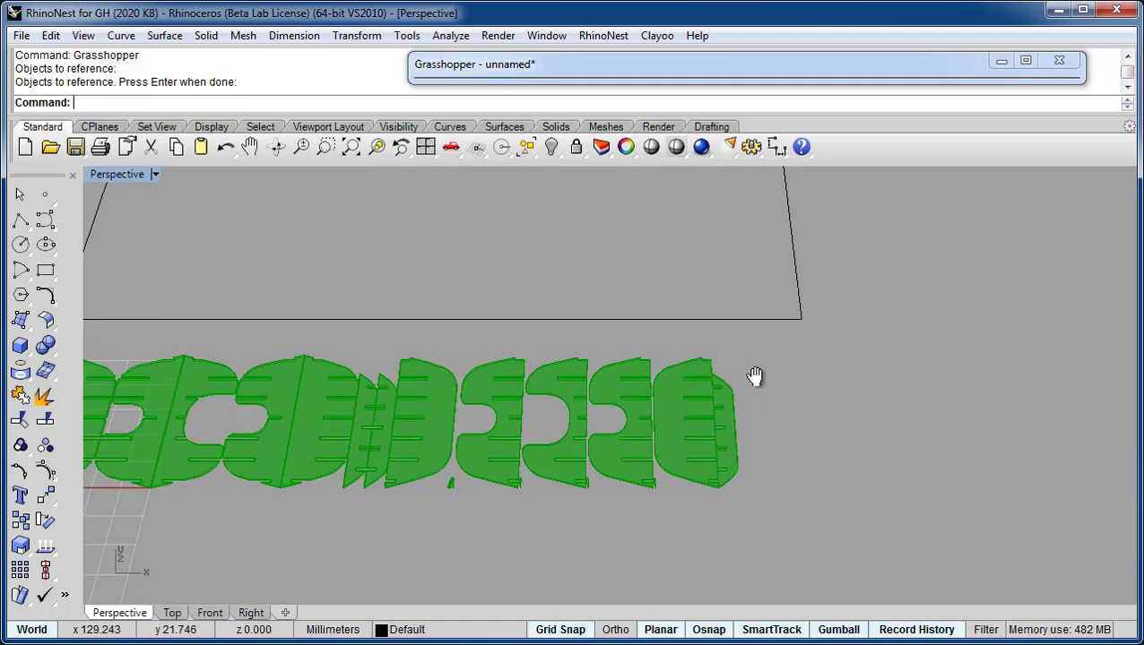
scroll(699, 322, "down", 3)
right_click_drag(699, 322, 603, 355)
scroll(602, 355, "up", 2)
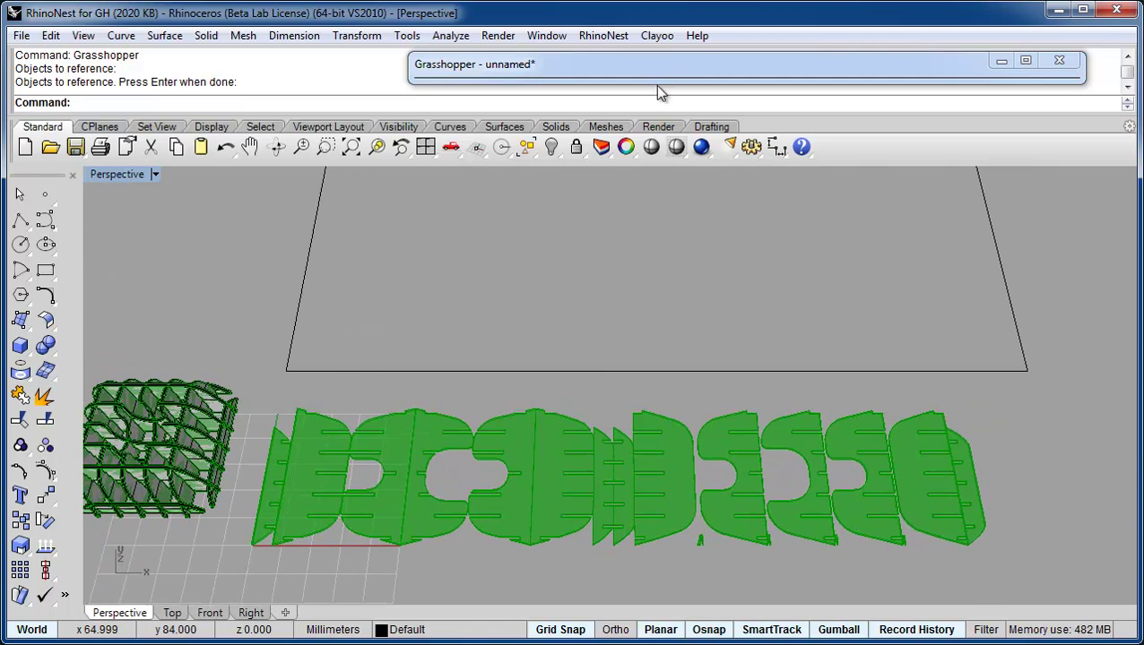
double_click(656, 70)
Step: Connect RNRM's G output to RNObj's G input, set the copies slider to 14, and tidy the component positions
left_click_drag(701, 318, 796, 283)
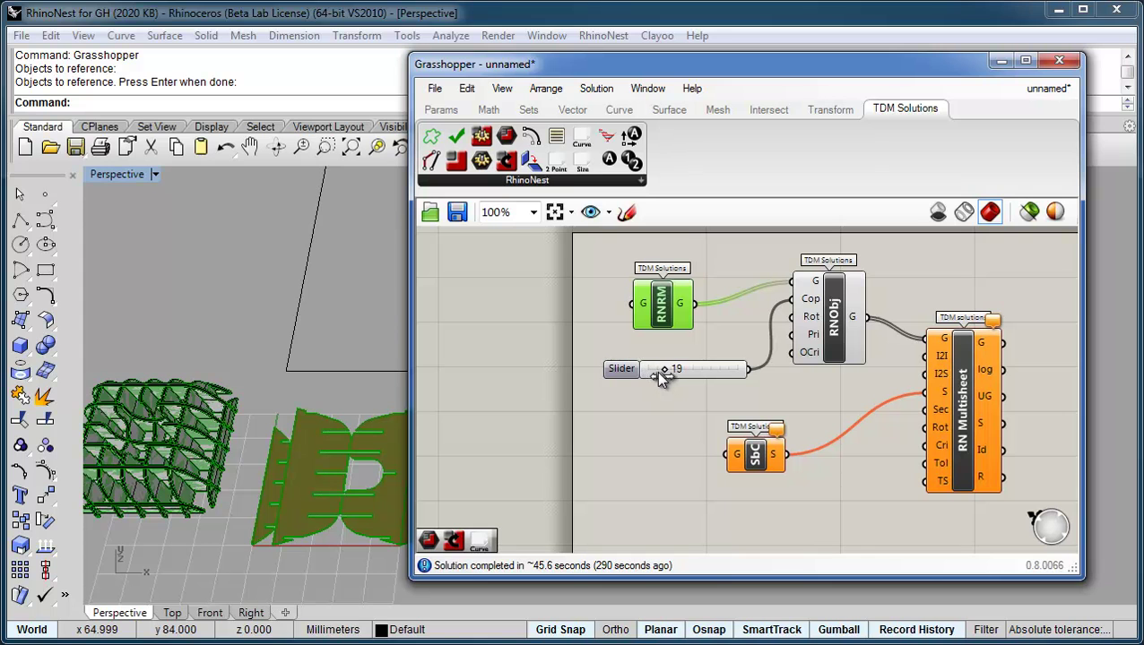
left_click_drag(653, 371, 657, 371)
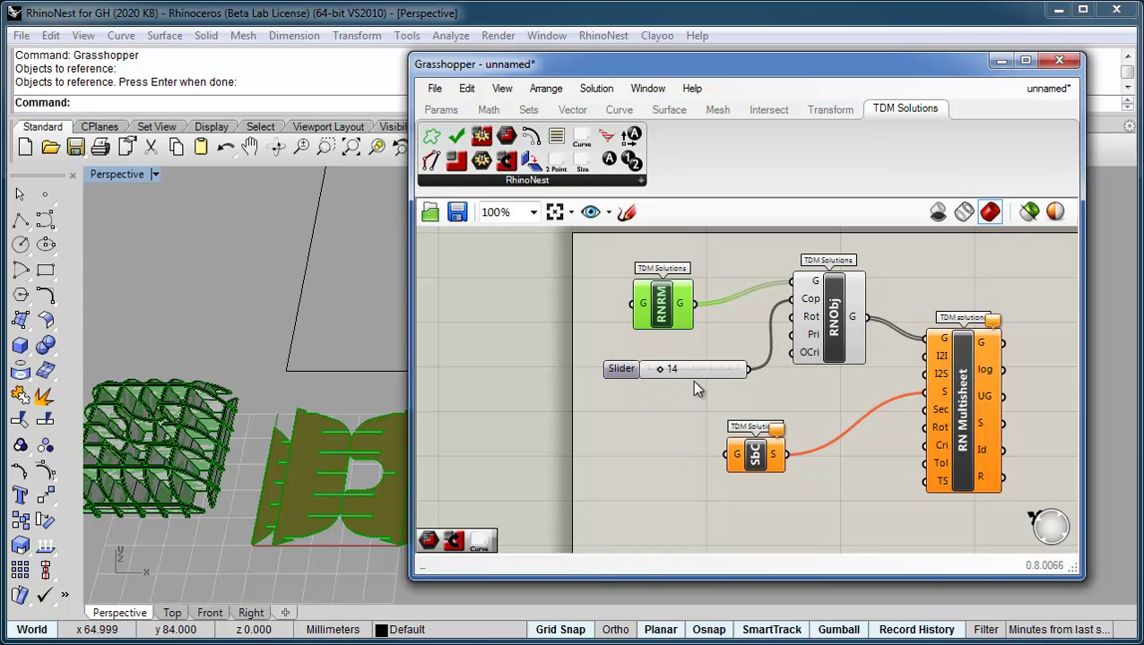
left_click_drag(834, 343, 844, 350)
left_click_drag(708, 365, 708, 349)
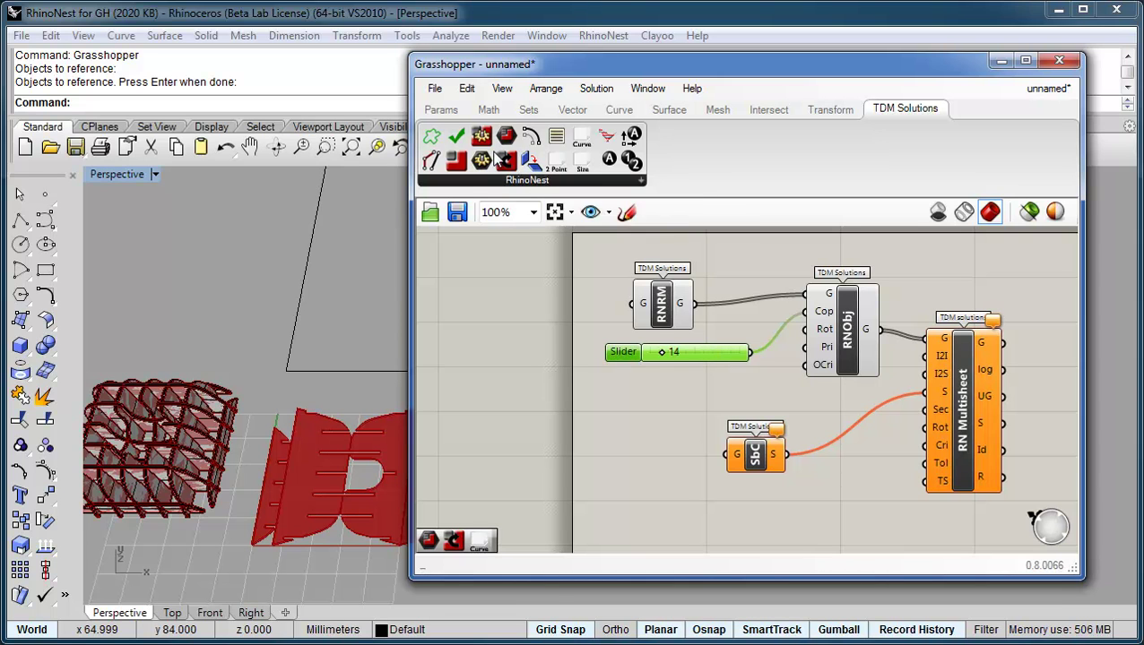
Step: Add a rotation option list below the slider, connect it to RNObj's Rot input, and set it to 15°
left_click_drag(496, 158, 805, 329)
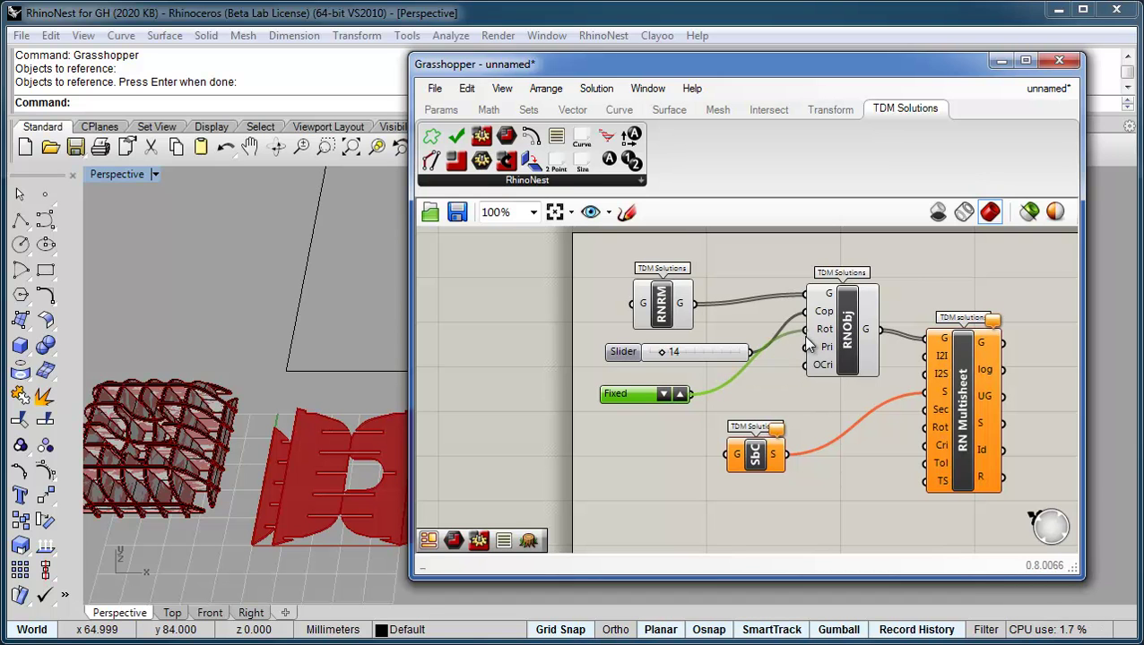
left_click_drag(657, 394, 681, 396)
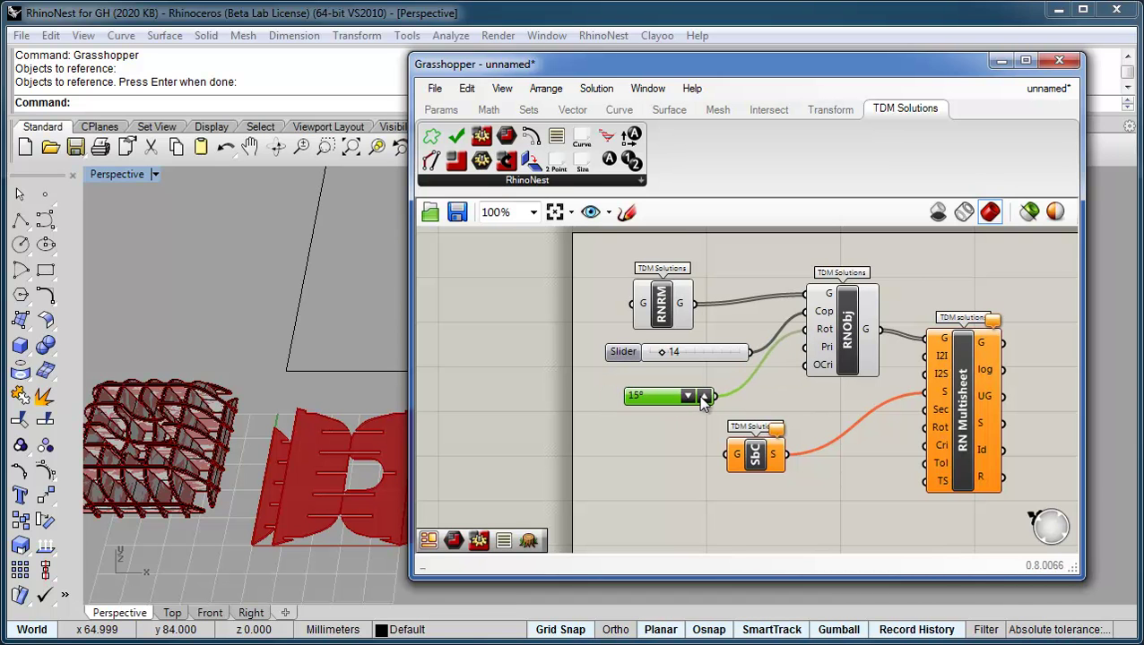
Step: Change the rotation option list feeding RNObj's Rot input to 90°
left_click(704, 396)
right_click_drag(287, 422, 472, 401)
right_click_drag(300, 384, 538, 372)
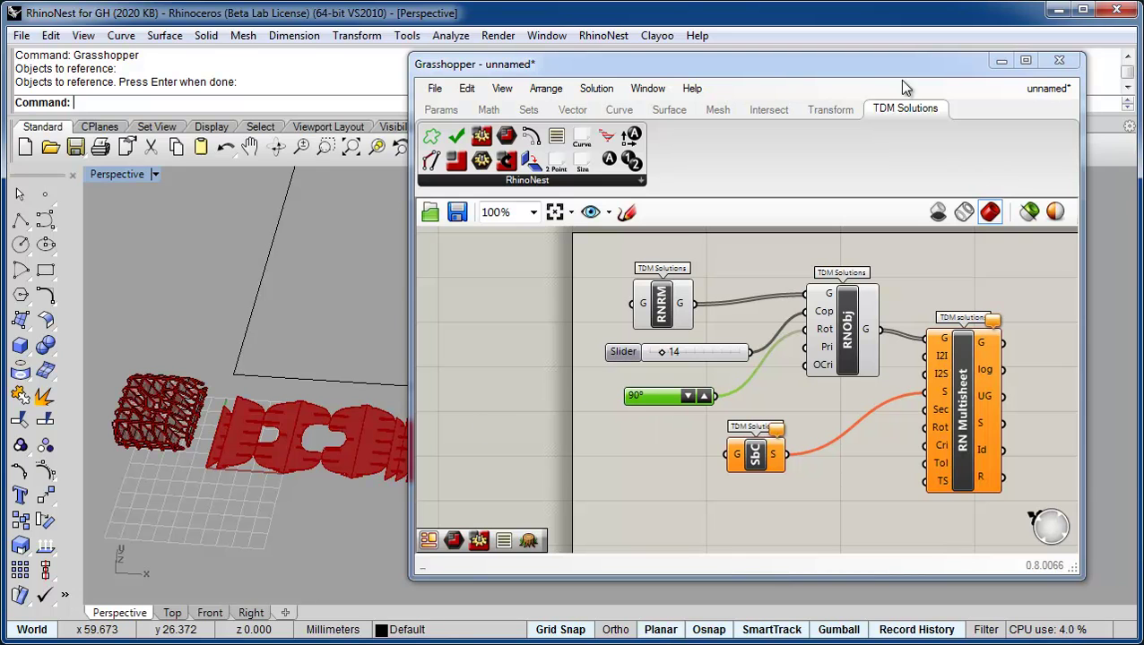
Step: Assign the large rectangular curve as the sheet geometry on SbC's G input
left_click(961, 417)
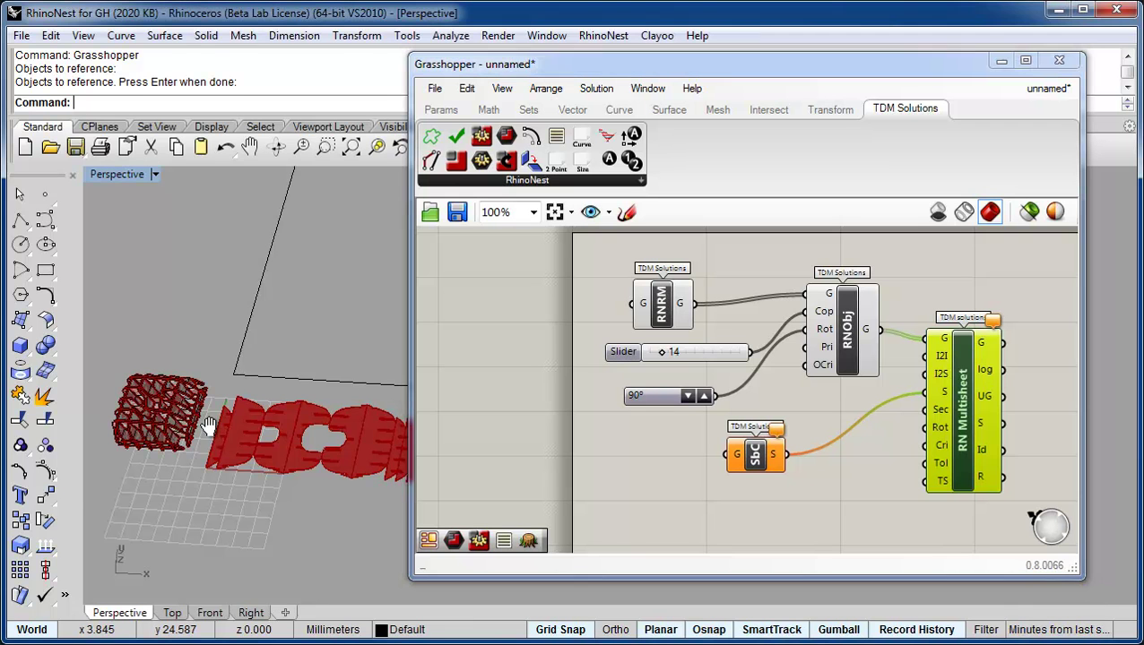
right_click_drag(269, 354, 227, 398, "shift")
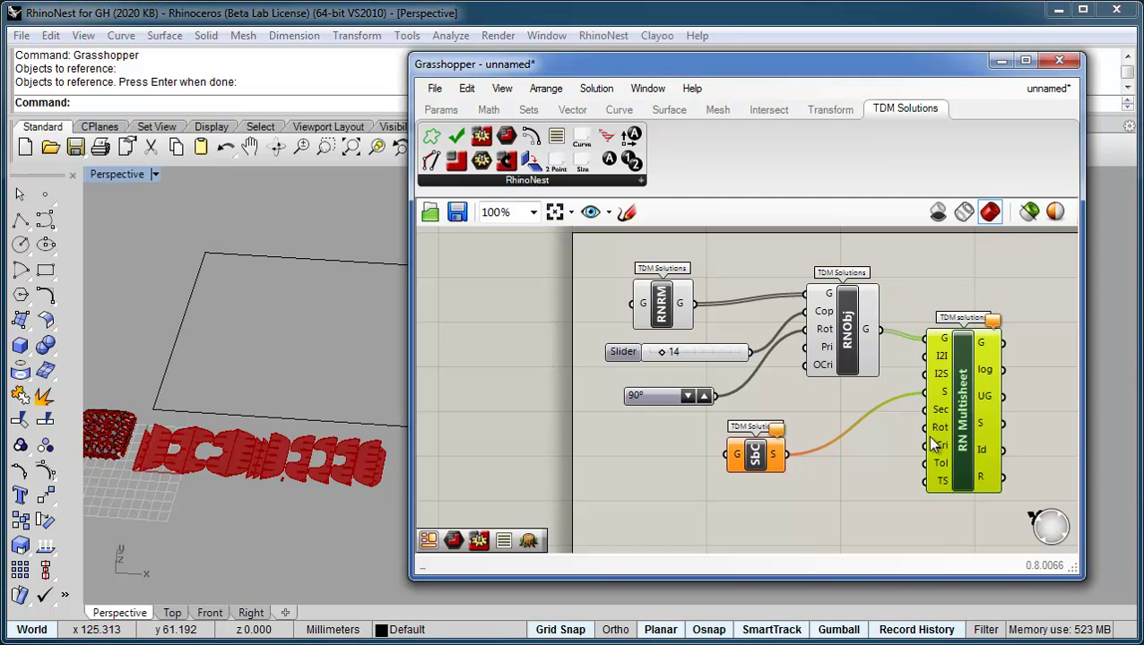
mouse_move(929, 436)
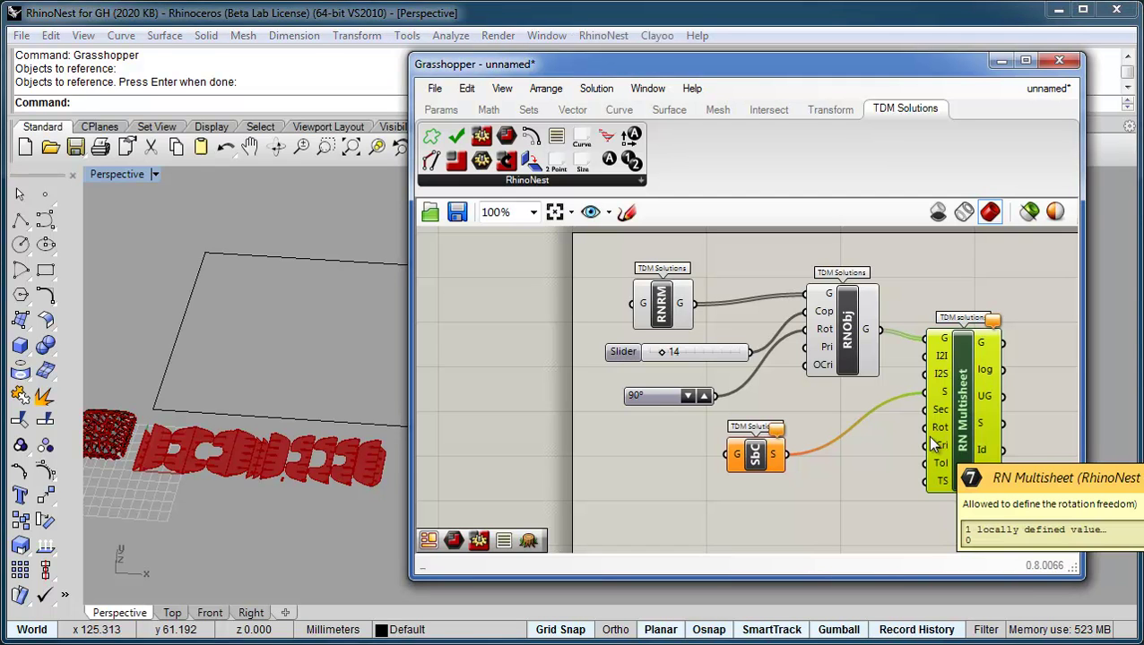
right_click(736, 456)
left_click(788, 642)
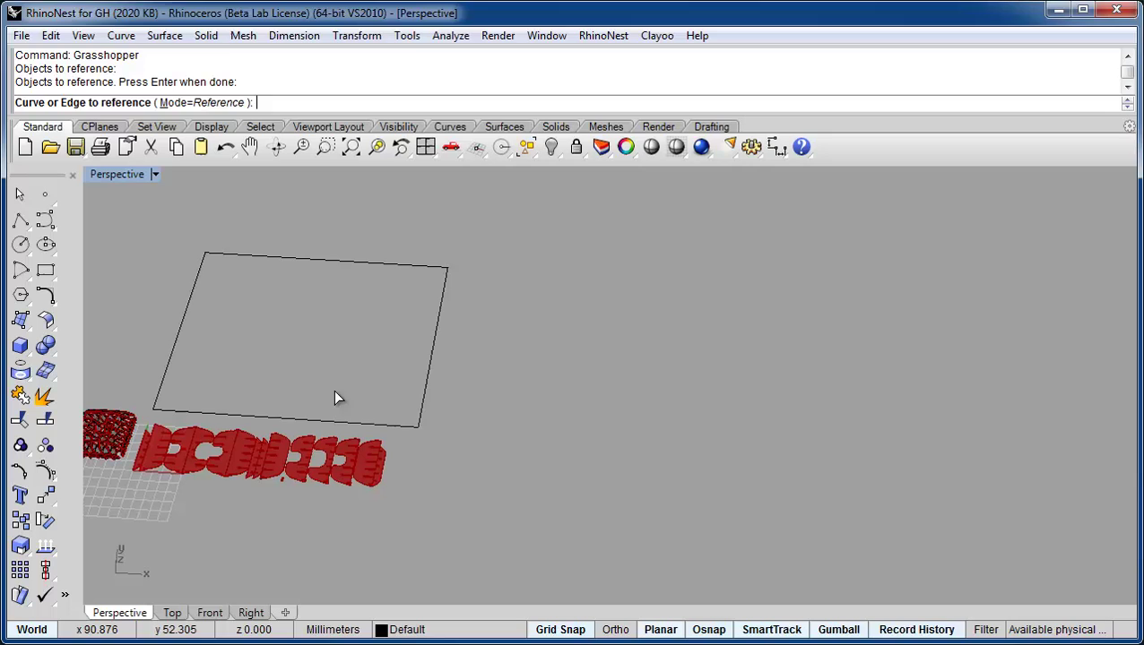
left_click(319, 418)
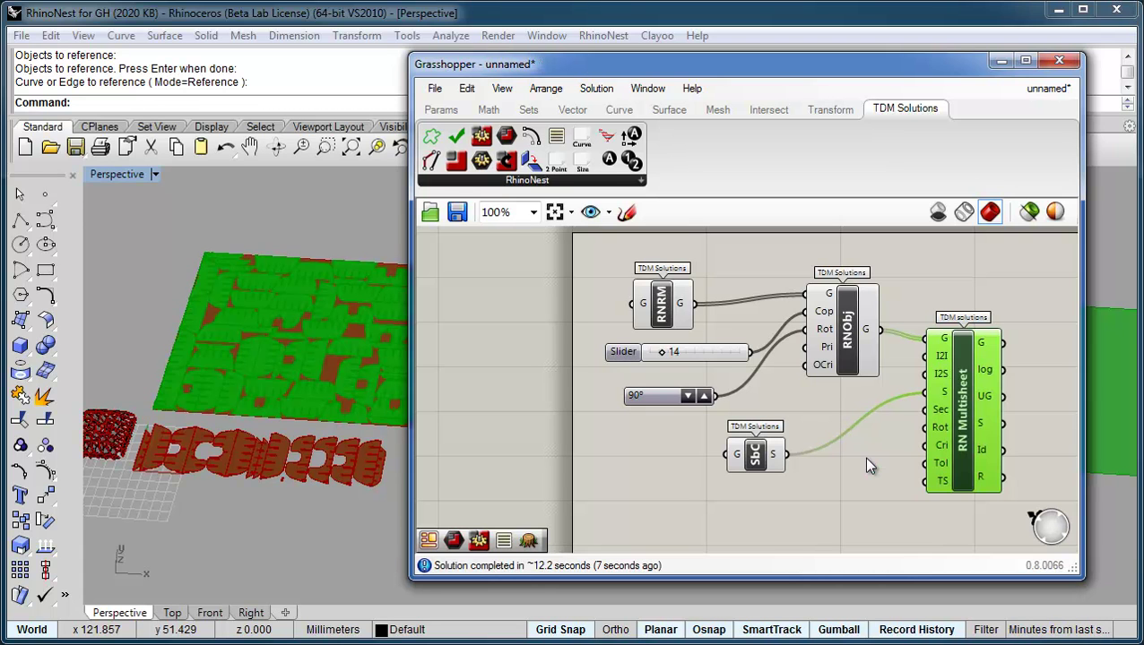
Step: Add an RN Report component at the lower end of RN Multisheet's outputs, widening and repositioning the Grasshopper window to make room
scroll(214, 383, "down", 3)
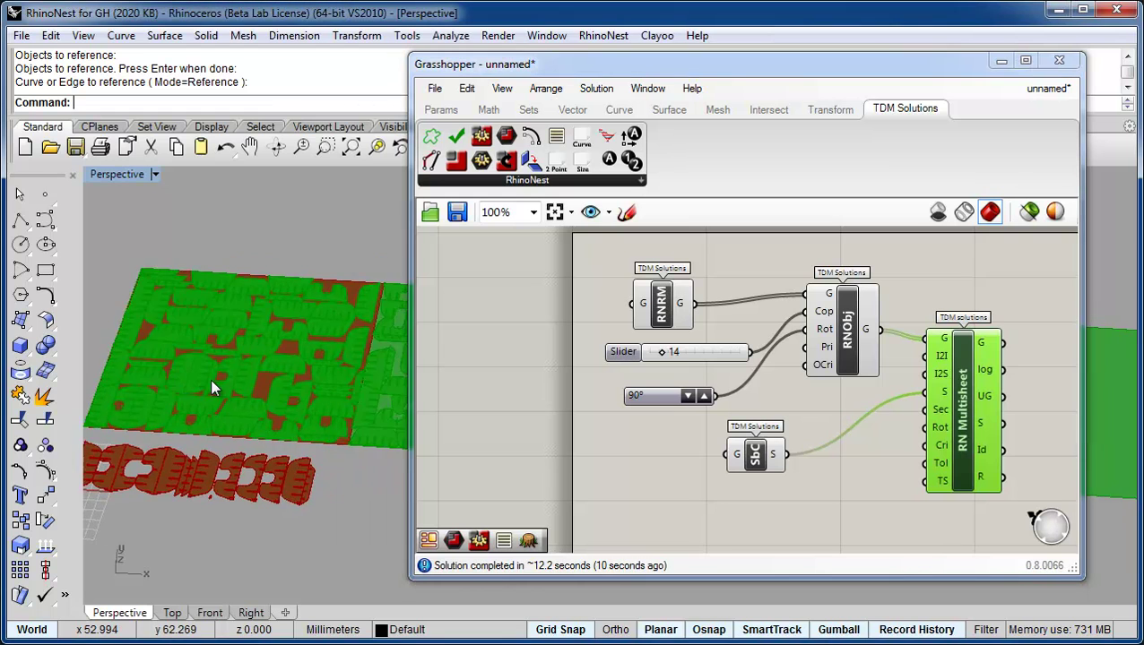
right_click_drag(229, 380, 269, 354)
left_click_drag(1082, 294, 1143, 296)
left_click_drag(855, 76, 719, 70)
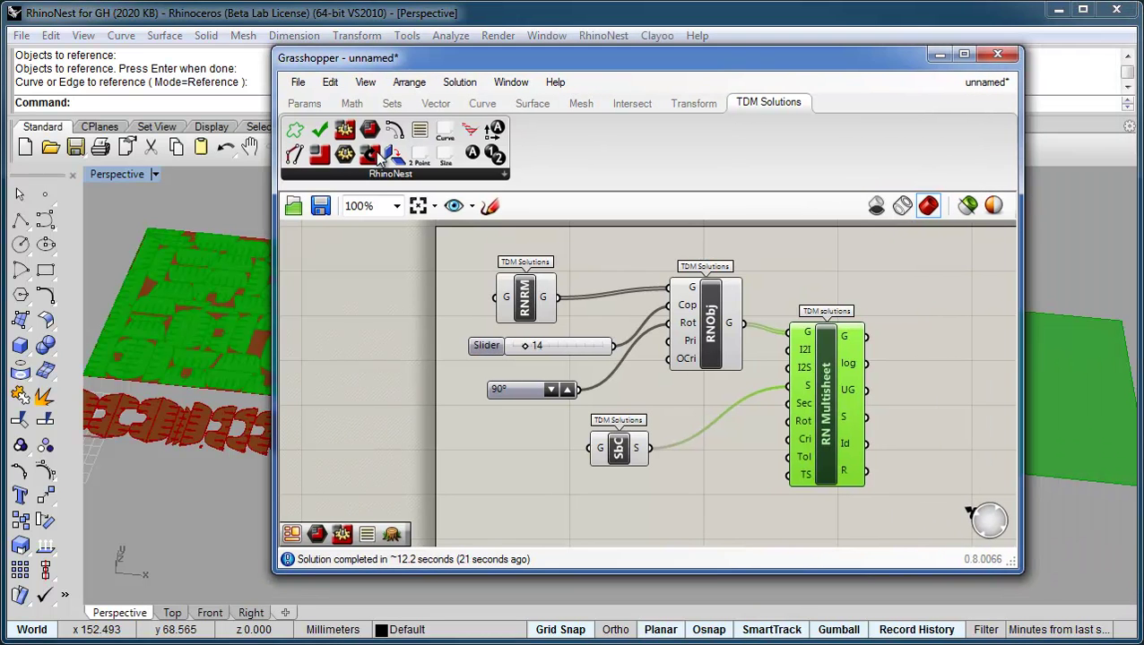
left_click_drag(945, 455, 944, 452)
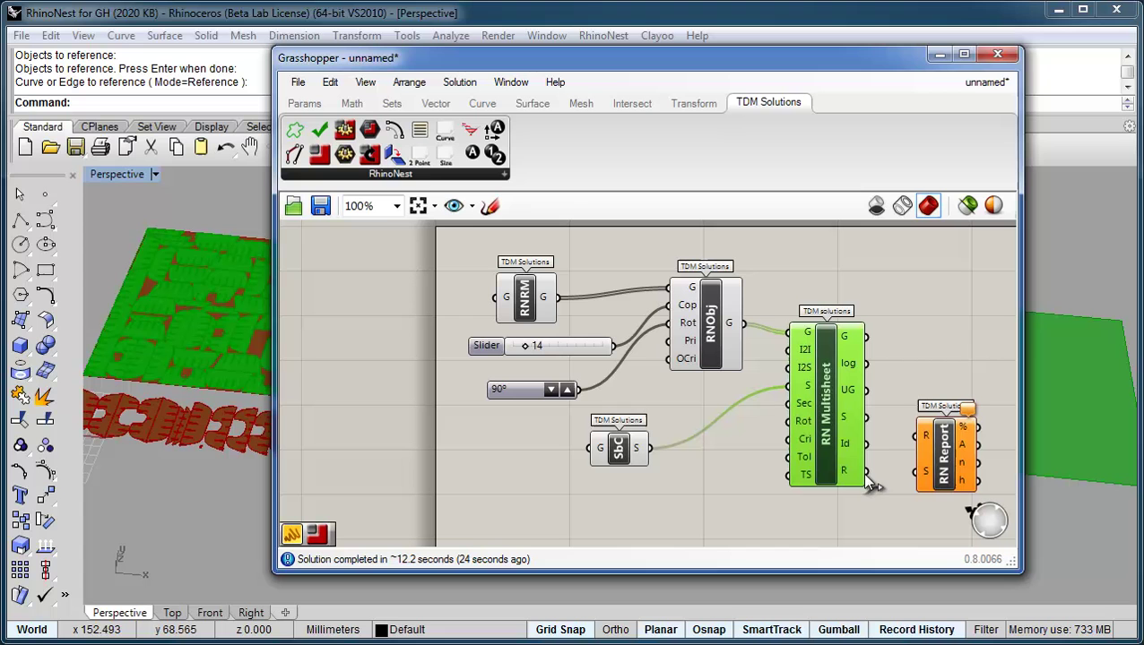
left_click_drag(866, 471, 910, 458)
left_click(944, 455)
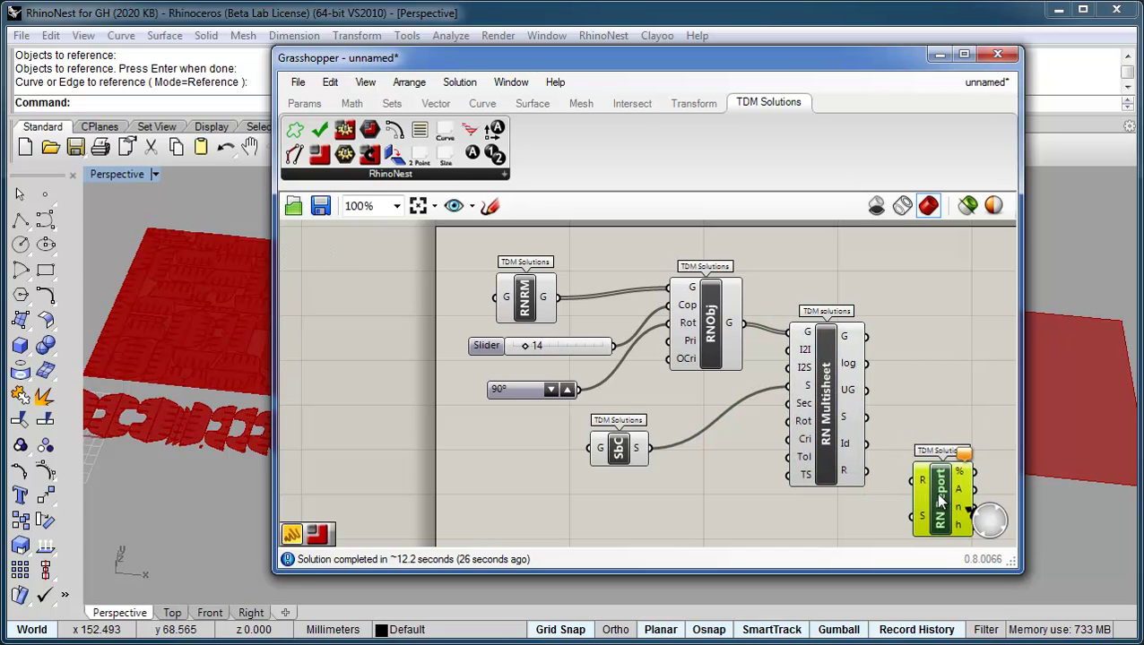
left_click_drag(819, 66, 691, 58)
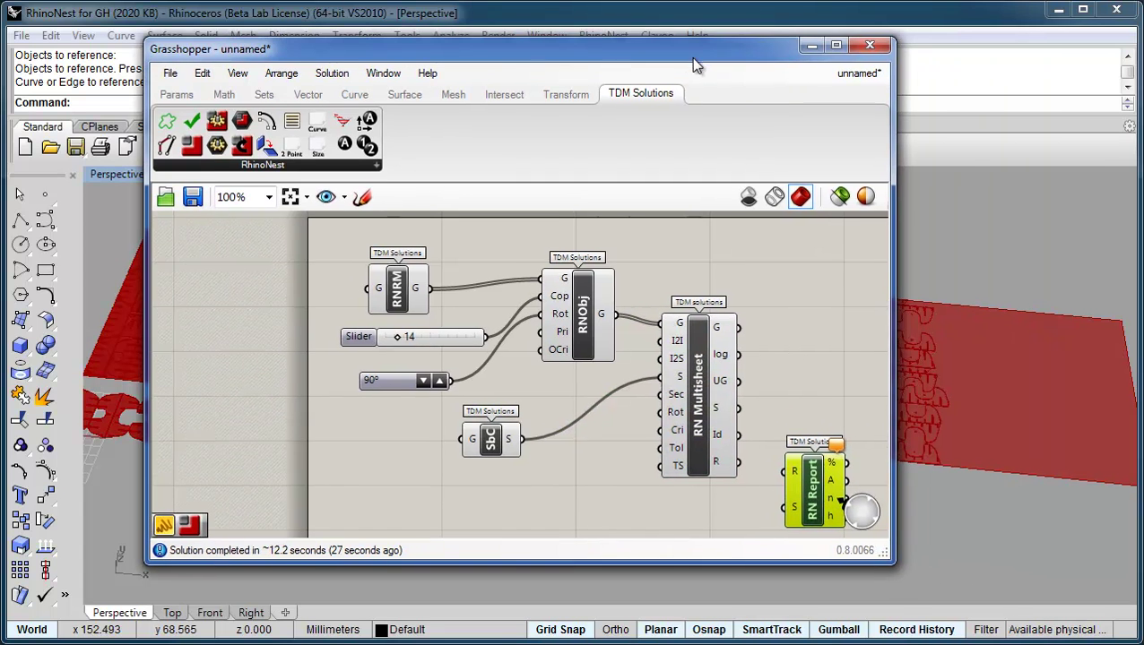
Step: Add an empty text panel beside RN Multisheet's outputs, widening the Grasshopper window to fit it
left_click(178, 94)
left_click_drag(780, 304, 822, 322)
left_click_drag(895, 340, 990, 336)
left_click_drag(822, 327, 906, 334)
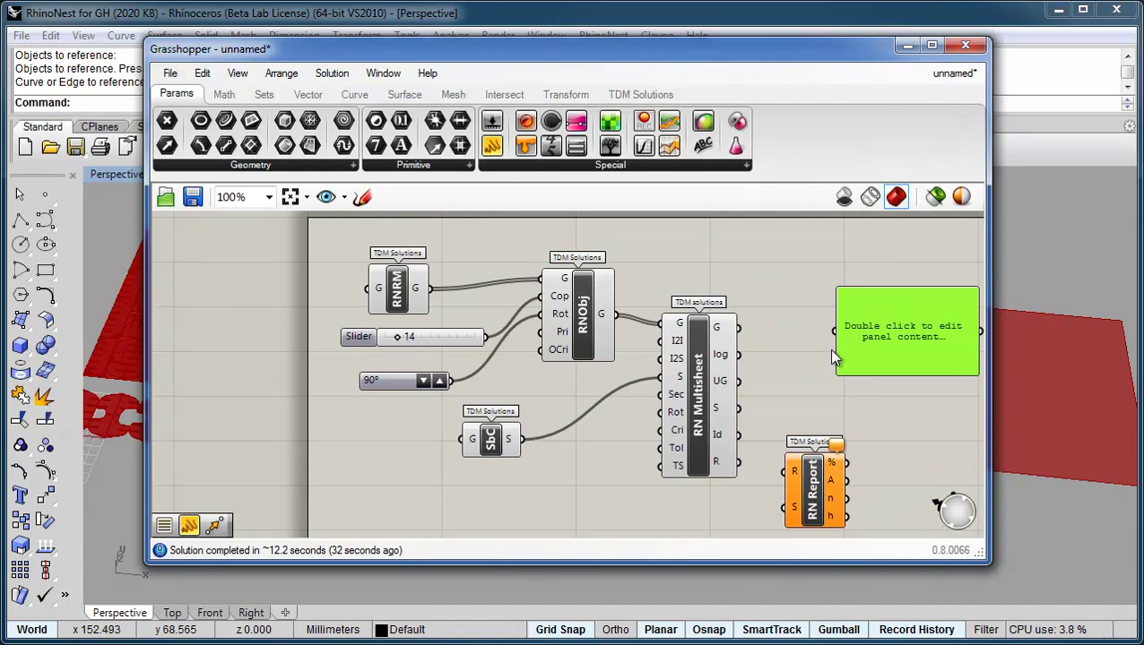
Step: Connect RN Multisheet's R output to the panel and resize the panel so each entry fits on one line
left_click_drag(737, 462, 840, 340)
left_click_drag(946, 373, 877, 451)
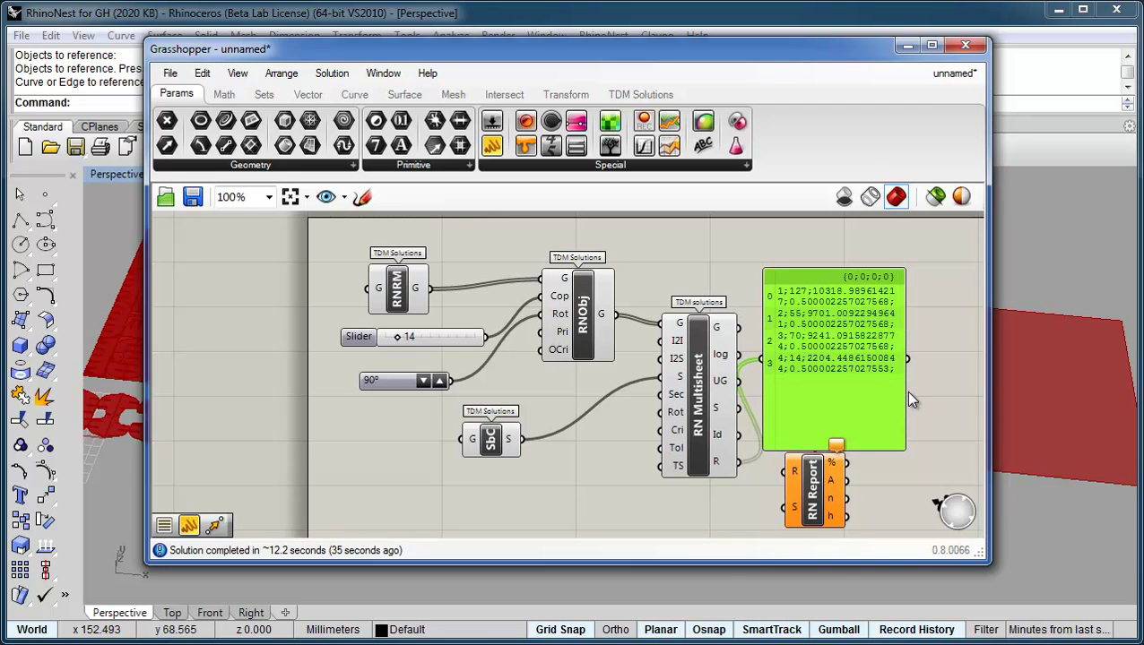
left_click_drag(906, 393, 1051, 381)
left_click_drag(923, 450, 924, 362)
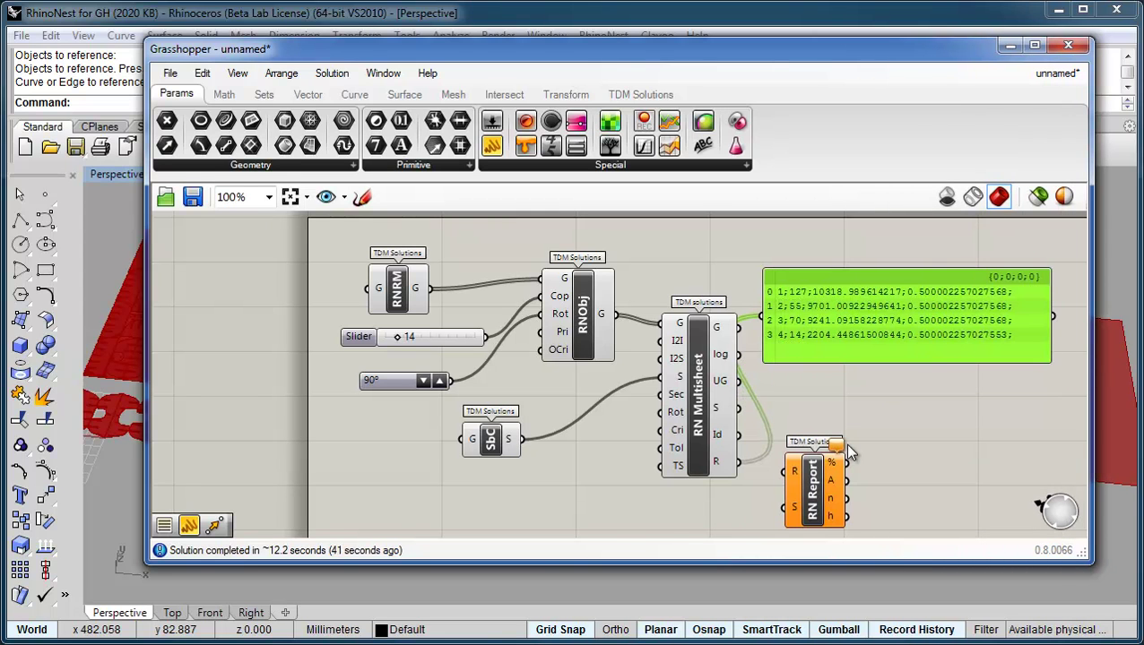
left_click_drag(841, 283, 862, 286)
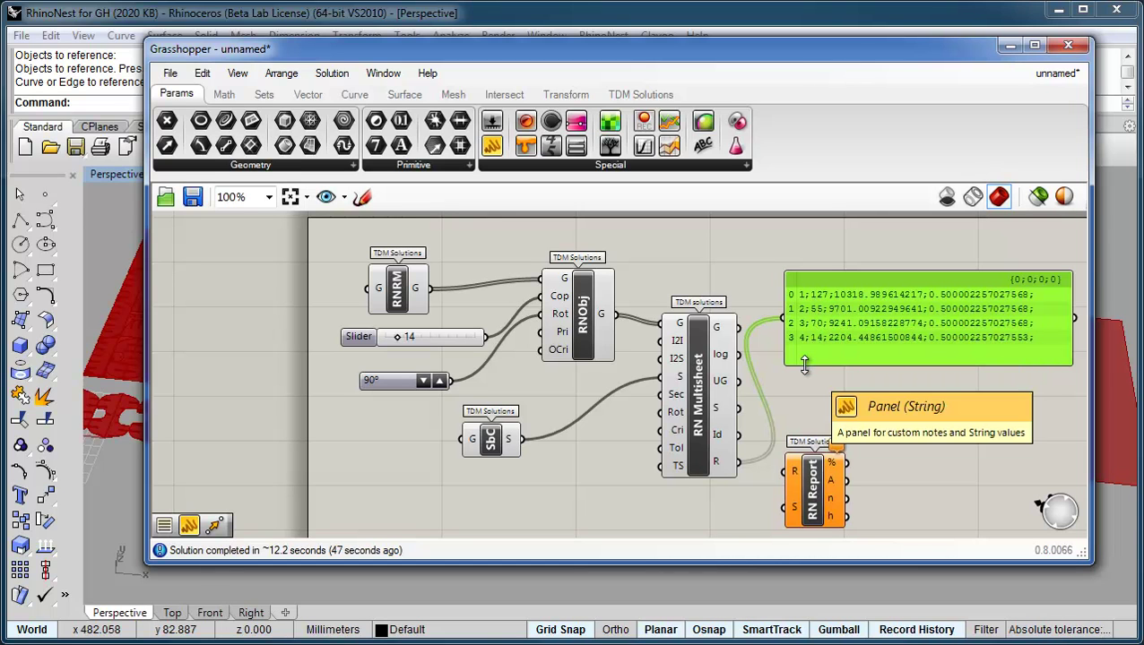
Step: Wire RN Multisheet's R and SbC's S outputs into RN Report, and feed its % output to the panel
left_click_drag(751, 465, 857, 293)
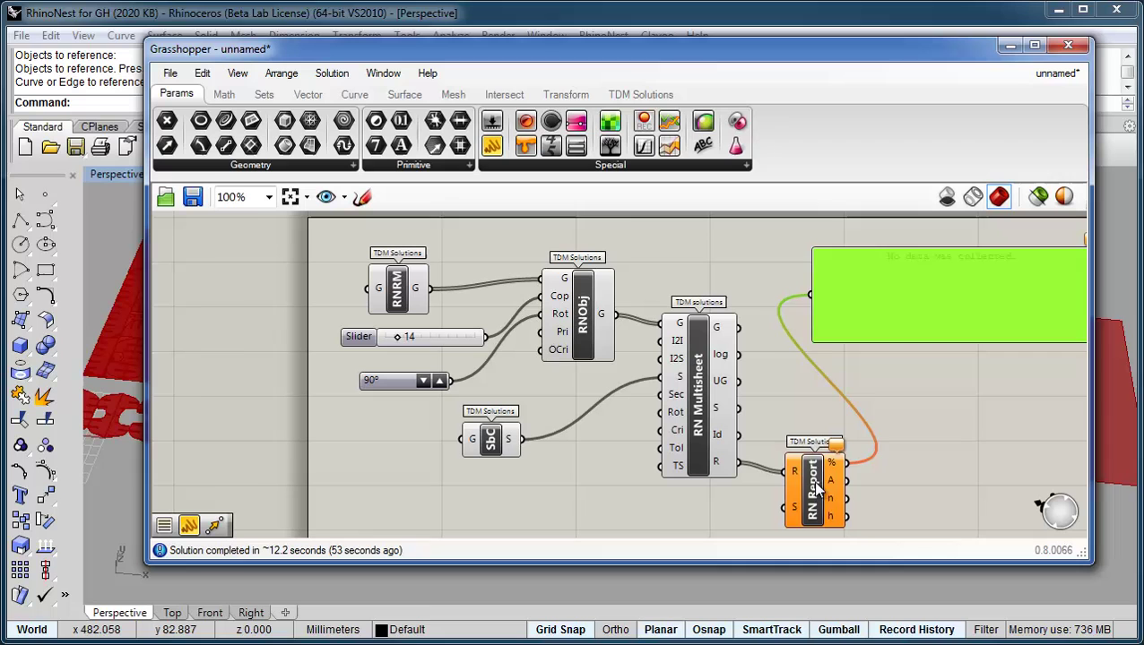
mouse_move(833, 476)
left_mouse_down()
mouse_move(807, 470)
mouse_move(825, 471)
left_mouse_up()
left_click_drag(520, 441, 777, 500)
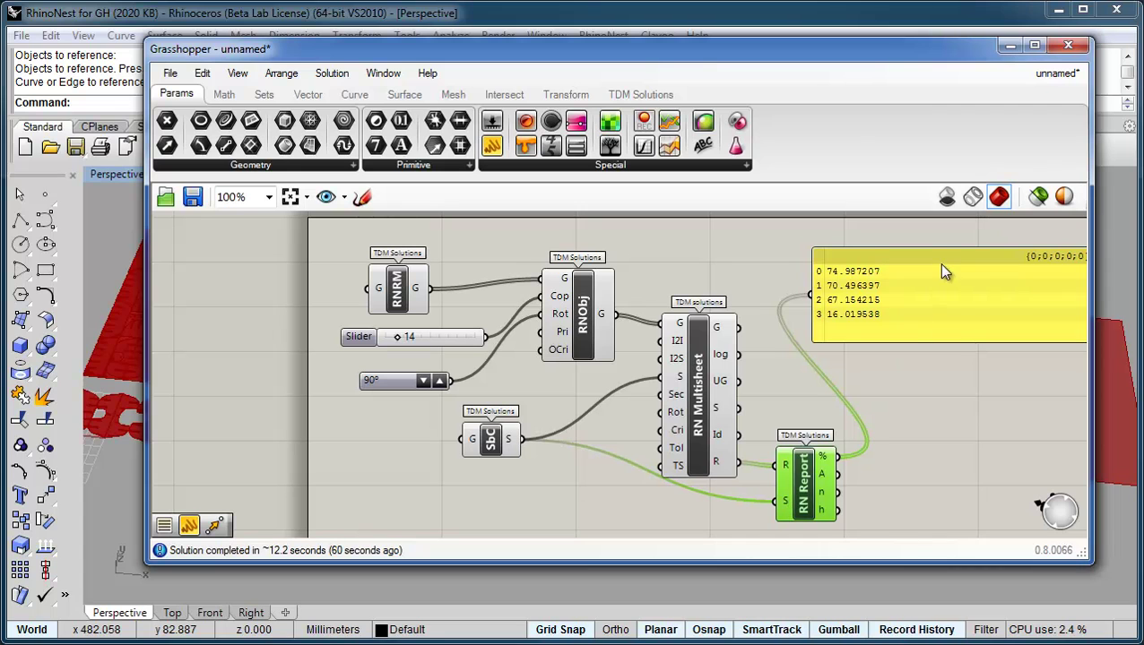
Step: Narrow the percentage panel and place it farther from RN Multisheet, then briefly uncover the nested sheets to check them
left_click_drag(938, 263, 906, 259)
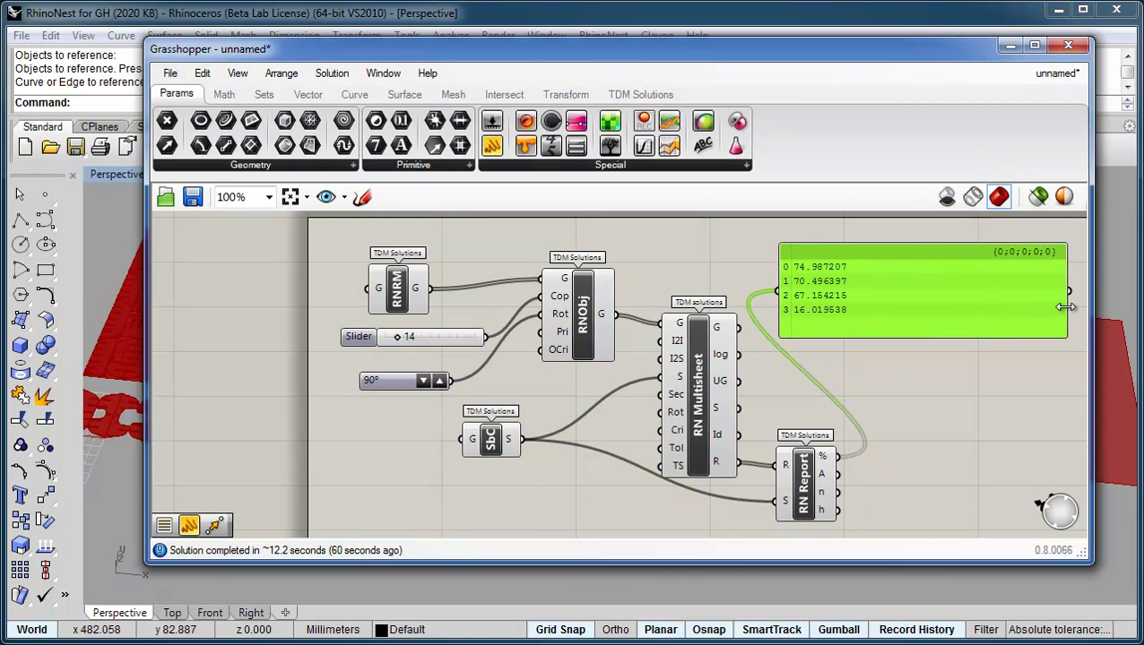
left_click_drag(1068, 305, 870, 305)
left_click_drag(780, 253, 925, 257)
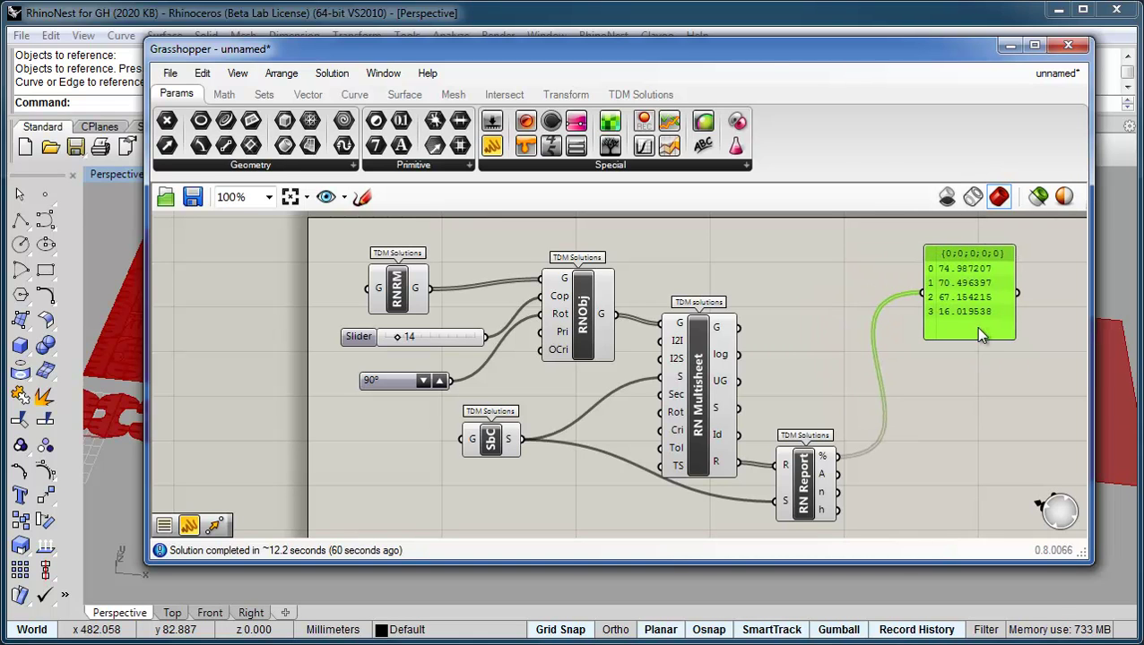
left_click_drag(767, 50, 699, 305)
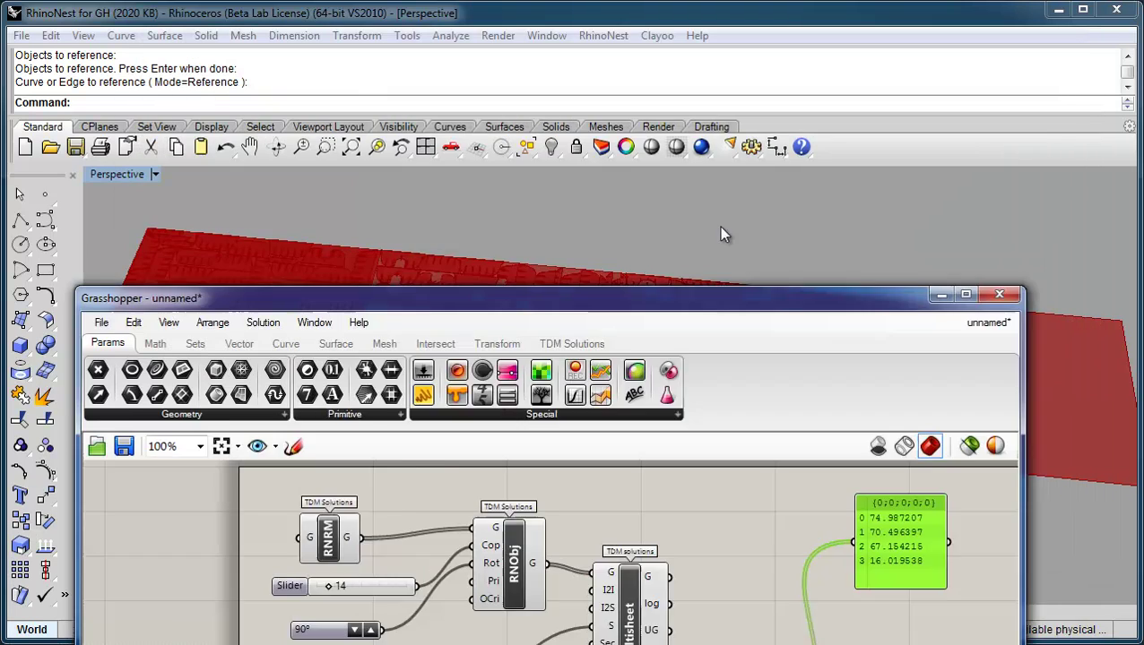
left_click_drag(720, 228, 751, 72)
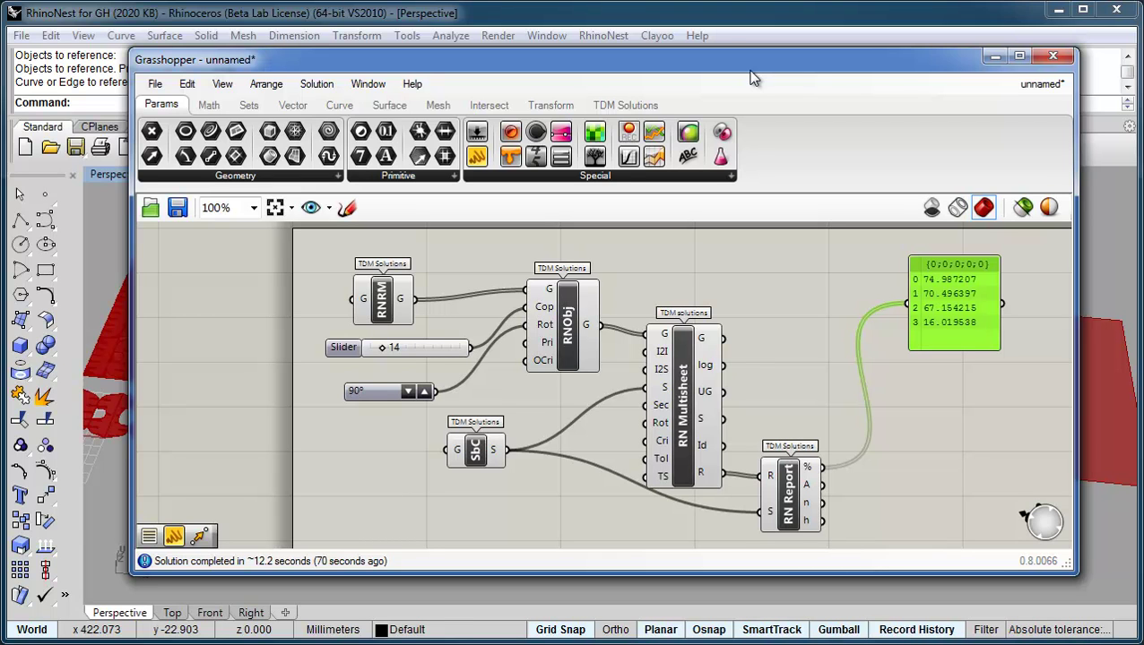
Step: Add a RhinoNest Douglas Peucker Reduction component below the rotation option list and check its t input
left_click(642, 109)
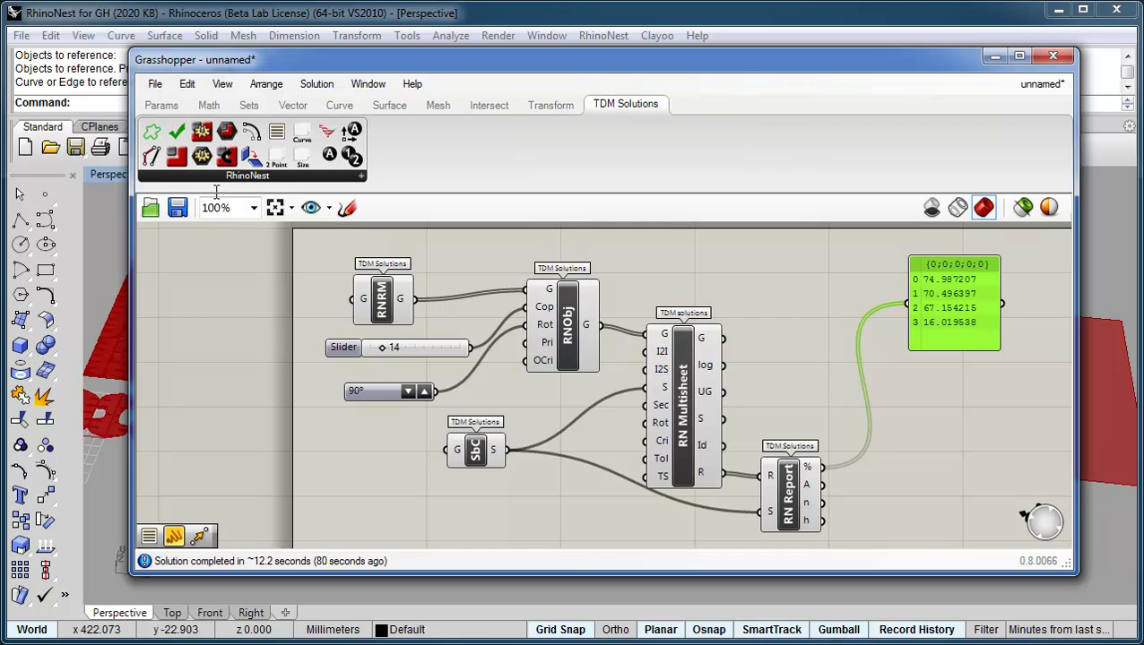
left_click(359, 178)
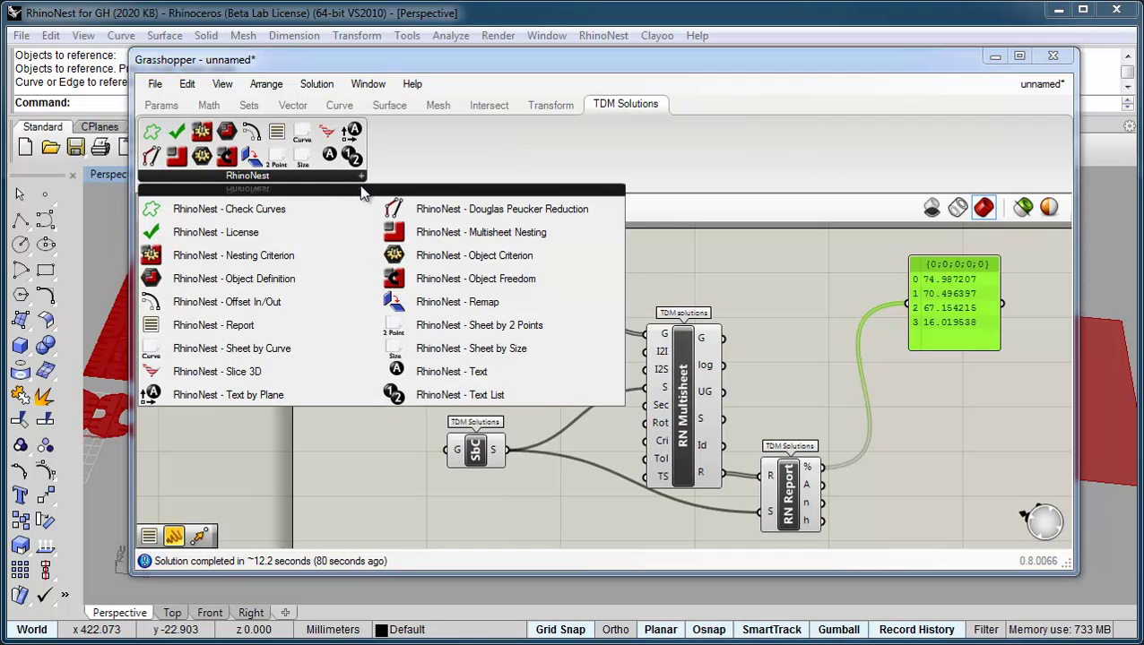
left_click(433, 209)
left_click(342, 482)
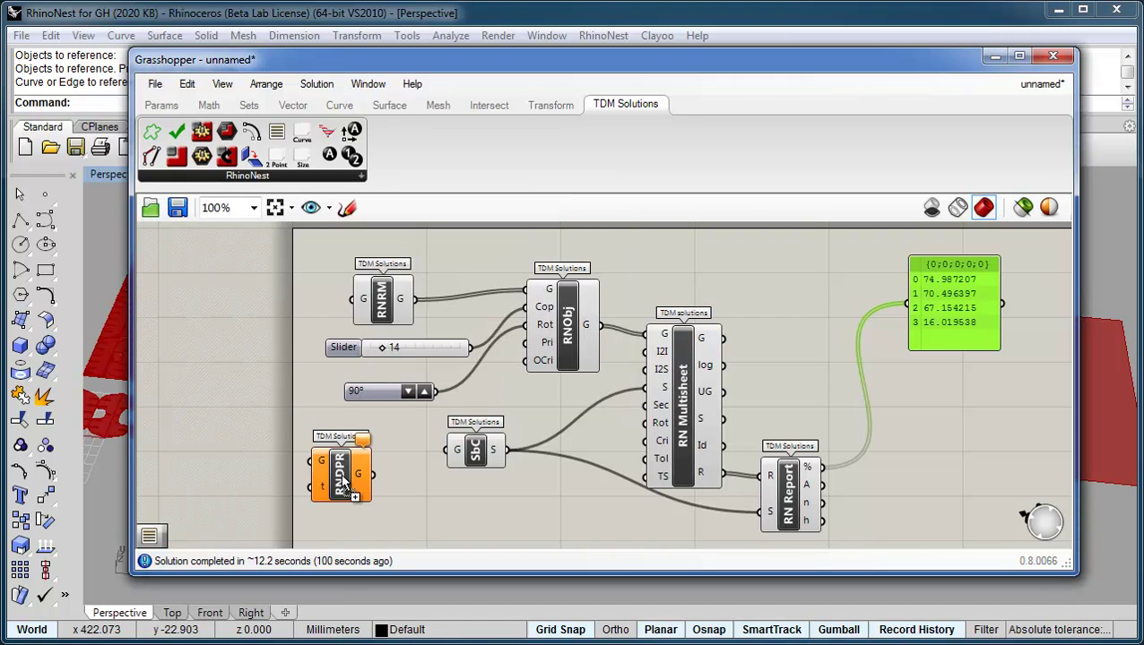
left_click_drag(354, 488, 372, 486)
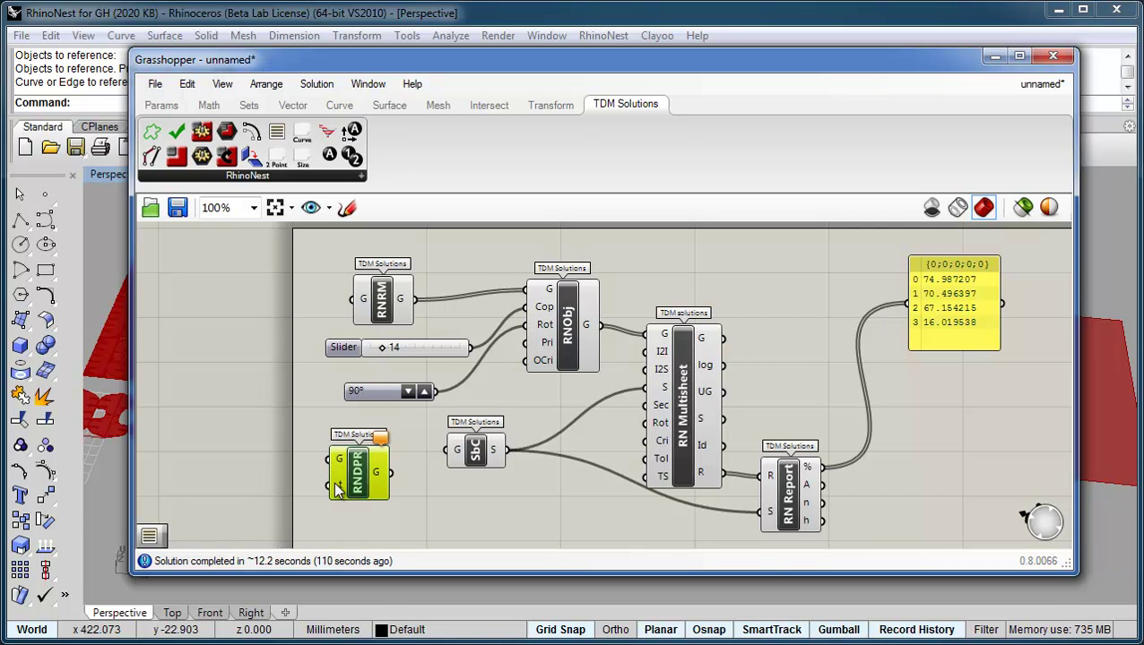
mouse_move(337, 486)
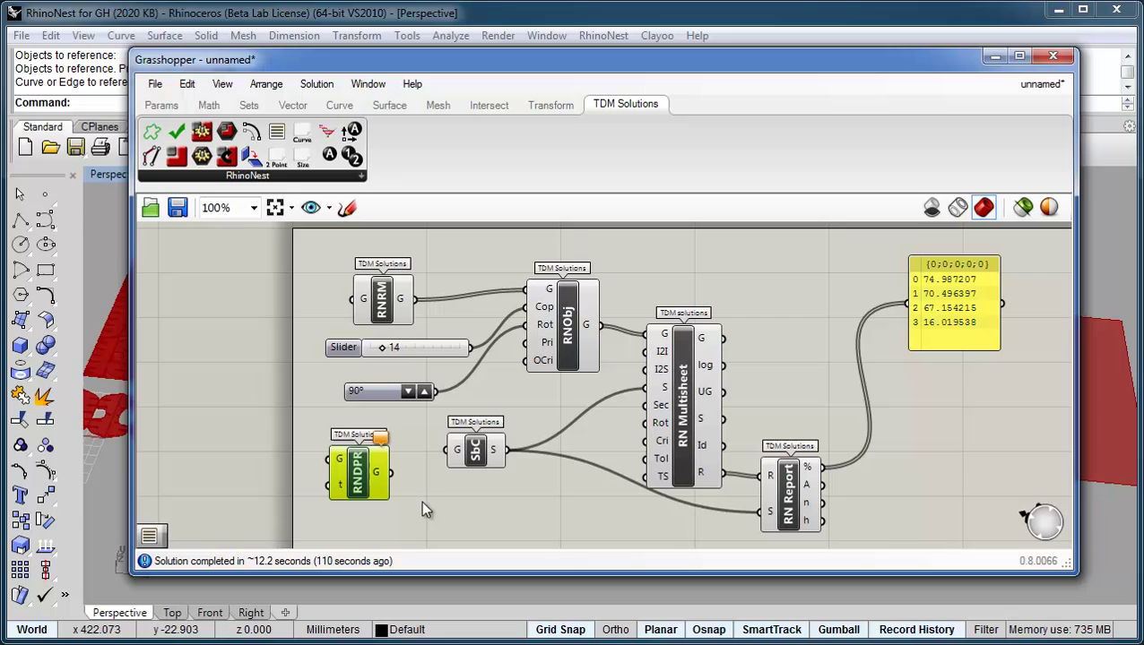